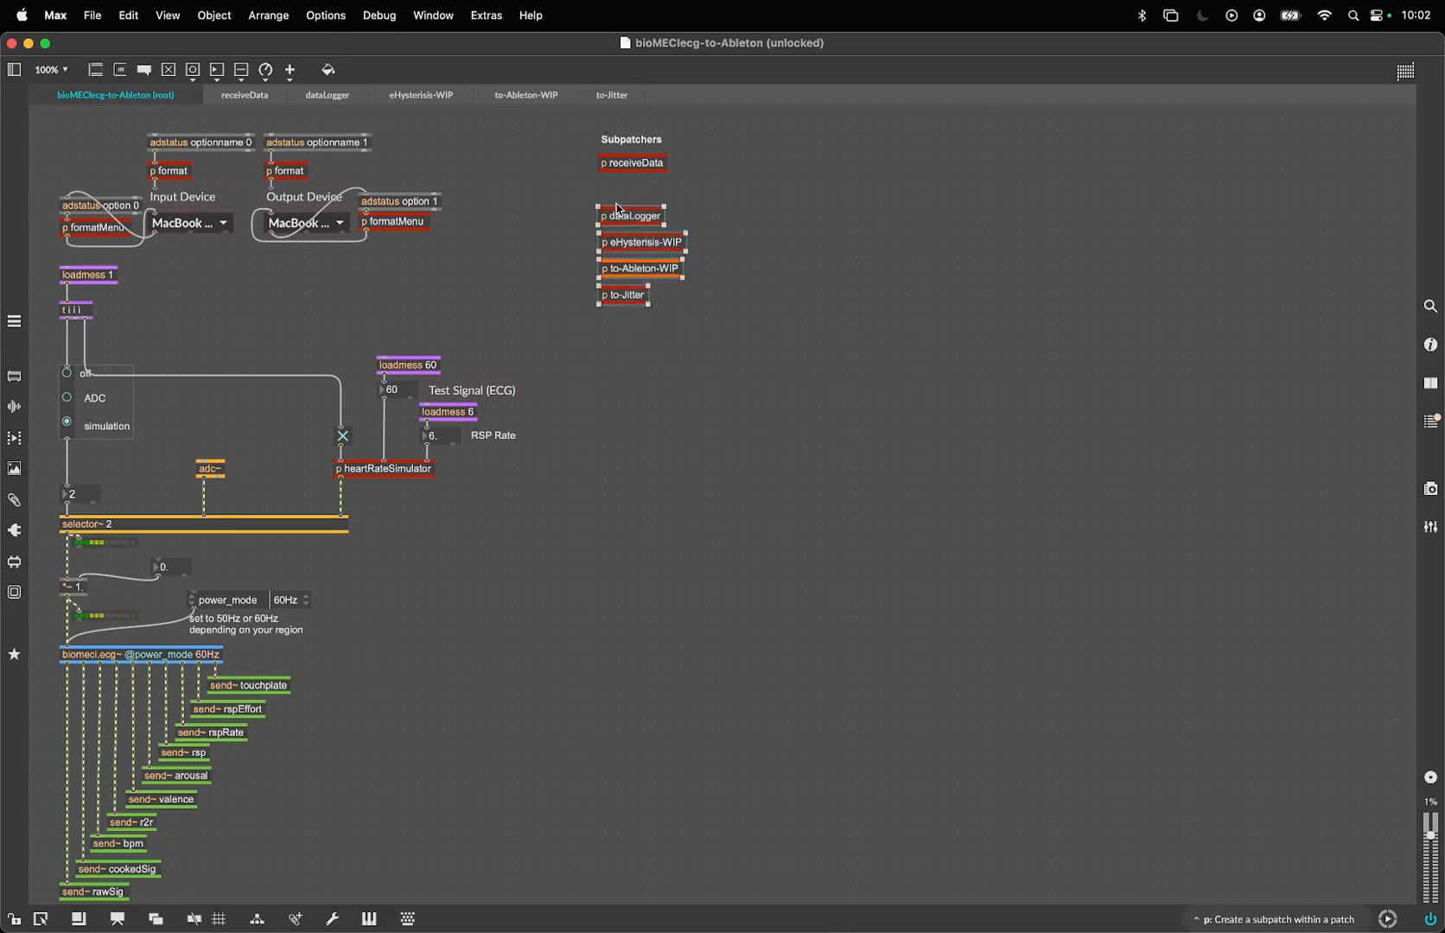
- Nudge the selected dataLogger, eHysterisis-WIP, to-Ableton-WIP and to-Jitter subpatchers up closer to receiveData and lock the patch
key("shift+Up")
key("shift+Up")
key("shift+Up")
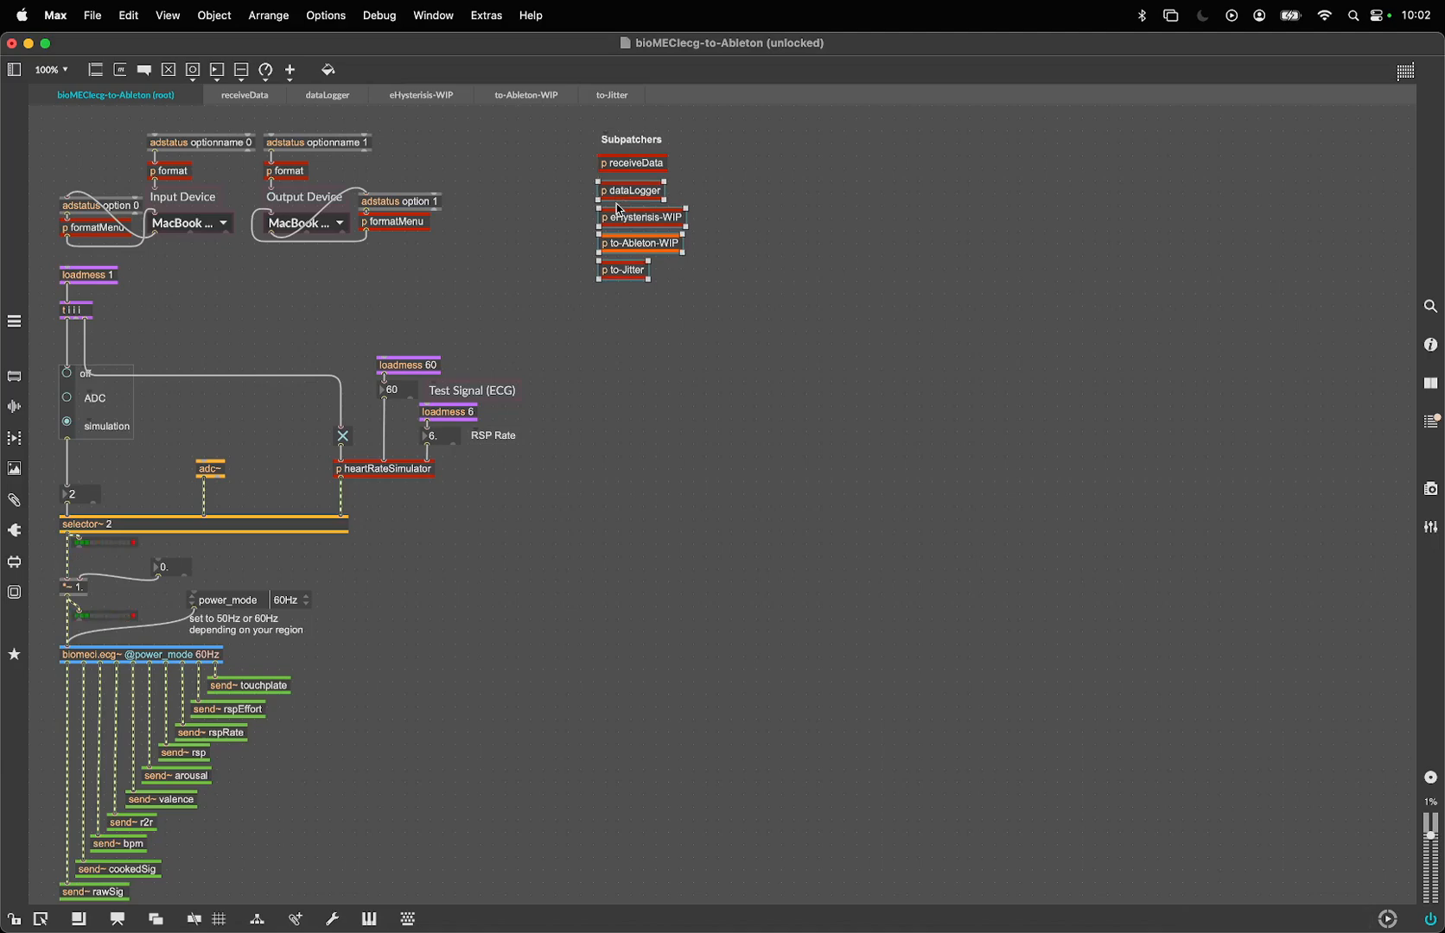
key("super+e")
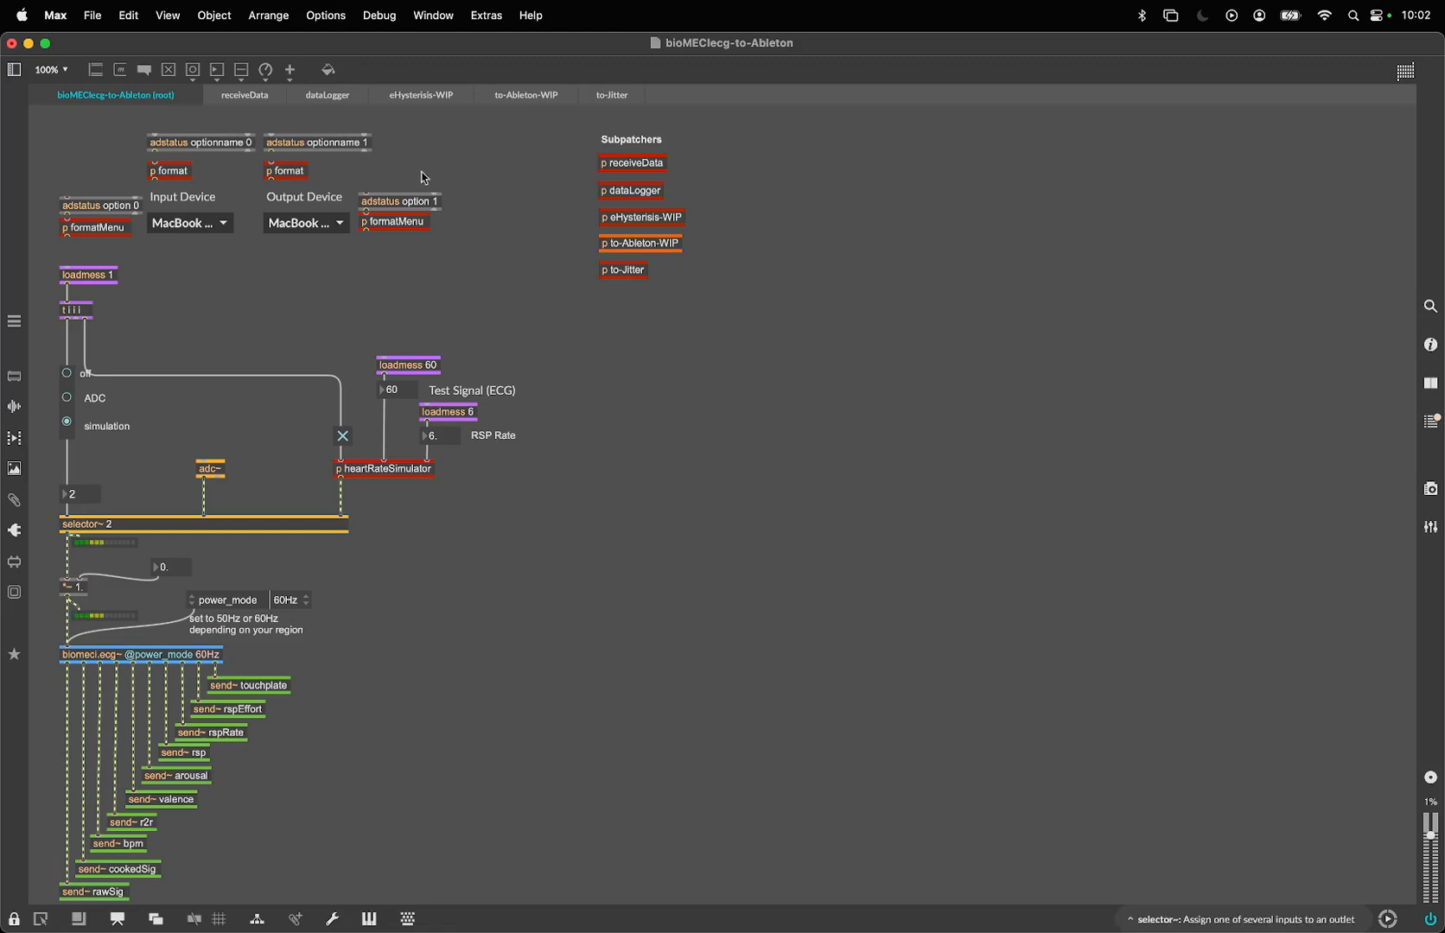
- Look through the receiveData, dataLogger, eHysterisis-WIP and to-Ableton-WIP subpatchers in turn
left_click(259, 102)
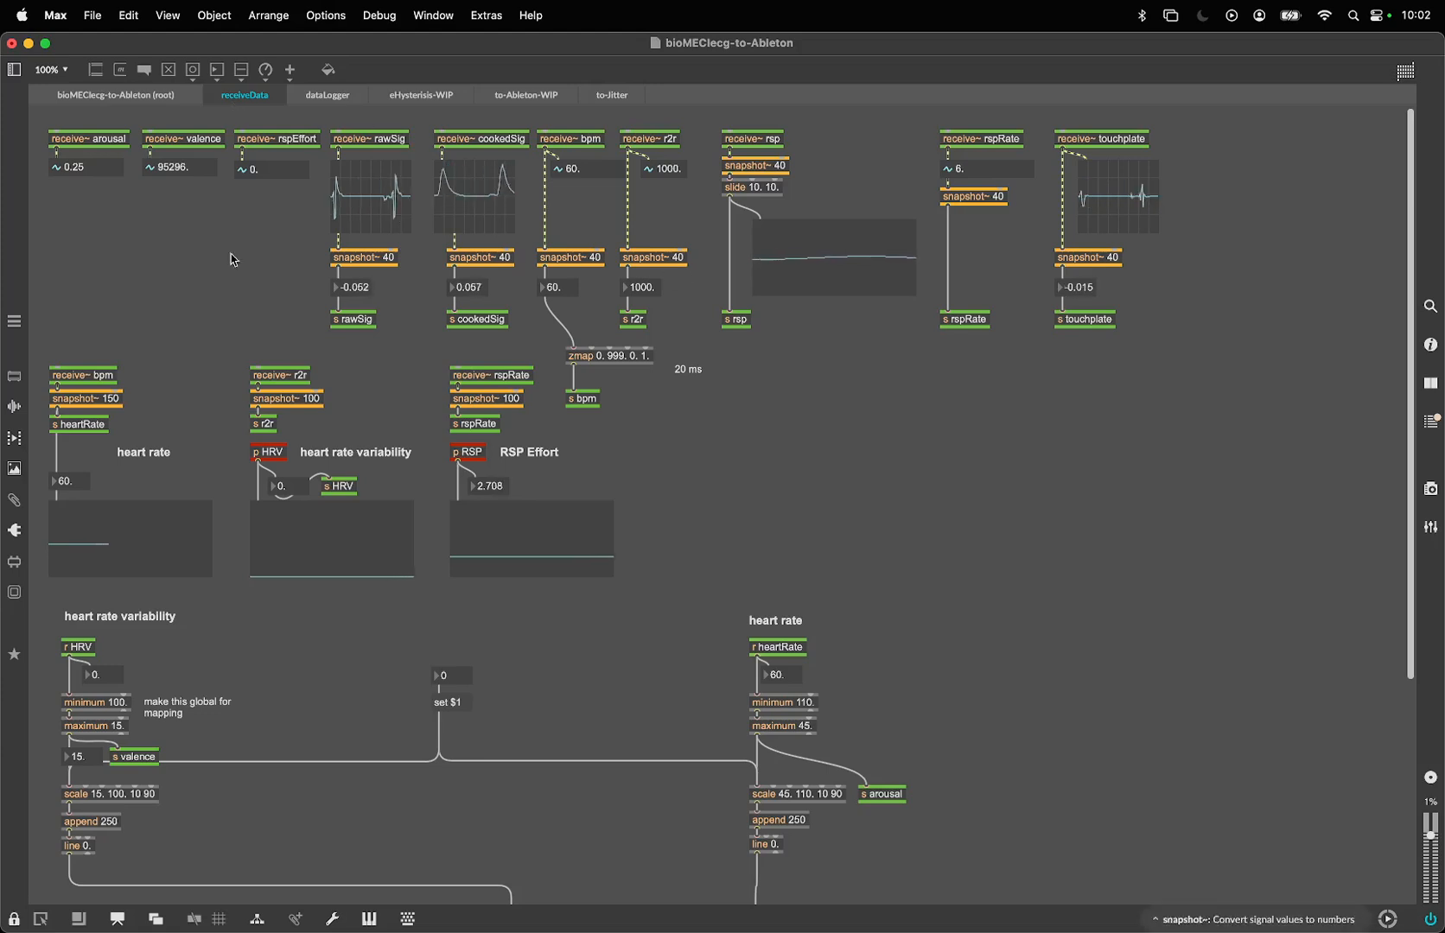
scroll(412, 270, "down", 5)
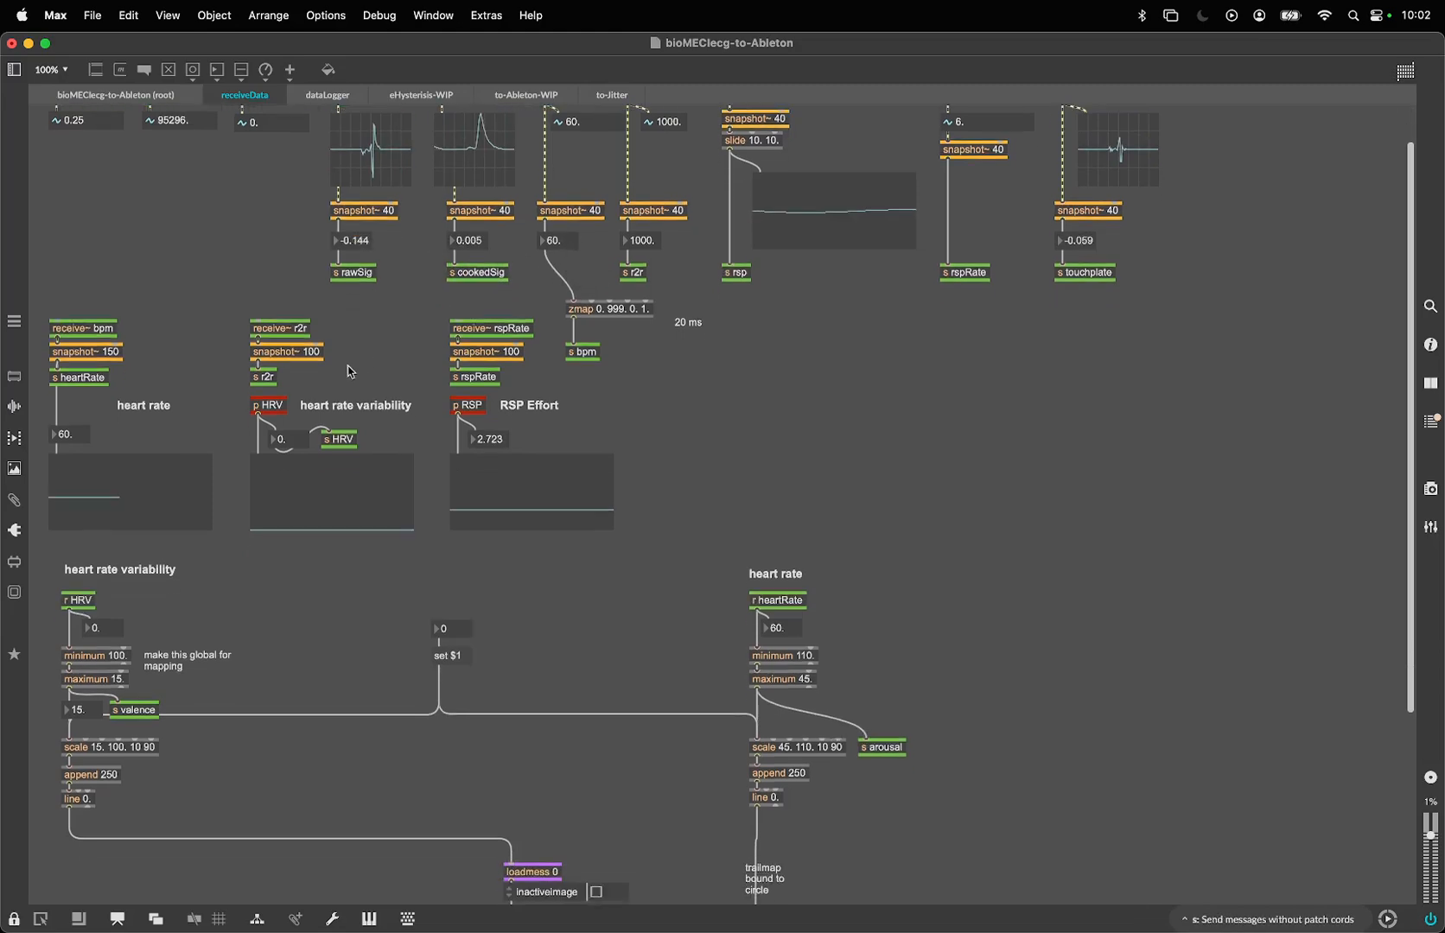
scroll(346, 195, "down", 10)
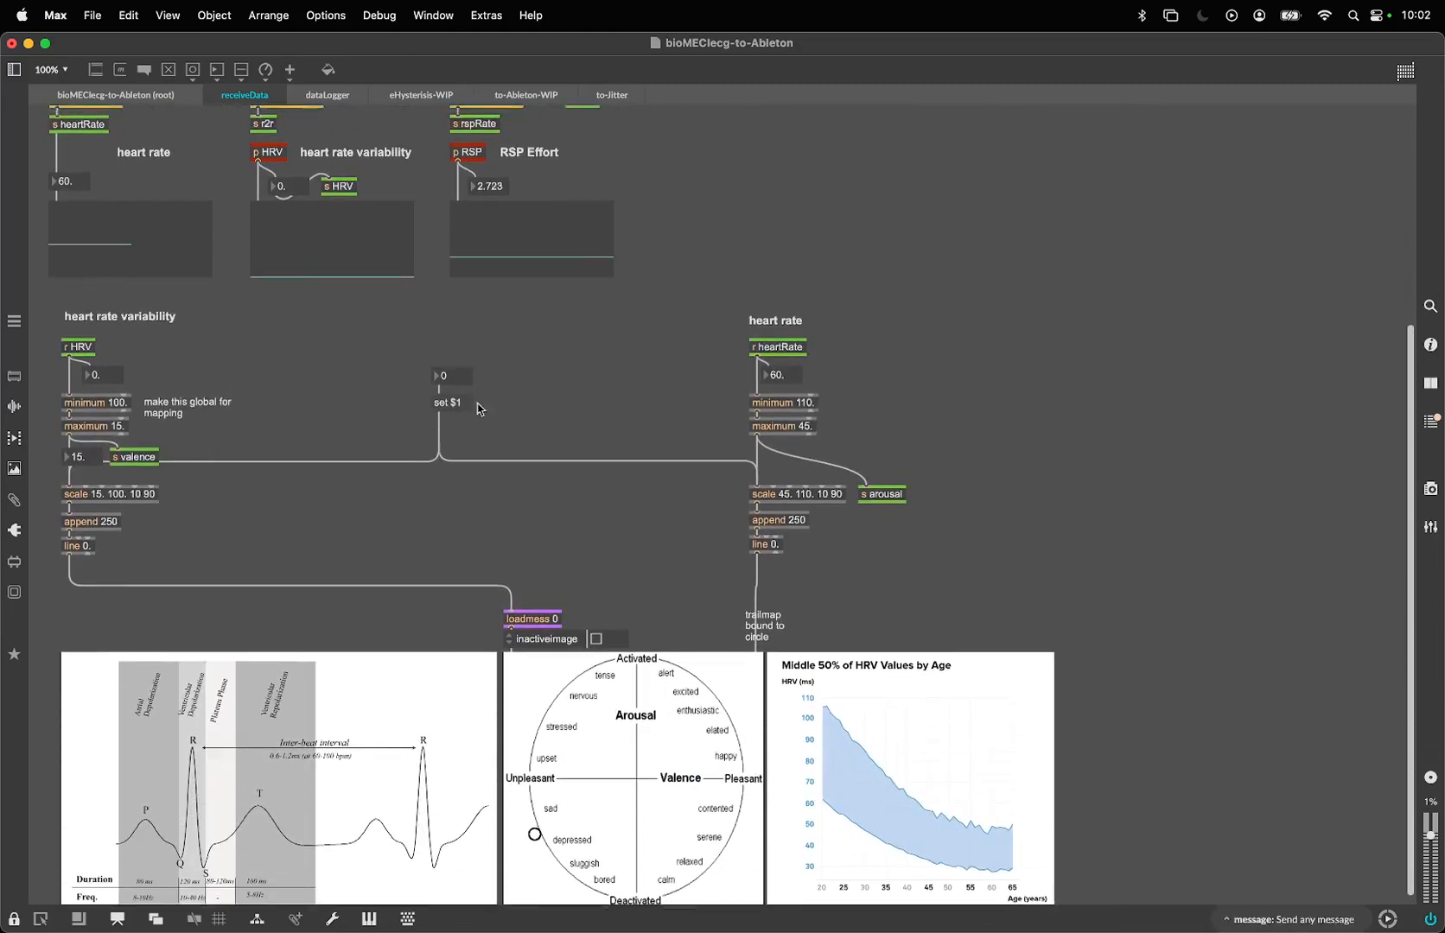
scroll(480, 404, "up", 15)
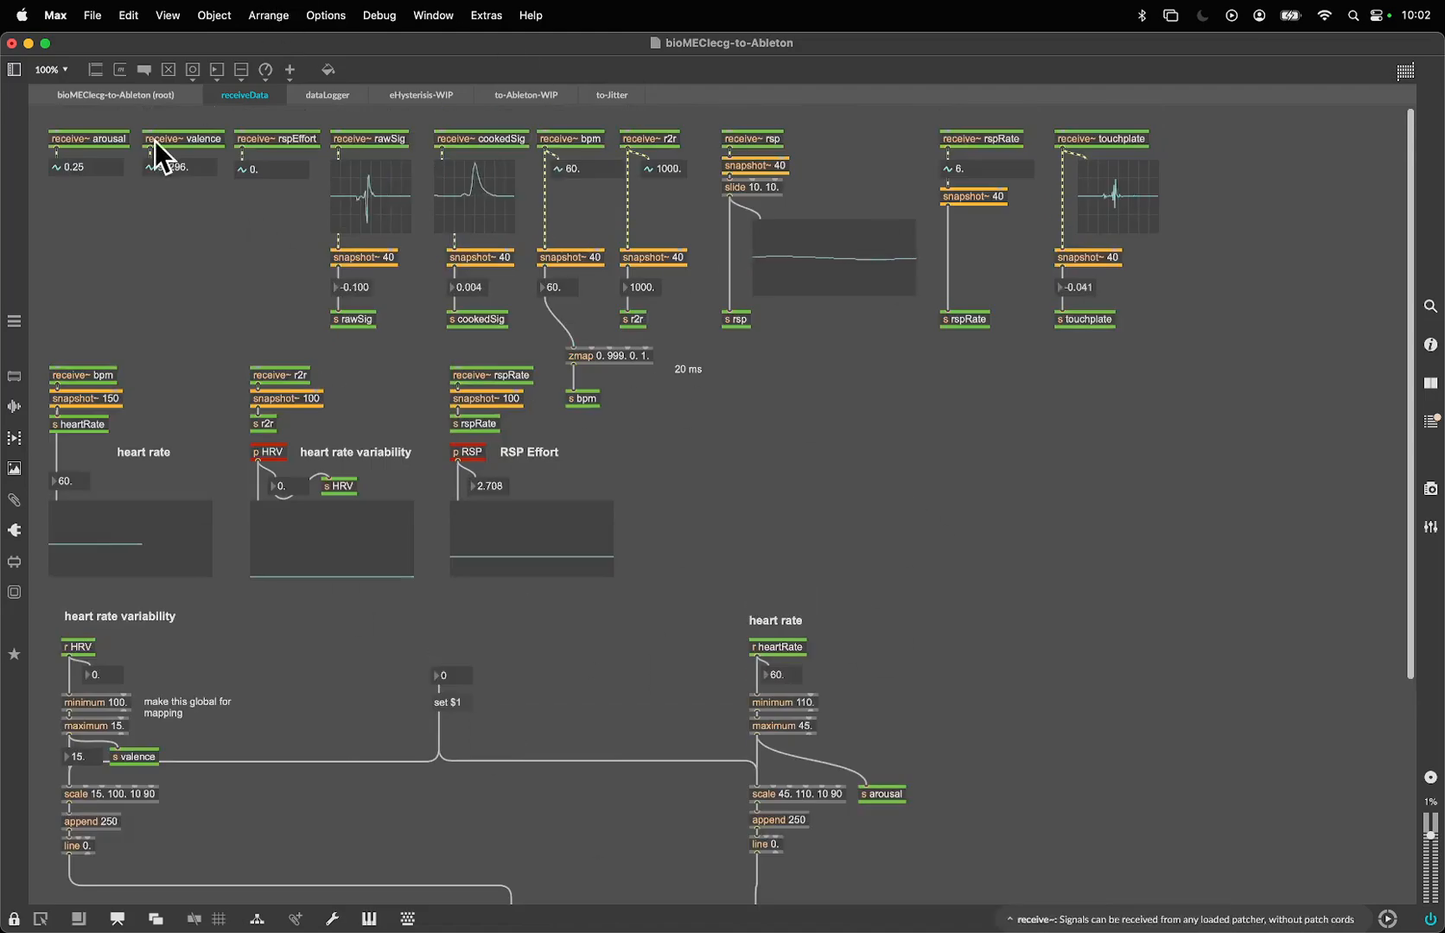
left_click(328, 95)
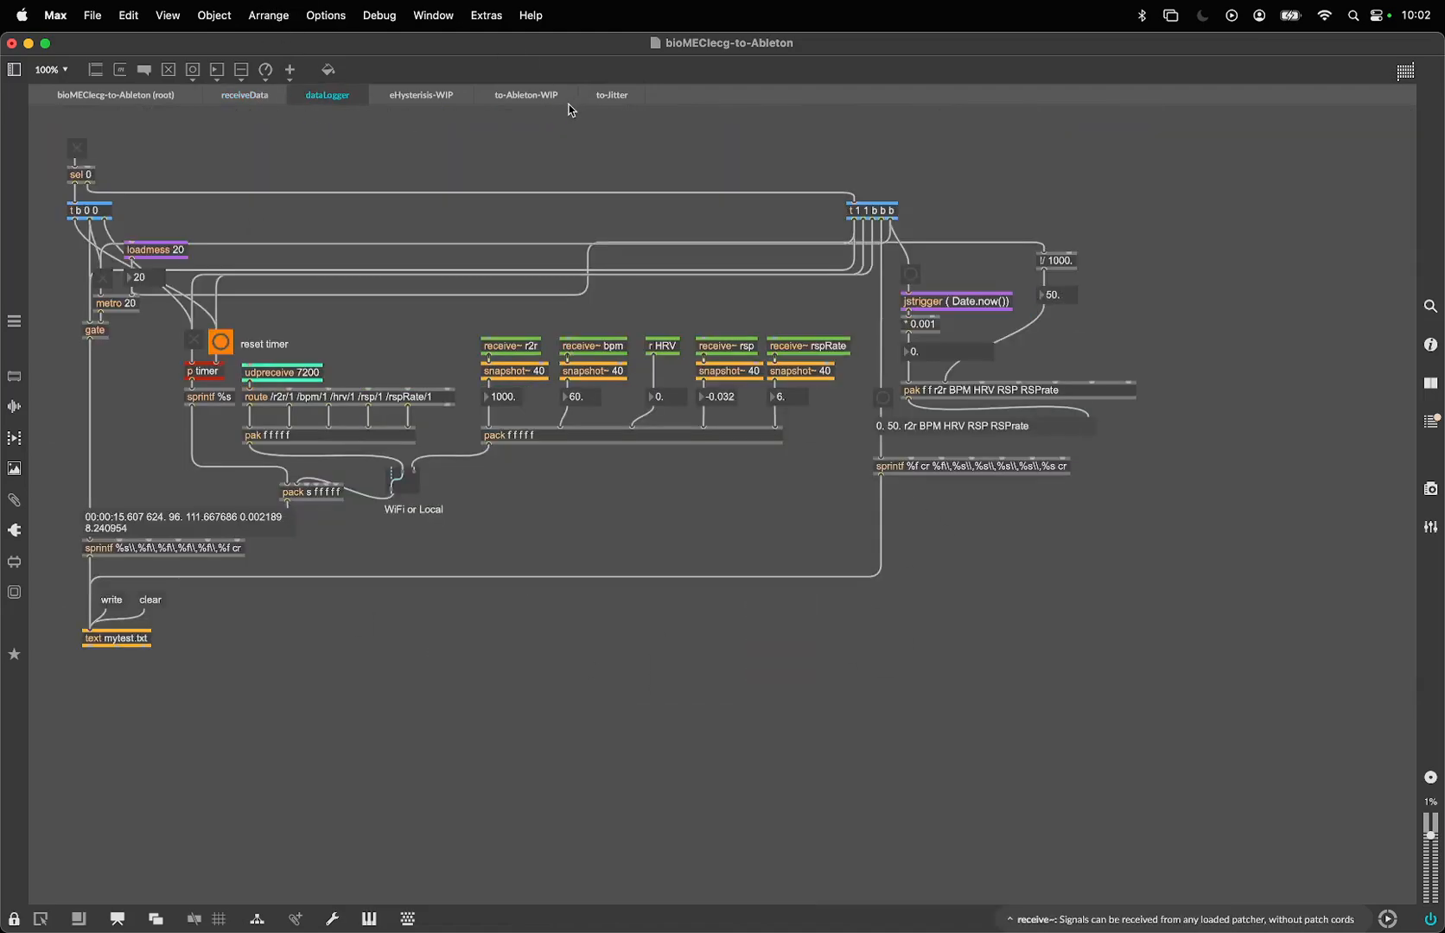
left_click(451, 97)
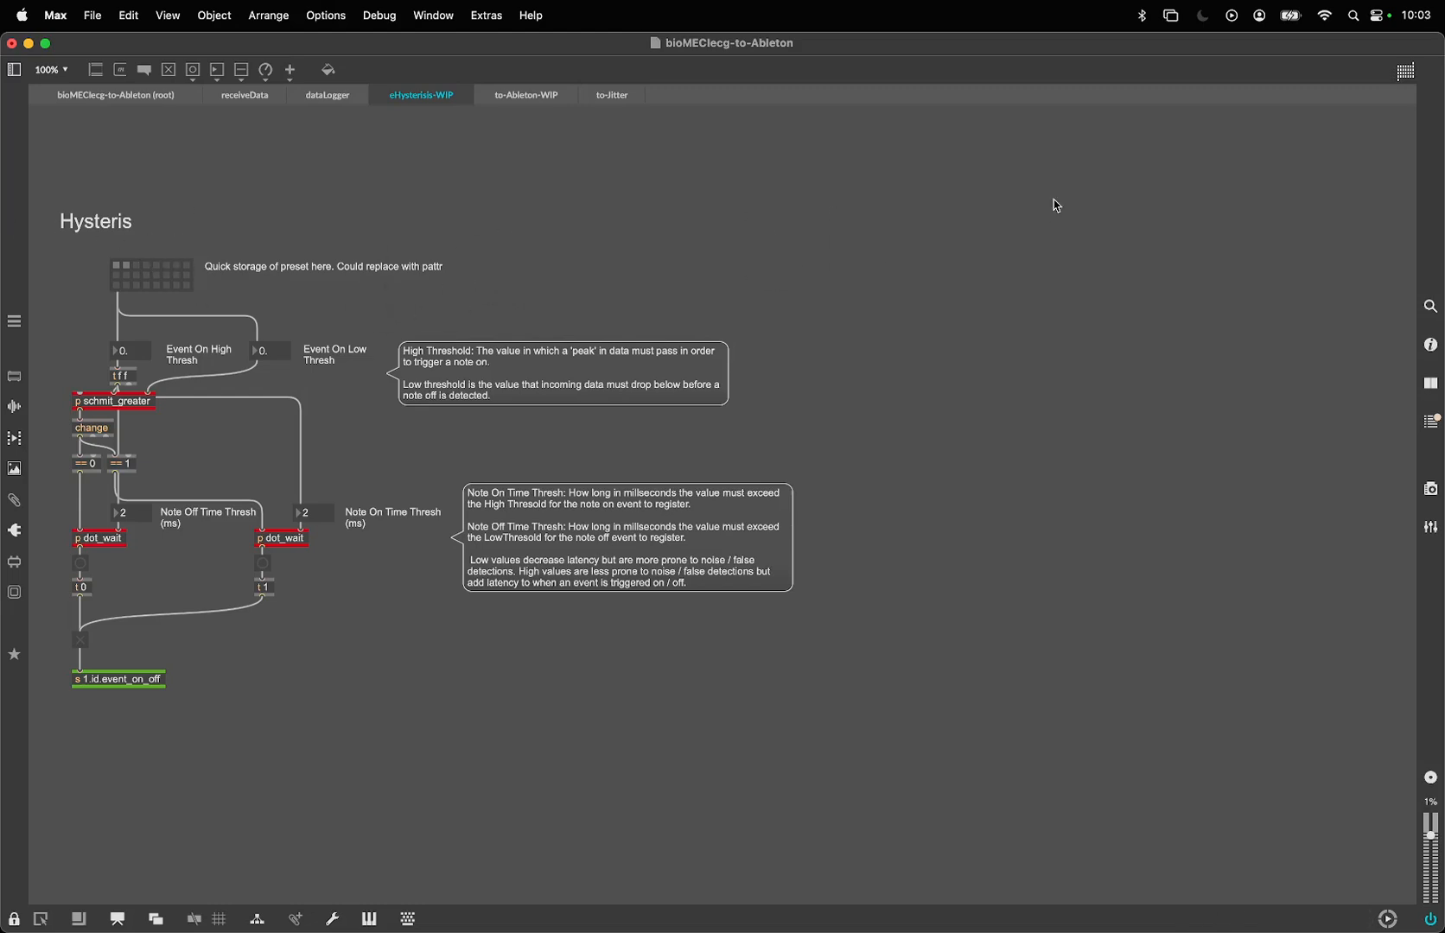
left_click(557, 95)
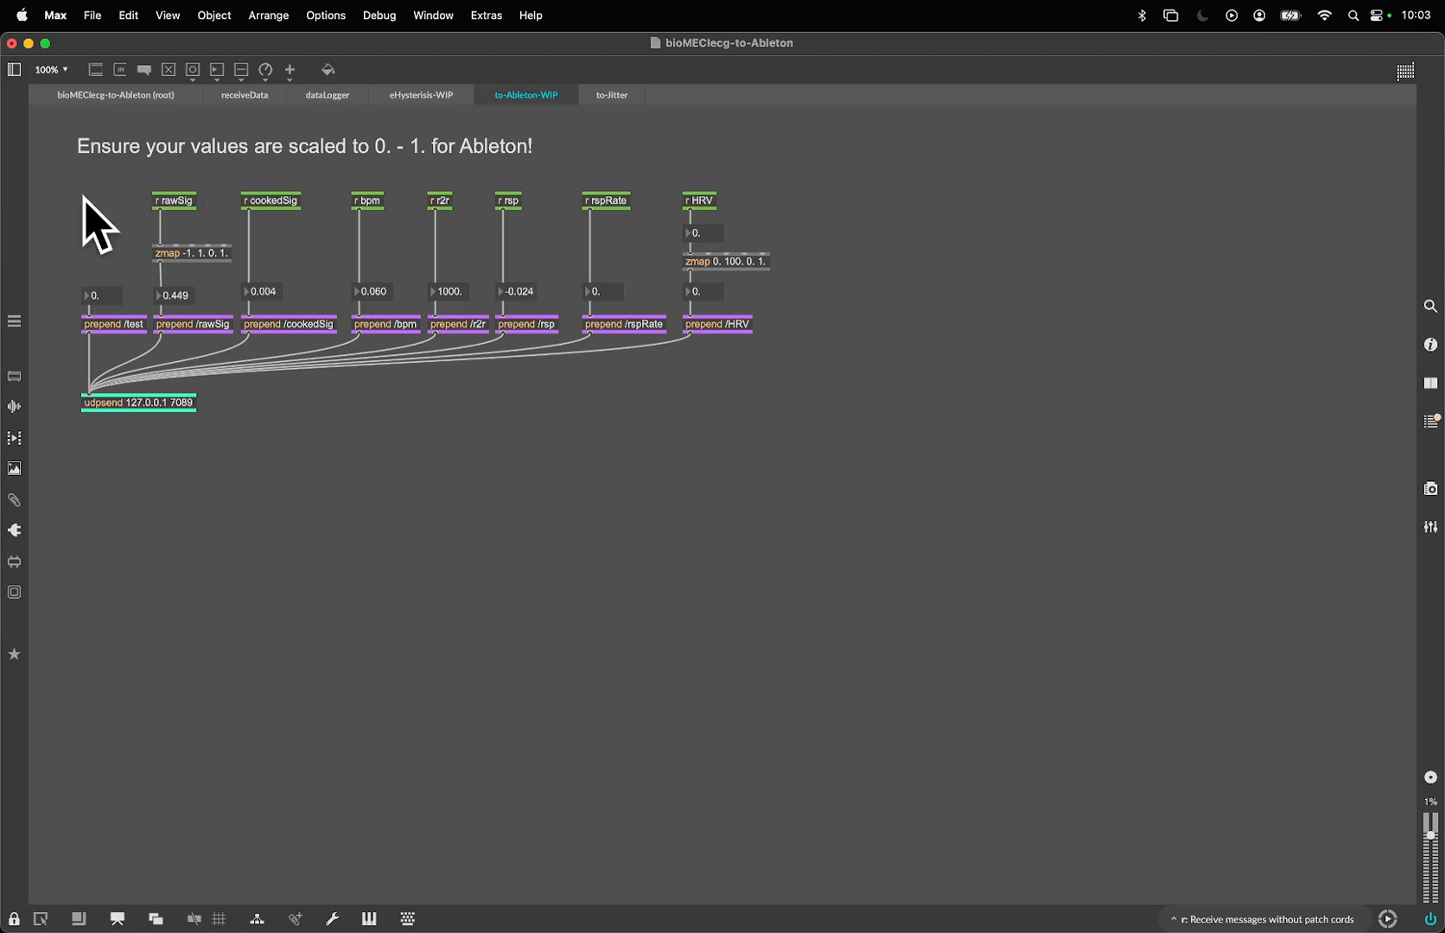
- Inspect the rawSig, cookedSig and r2r send objects in receiveData and compare them with the matching receive objects in to-Ableton-WIP
left_click(257, 95)
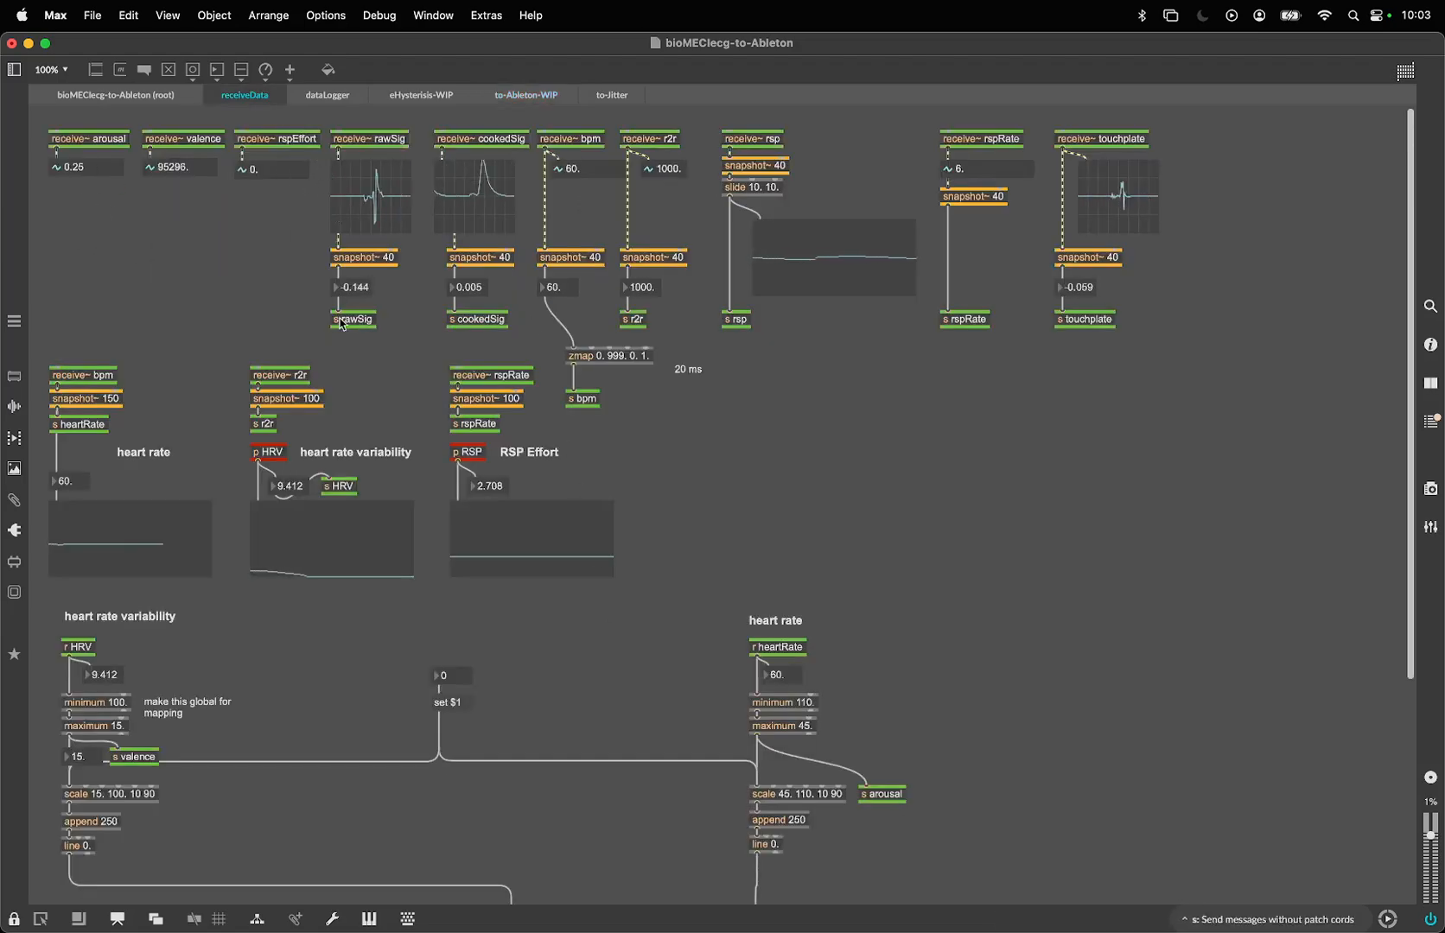
scroll(343, 325, "up", 10)
scroll(355, 337, "left", 1)
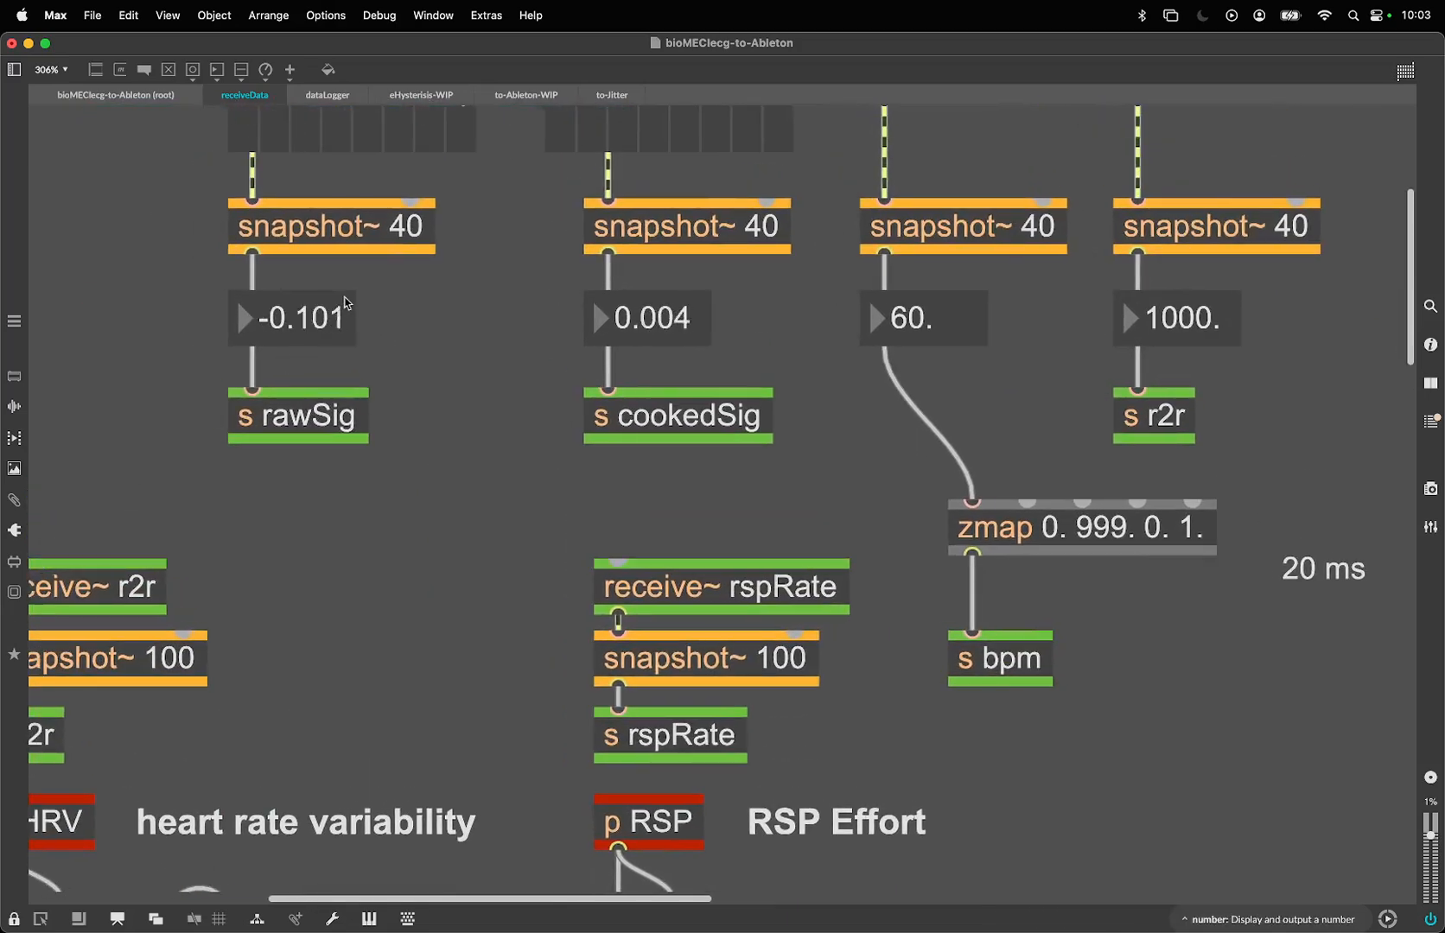
left_click(612, 95)
left_click(525, 95)
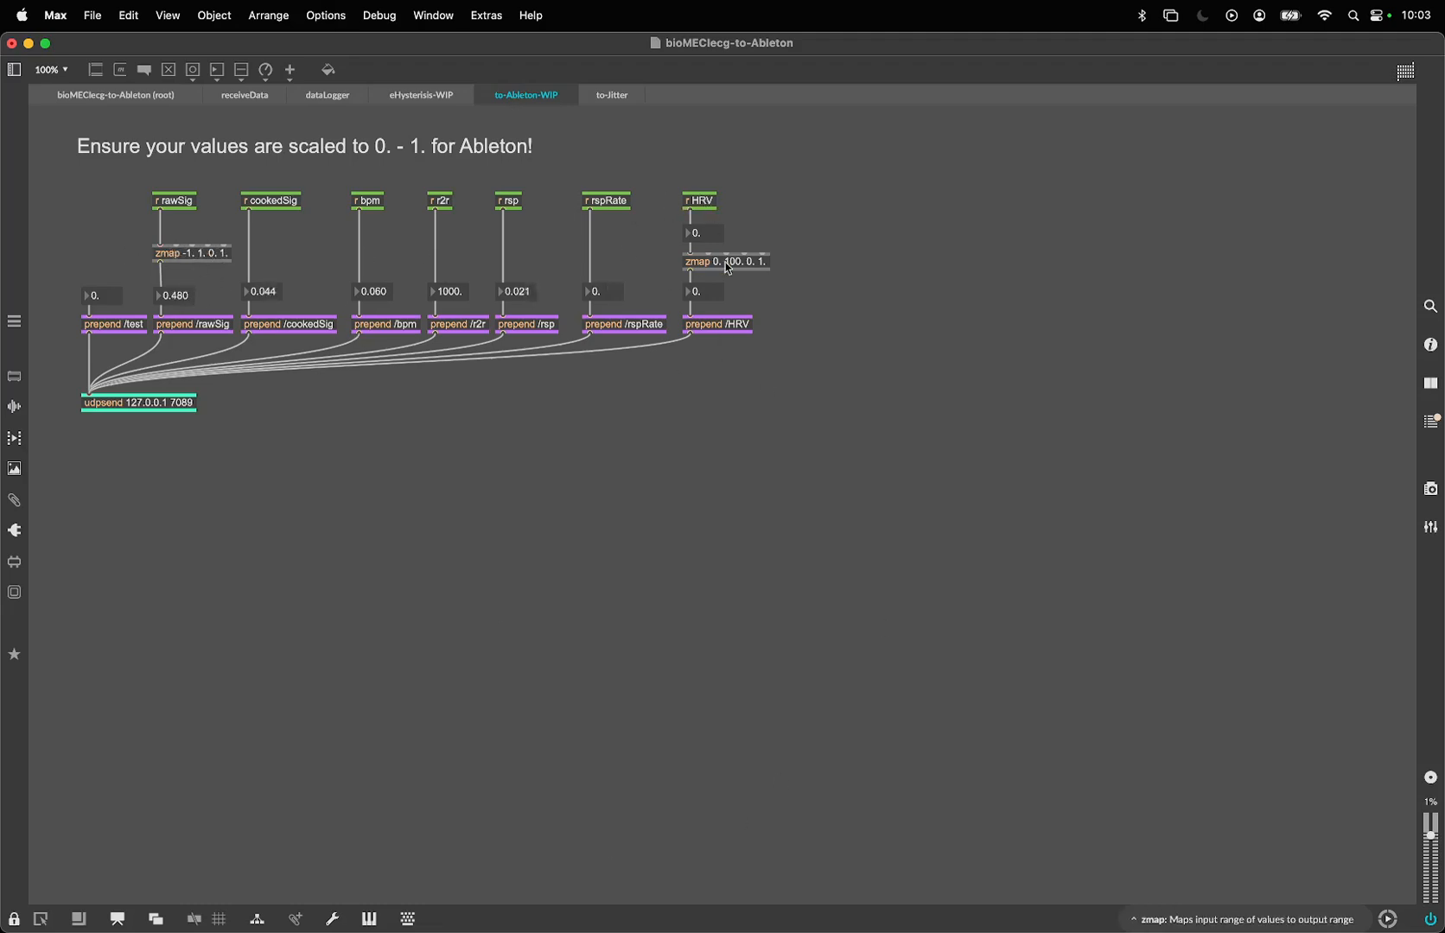
- Examine the bpm zmap scaling in receiveData, then view the OSC prepend and udpsend chain in to-Ableton-WIP at 200%
left_click(232, 95)
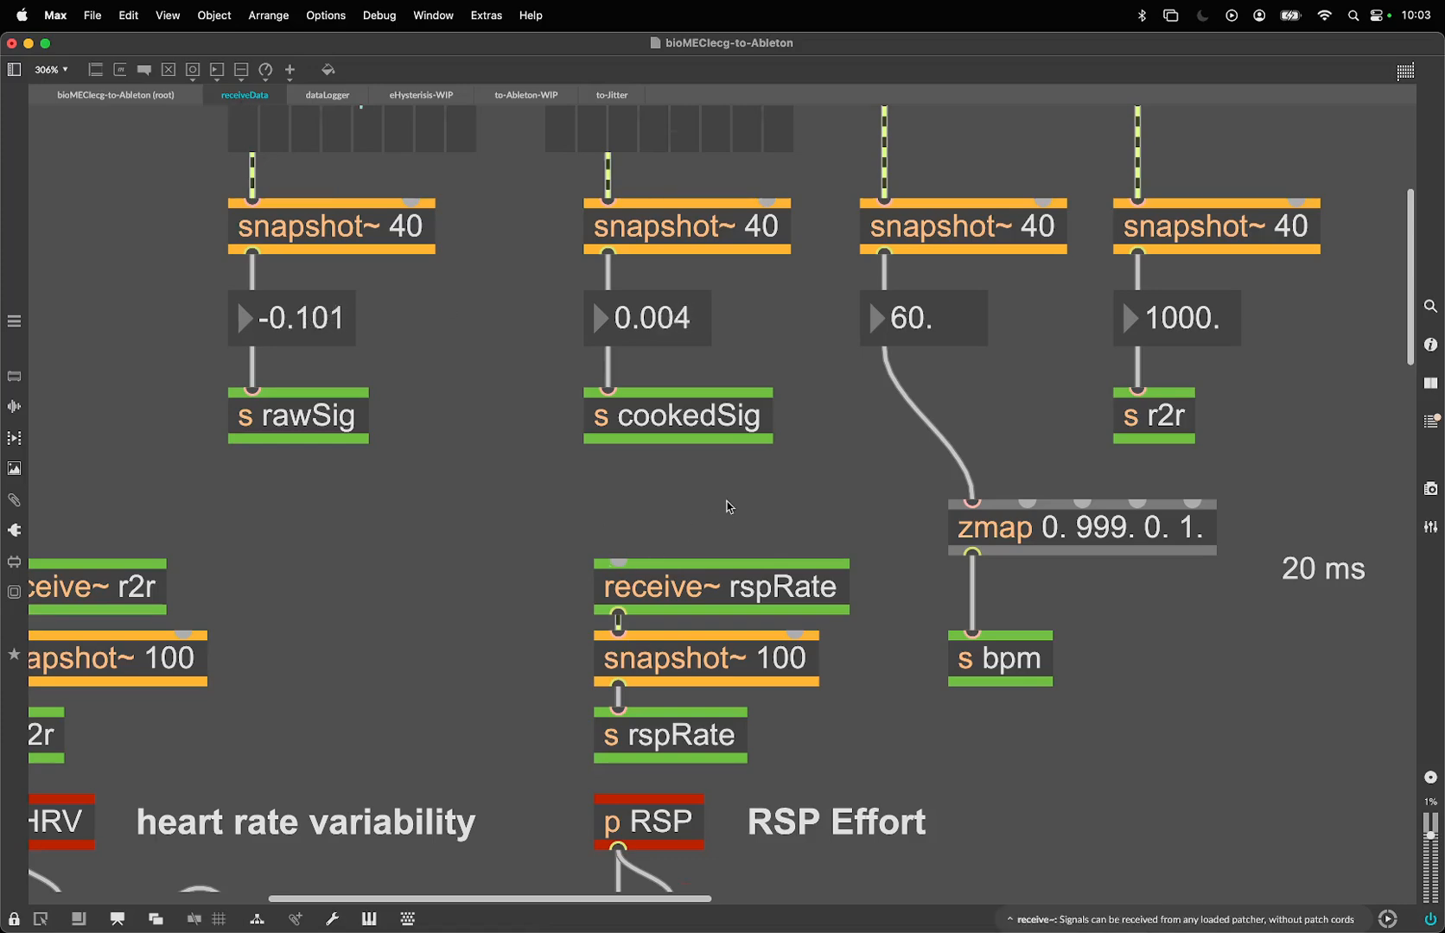
scroll(728, 507, "up", 5)
scroll(728, 507, "right", 10)
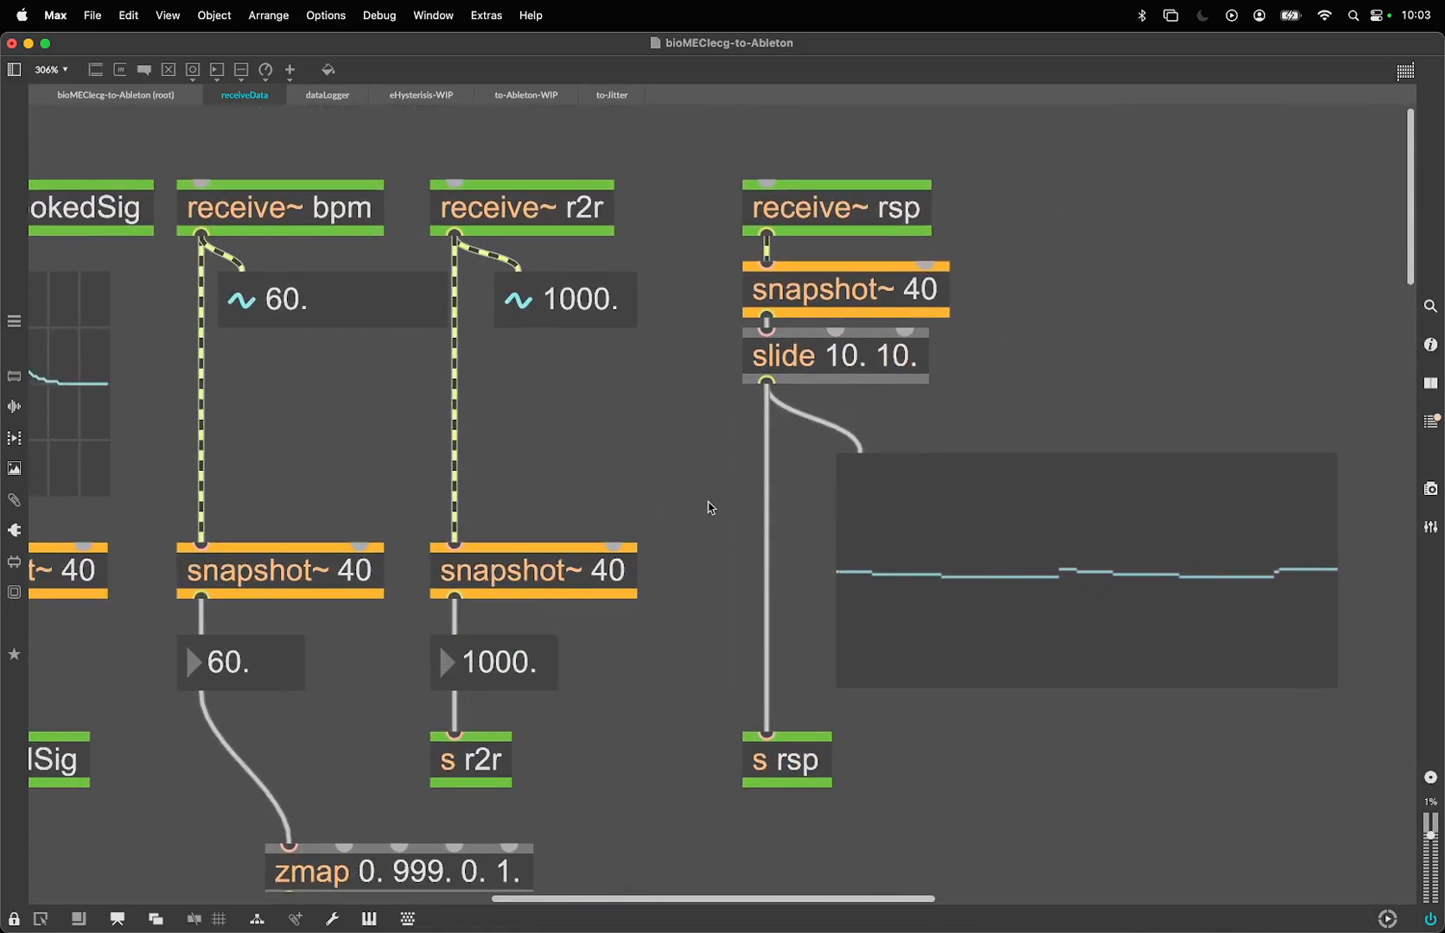
scroll(708, 508, "down", 8)
scroll(708, 507, "left", 4)
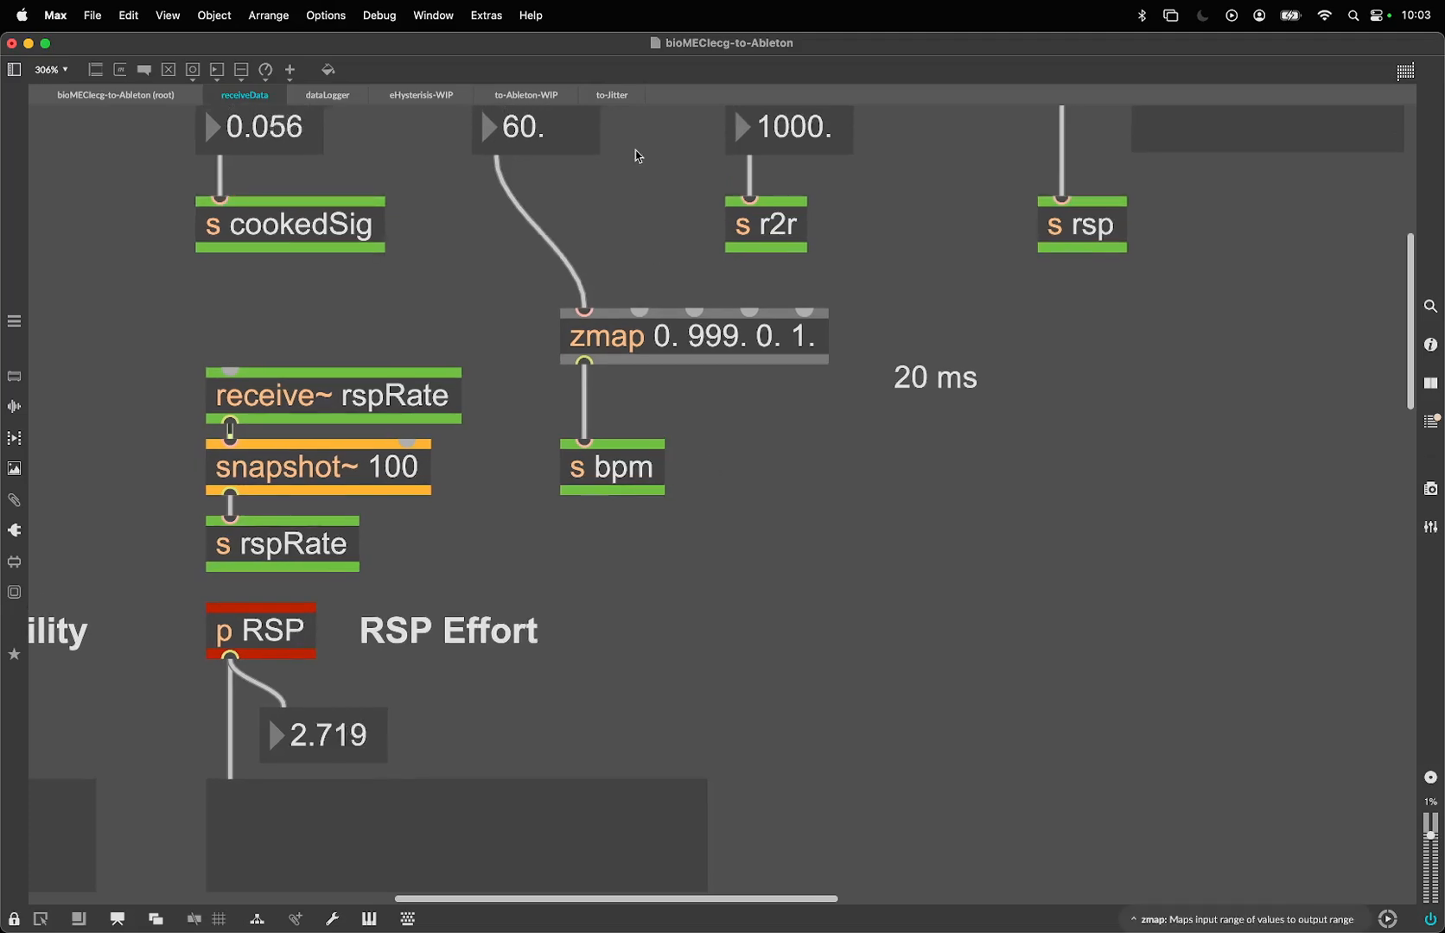
left_click(562, 95)
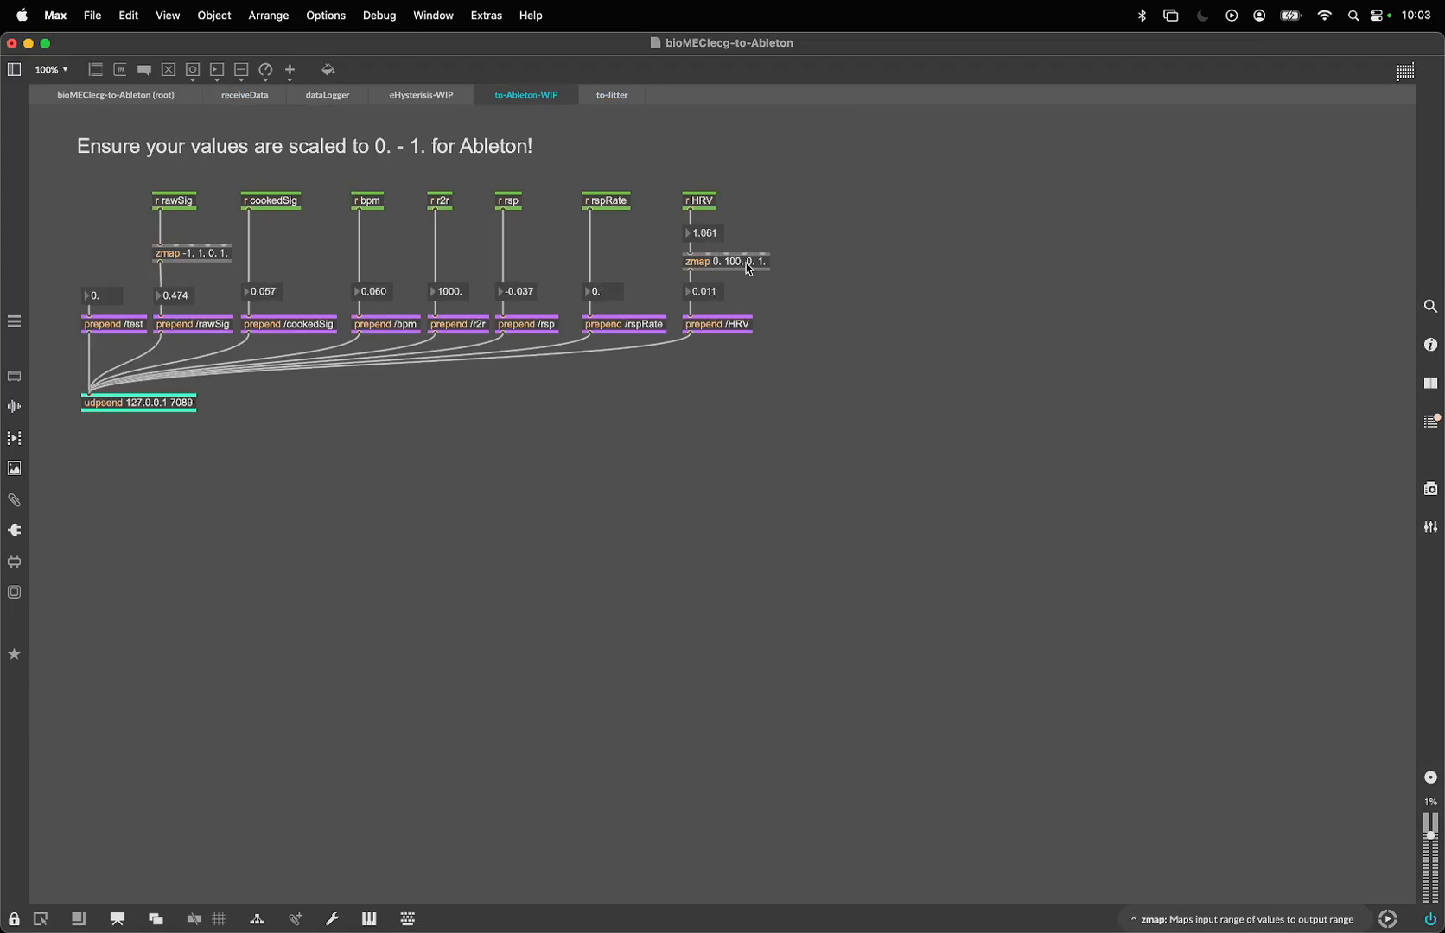
key("super+equal")
key("super+equal")
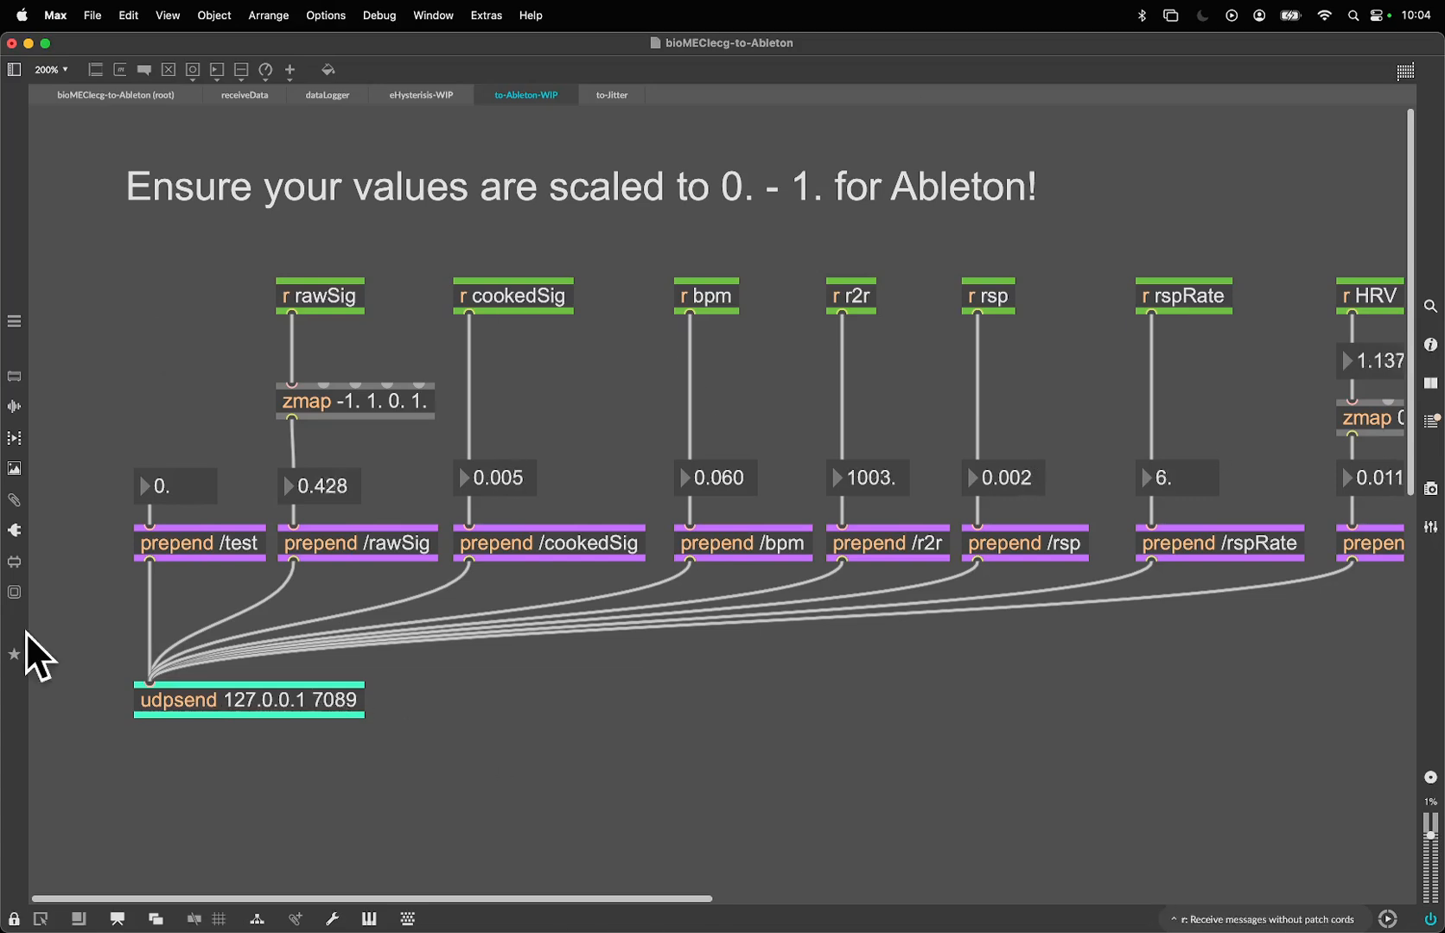
- Switch to Ableton Live and fire a test note from the OSC-Midi-NoteTrigger device on the OSC-MIDI track
mouse_move(75, 924)
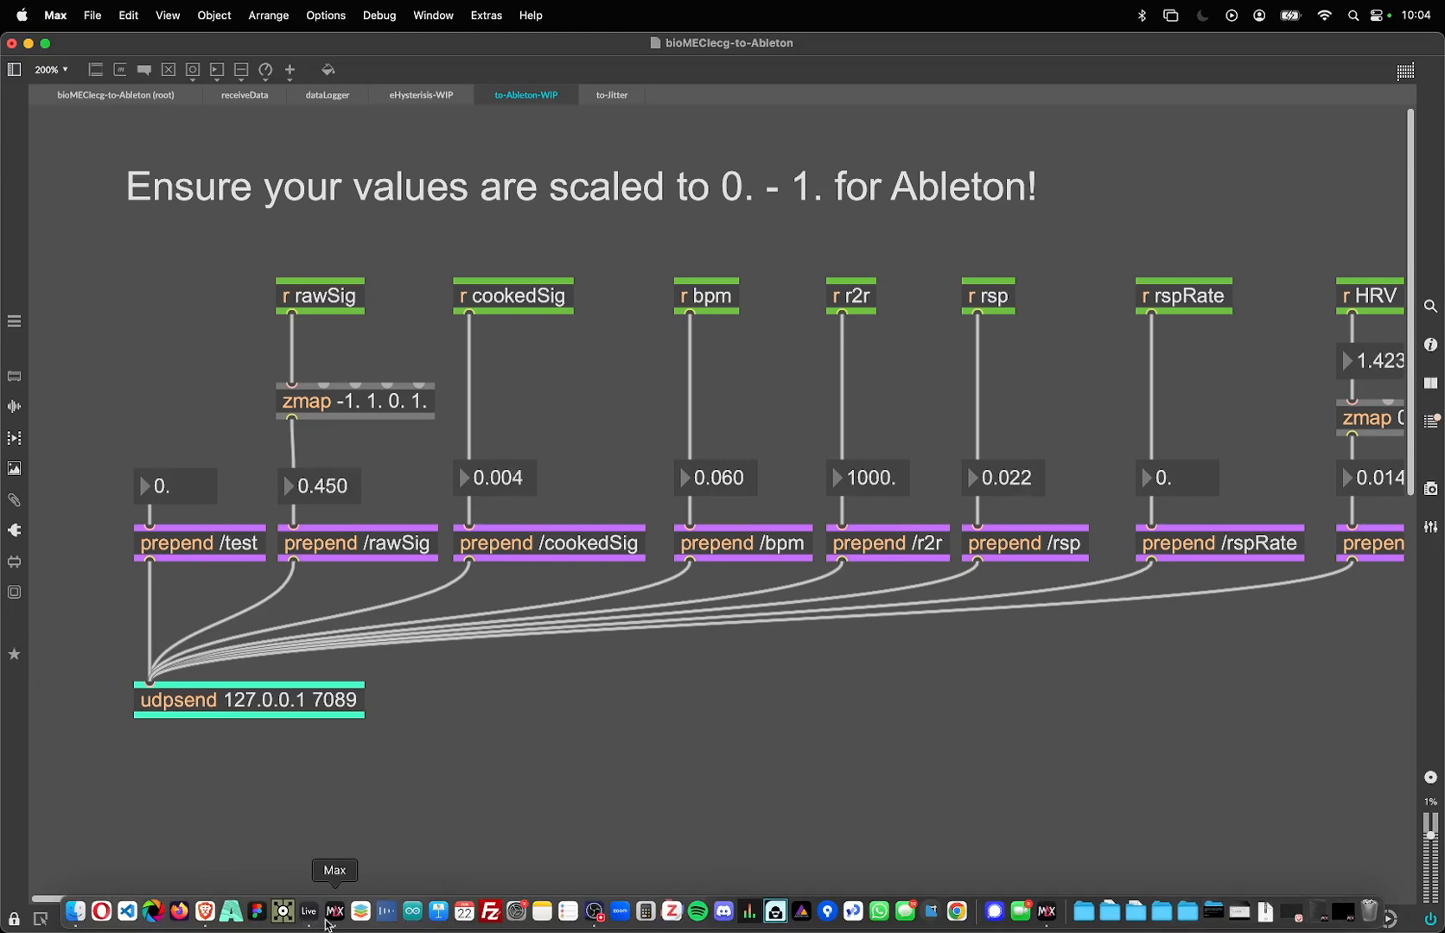
left_click(308, 916)
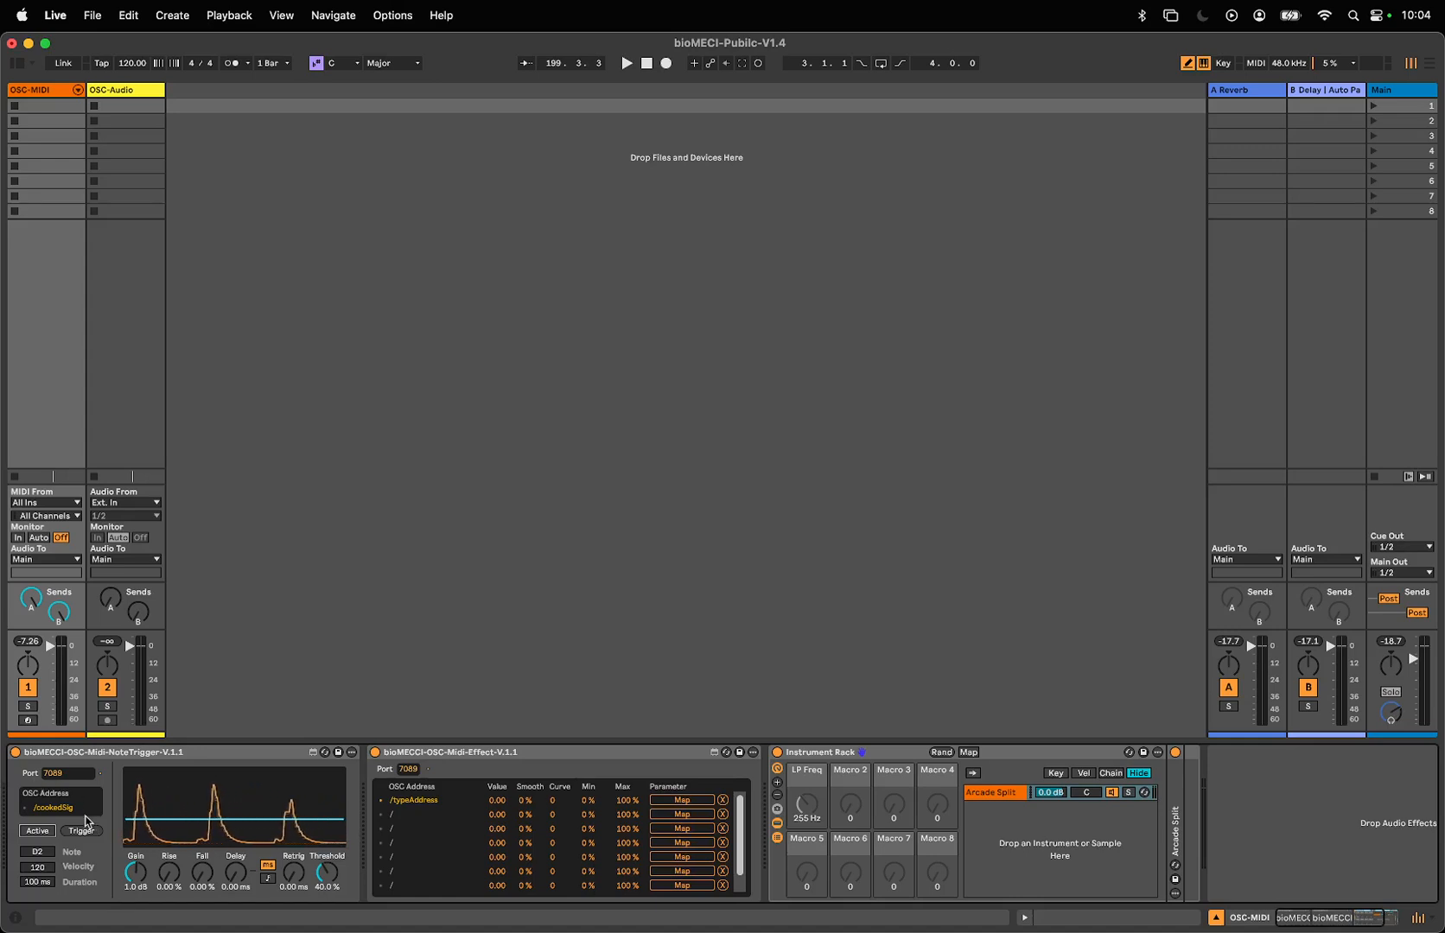
left_click_drag(81, 811, 2, 818)
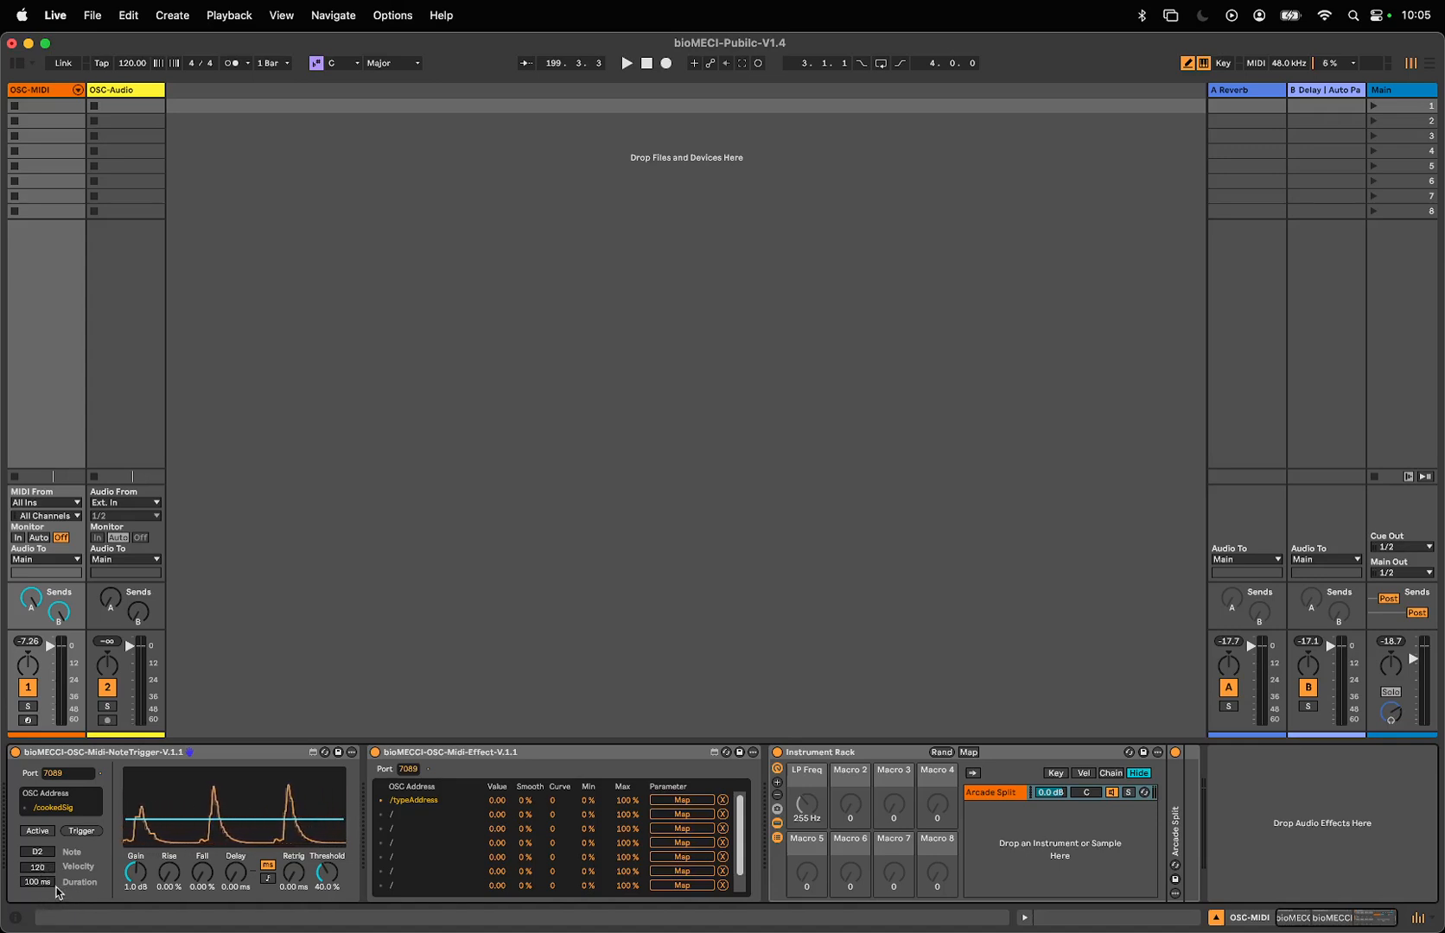
left_click(83, 832)
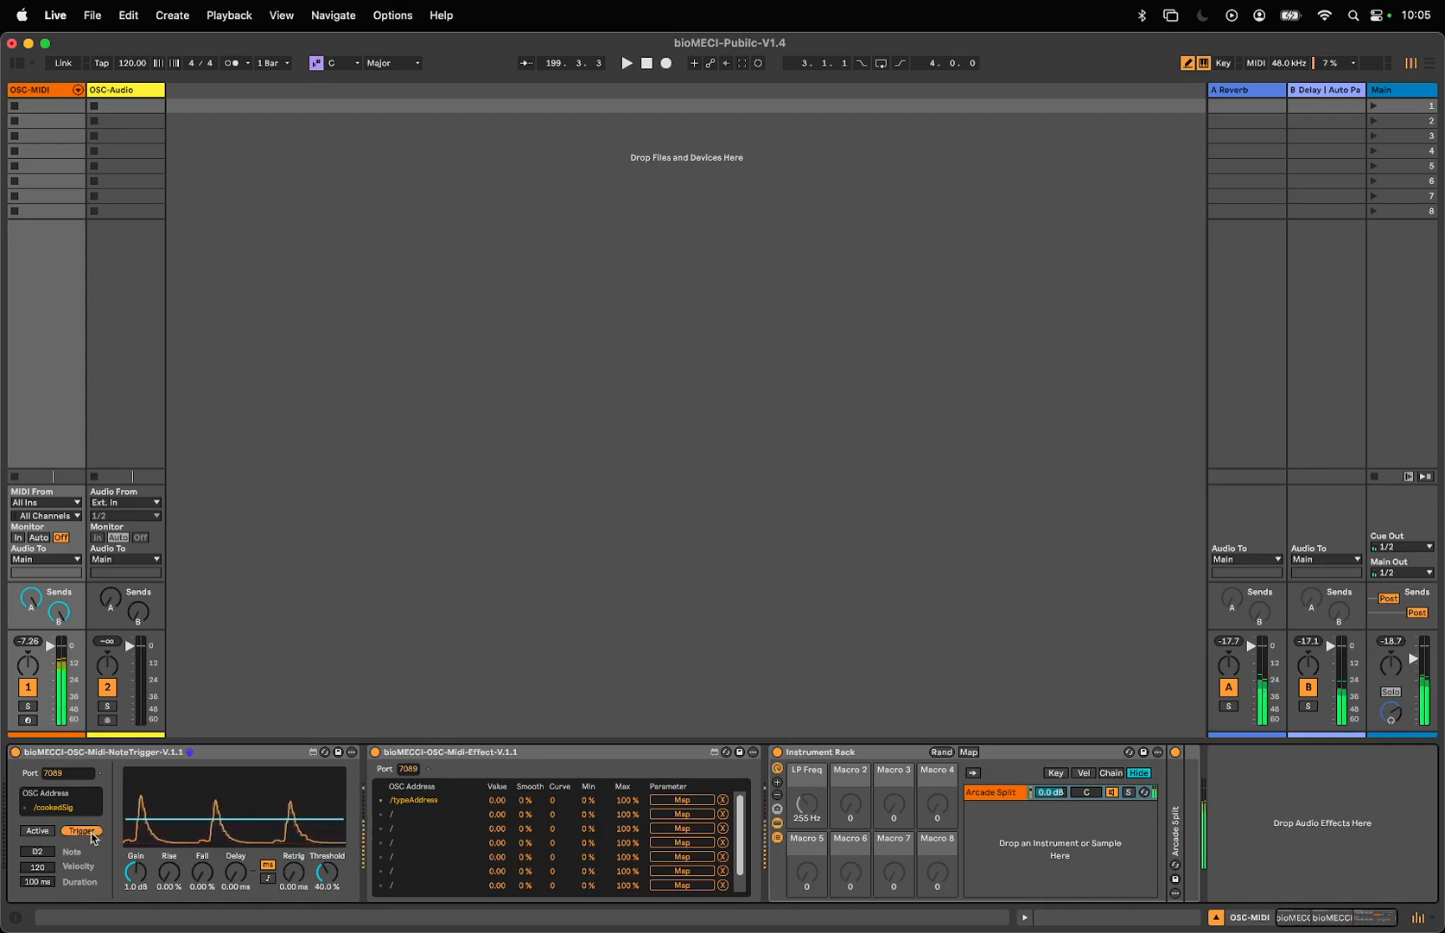
- Unfold the Arcade Split instrument in the Instrument Rack and look over its parameters
double_click(1177, 845)
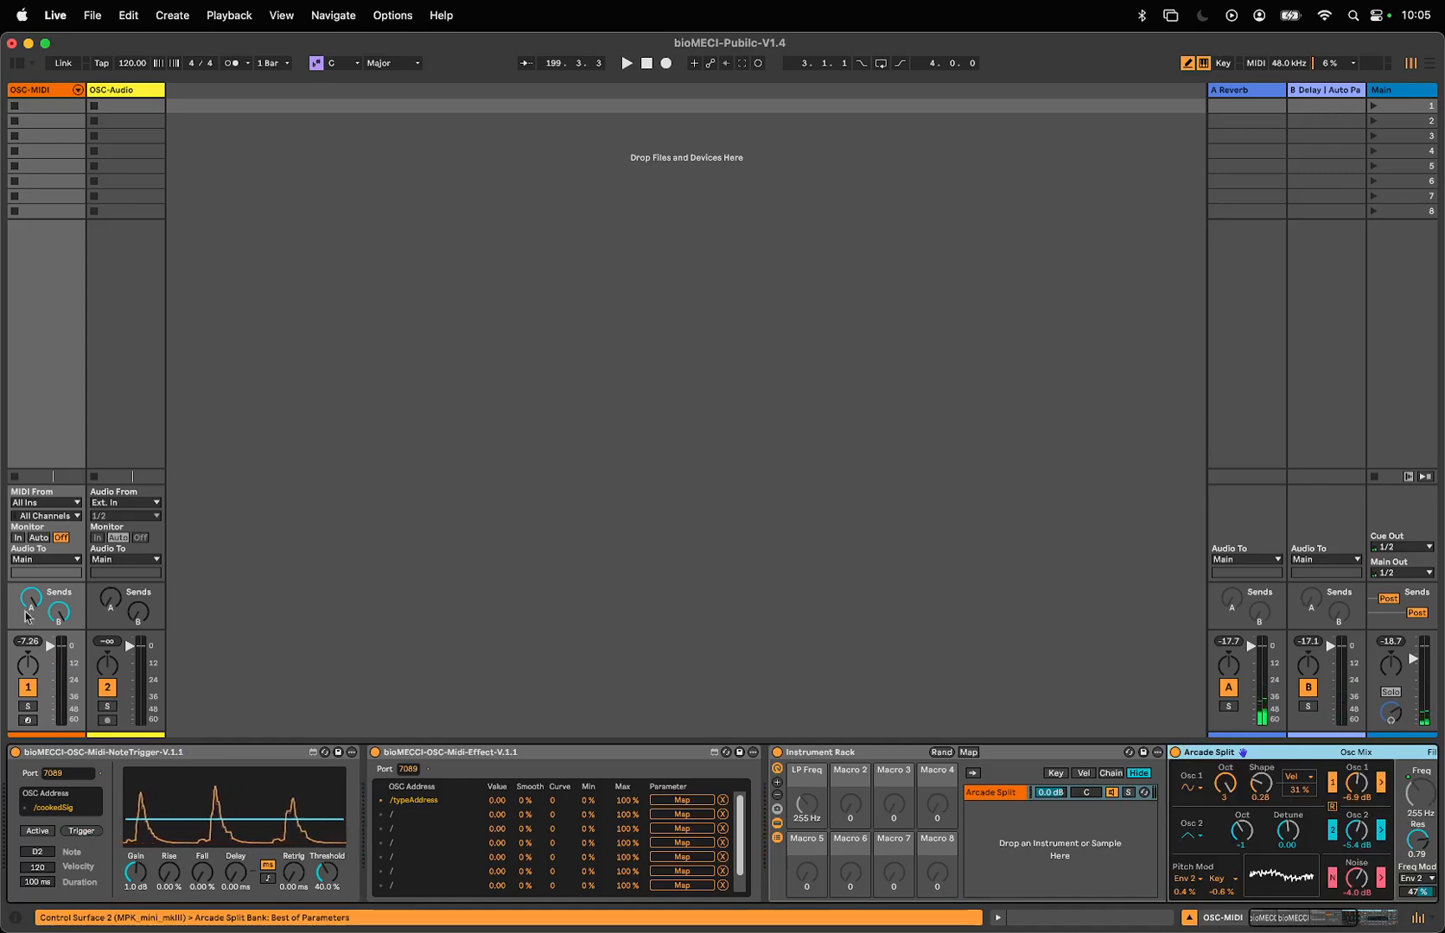
scroll(1175, 838, "right", 6)
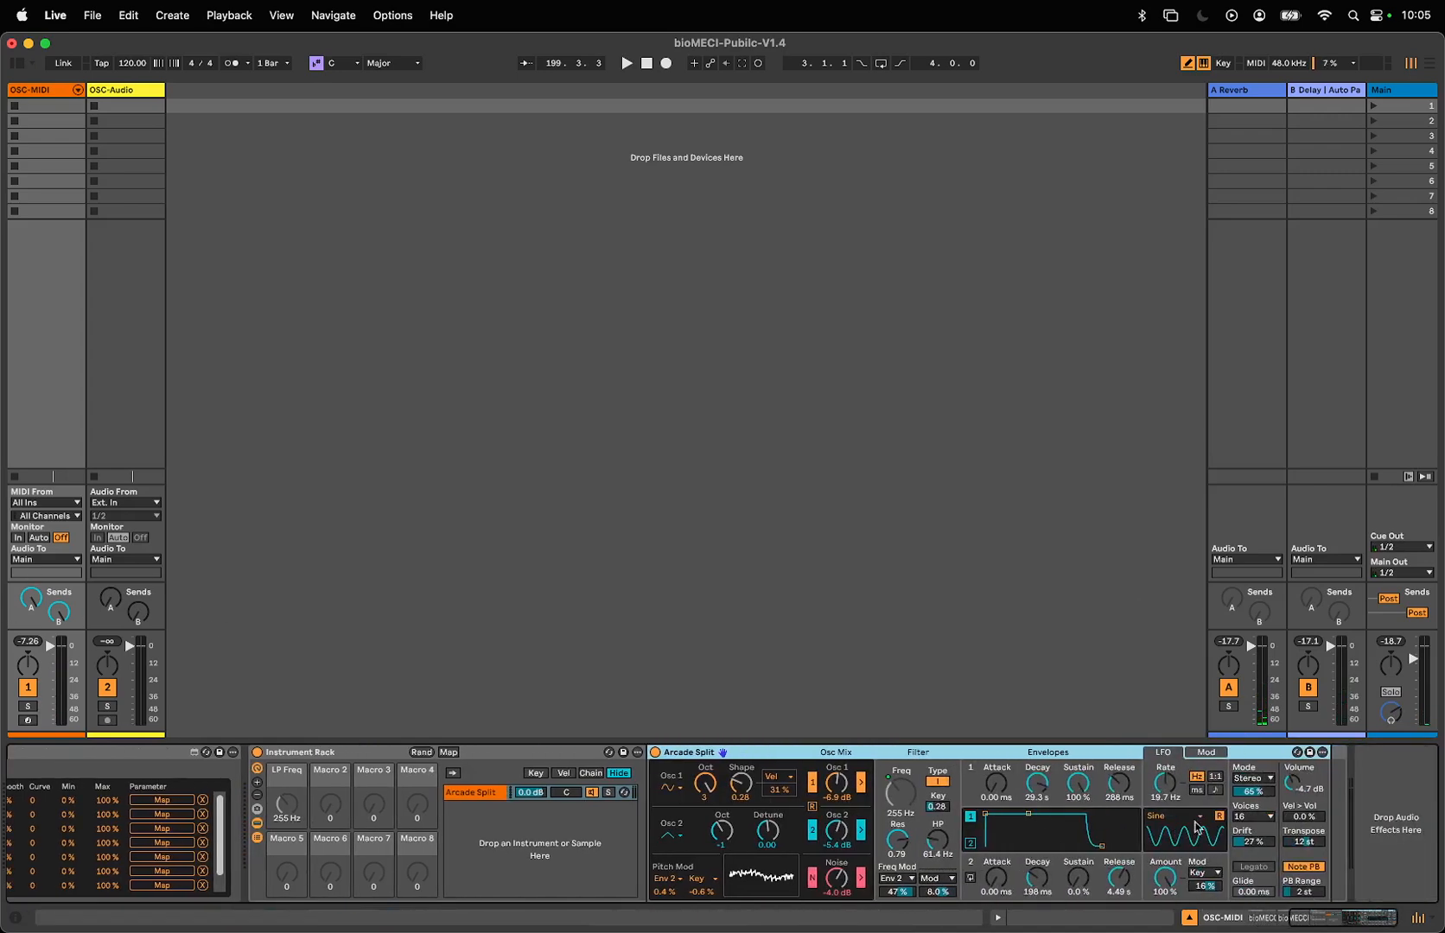
scroll(609, 849, "left", 6)
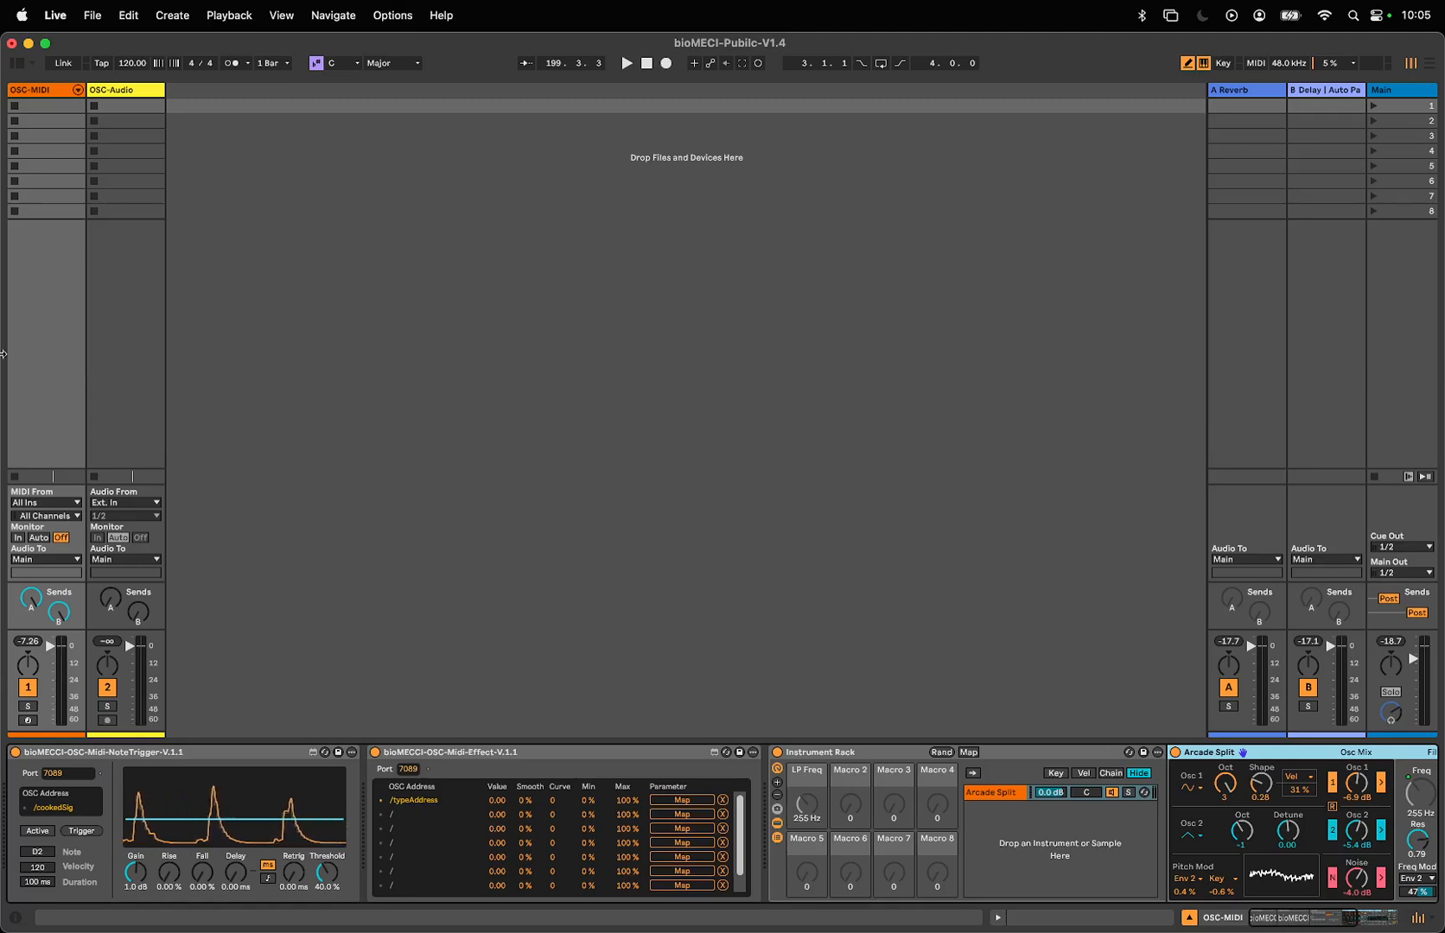
- Activate the OSC-Midi-NoteTrigger device so the /cookedSig signal triggers notes
left_click(38, 830)
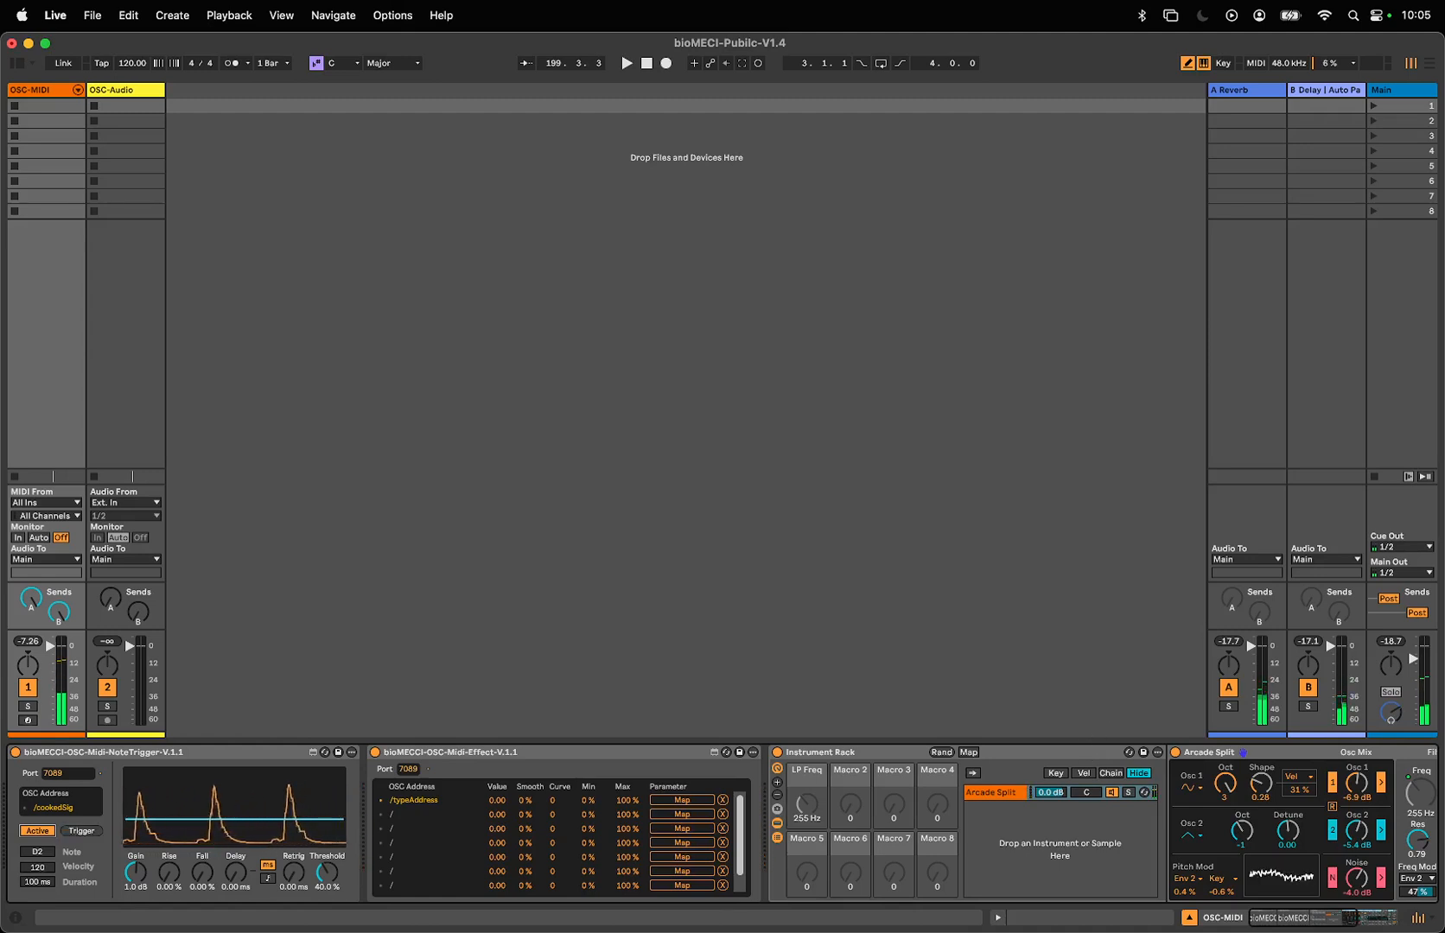
left_click(37, 831)
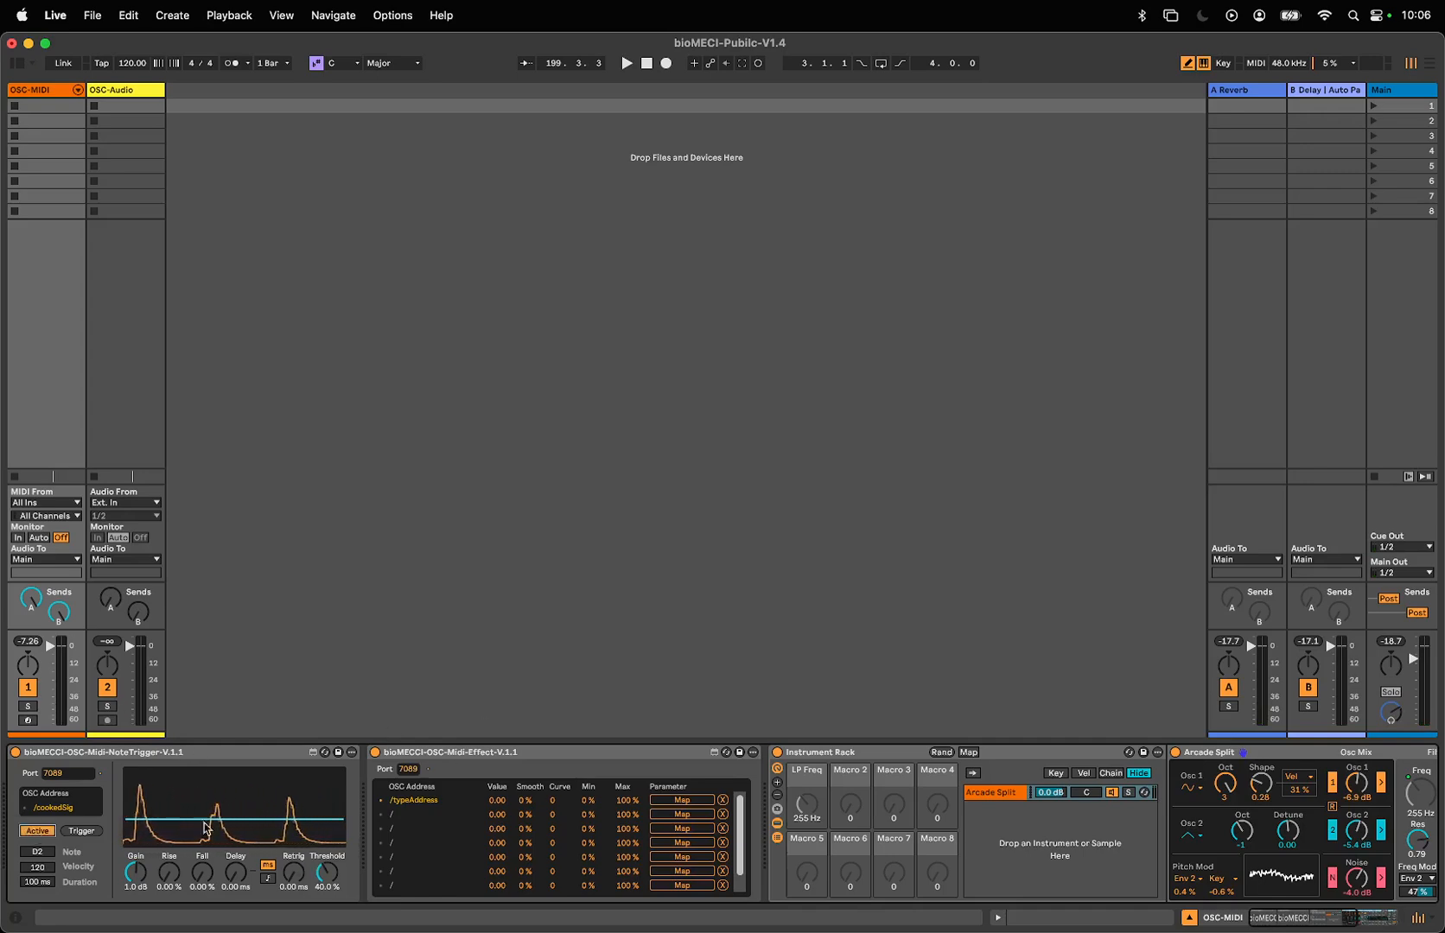
- Raise the note trigger's threshold to 100% and set its retrigger time to 90.6 ms
left_click_drag(248, 819, 249, 782)
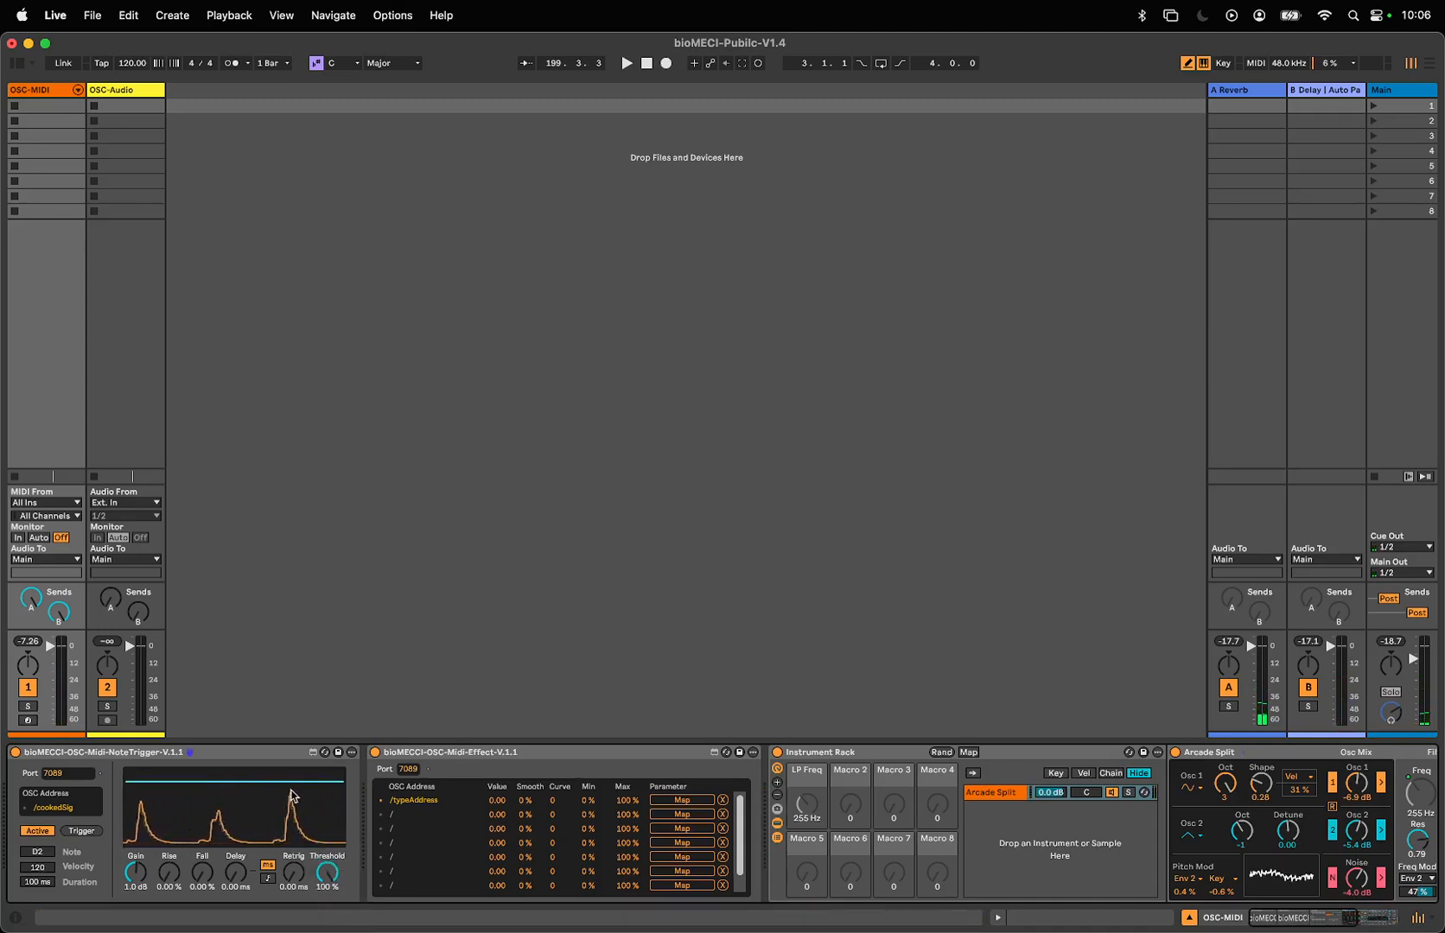
mouse_move(326, 872)
left_mouse_down()
mouse_move(326, 901)
mouse_move(327, 873)
left_mouse_up()
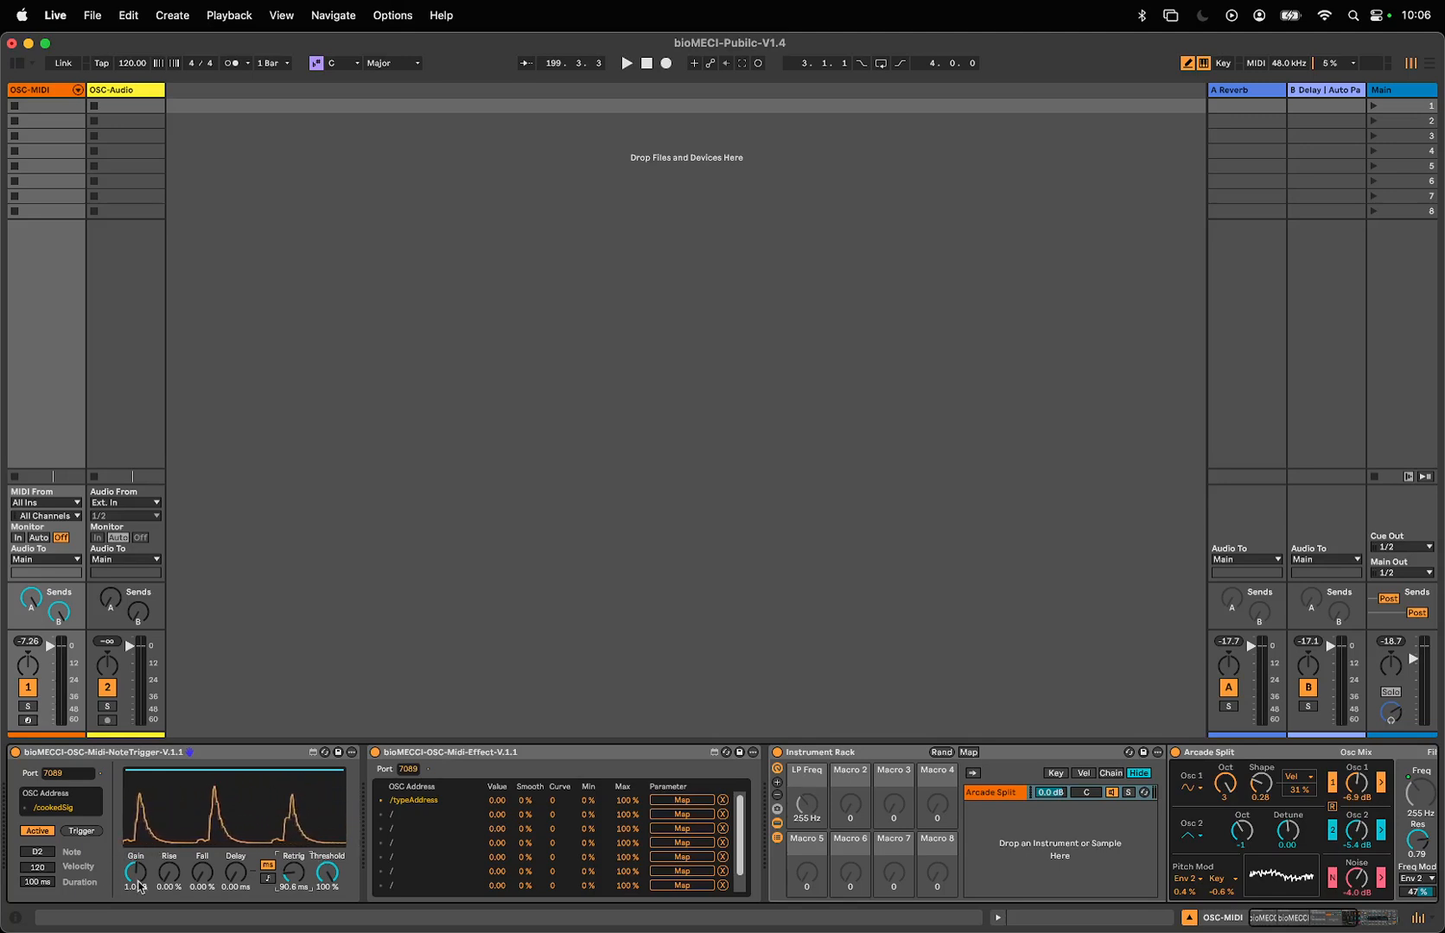
- Try a lower gain and a 52.8% rise on the note trigger, returning them to 1.0 dB and 0%
left_click_drag(135, 875, 136, 893)
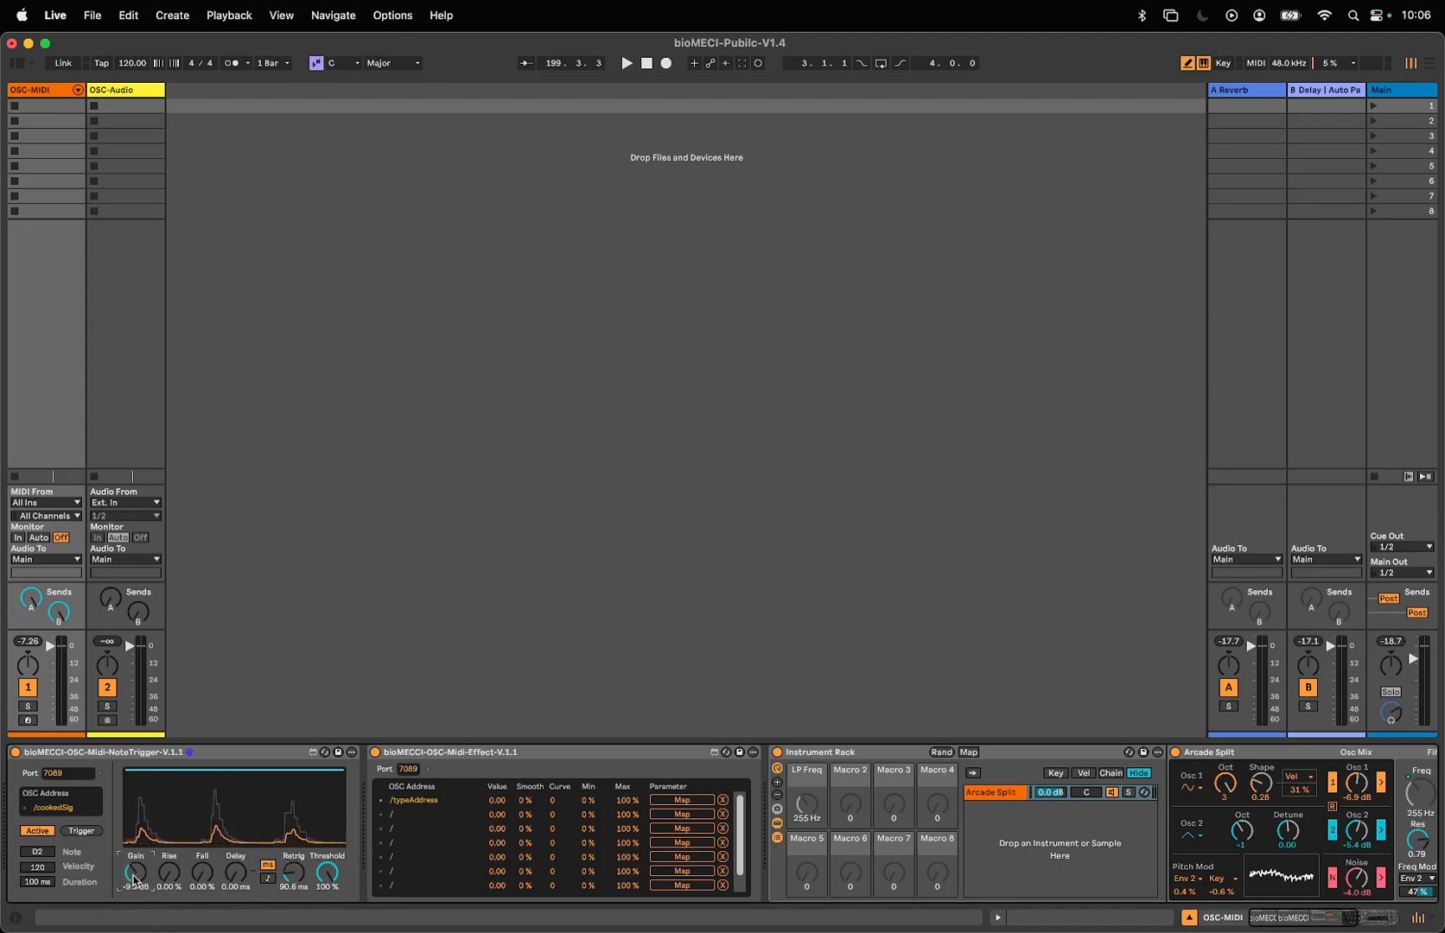
left_click_drag(134, 880, 168, 802)
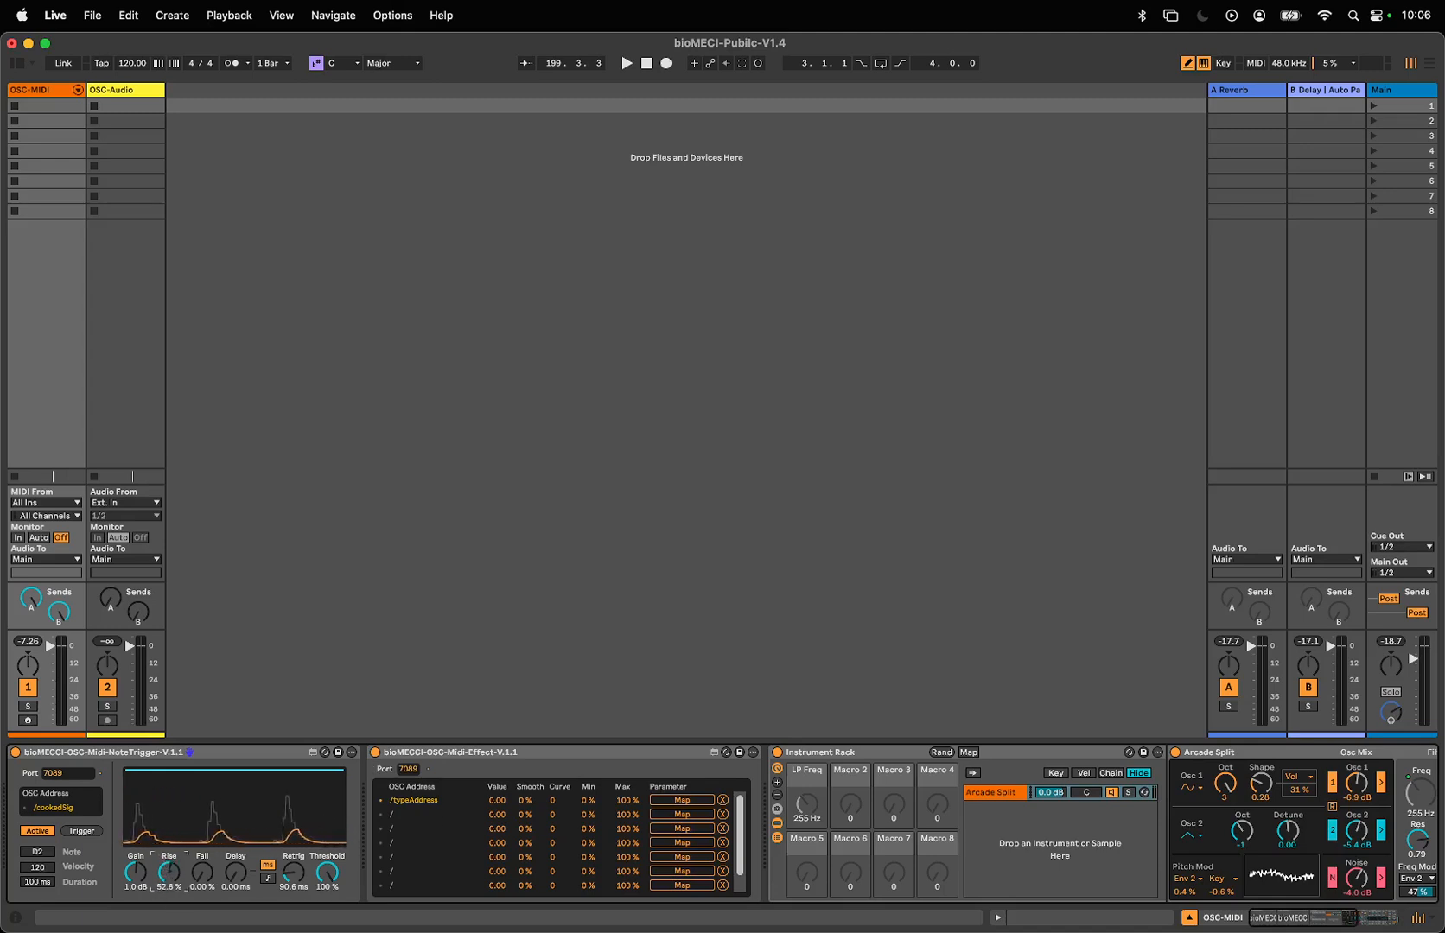
left_click_drag(172, 857, 170, 907)
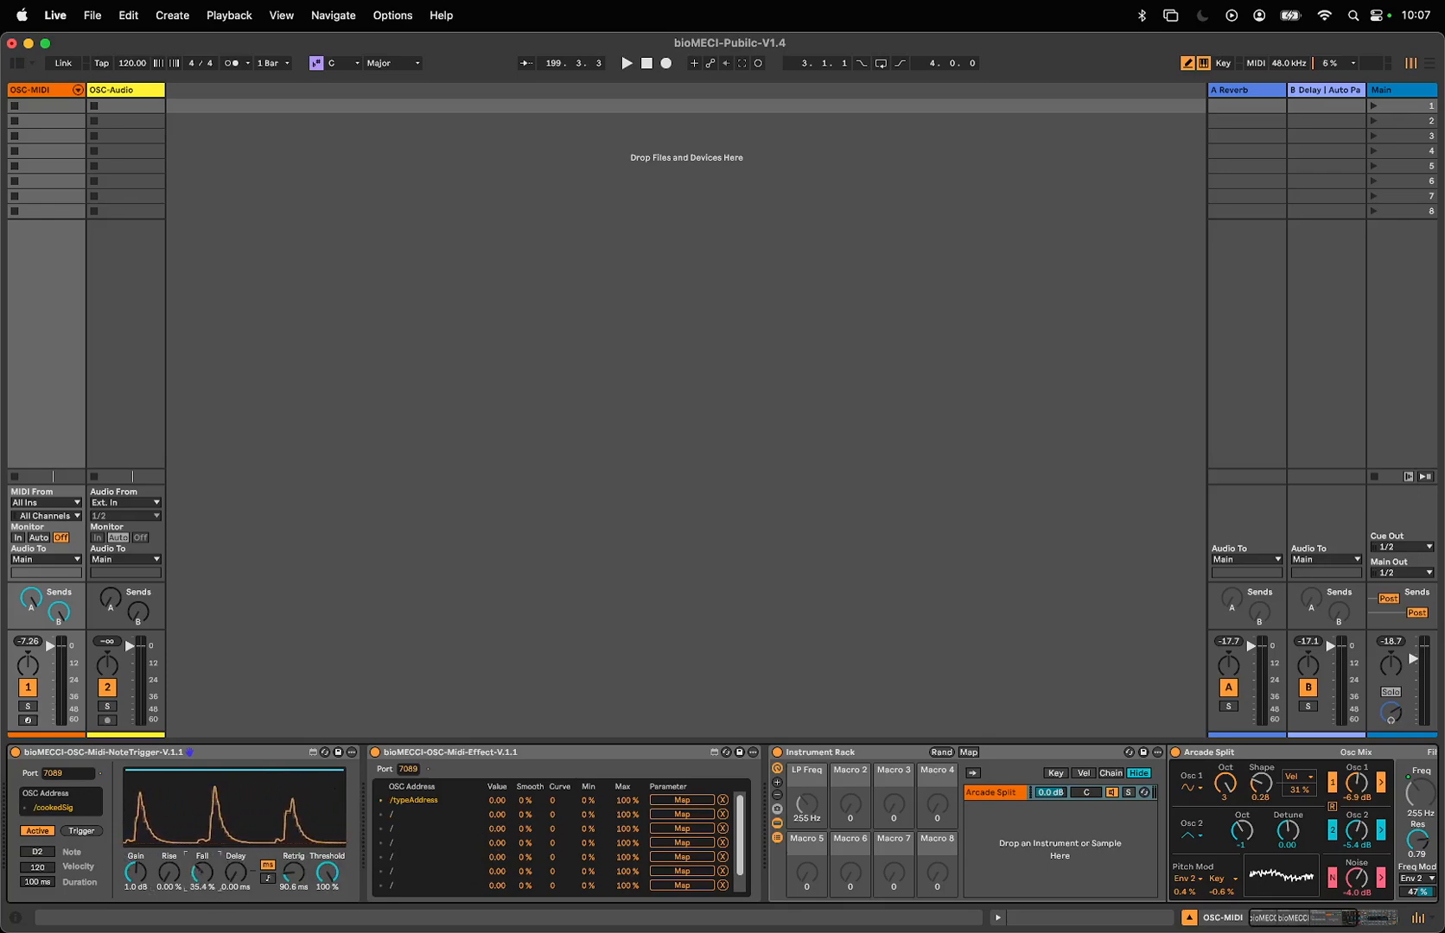
- Try a 63.0% fall with a 49.0% threshold on the note trigger, then set fall to 0% and threshold to 38.0%
left_click_drag(201, 873, 202, 817)
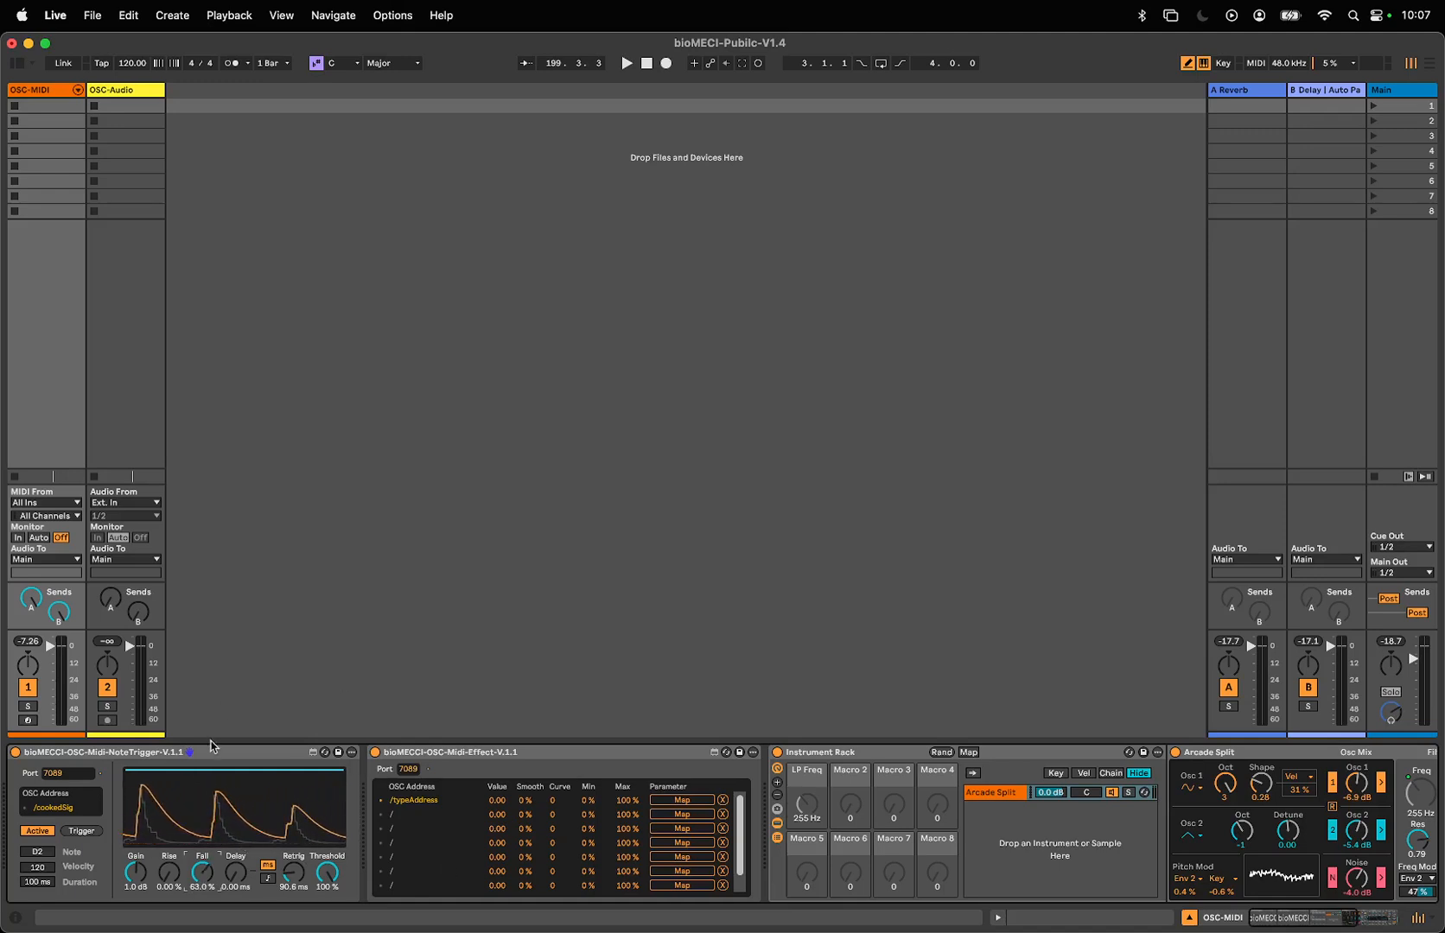
left_click_drag(283, 778, 285, 817)
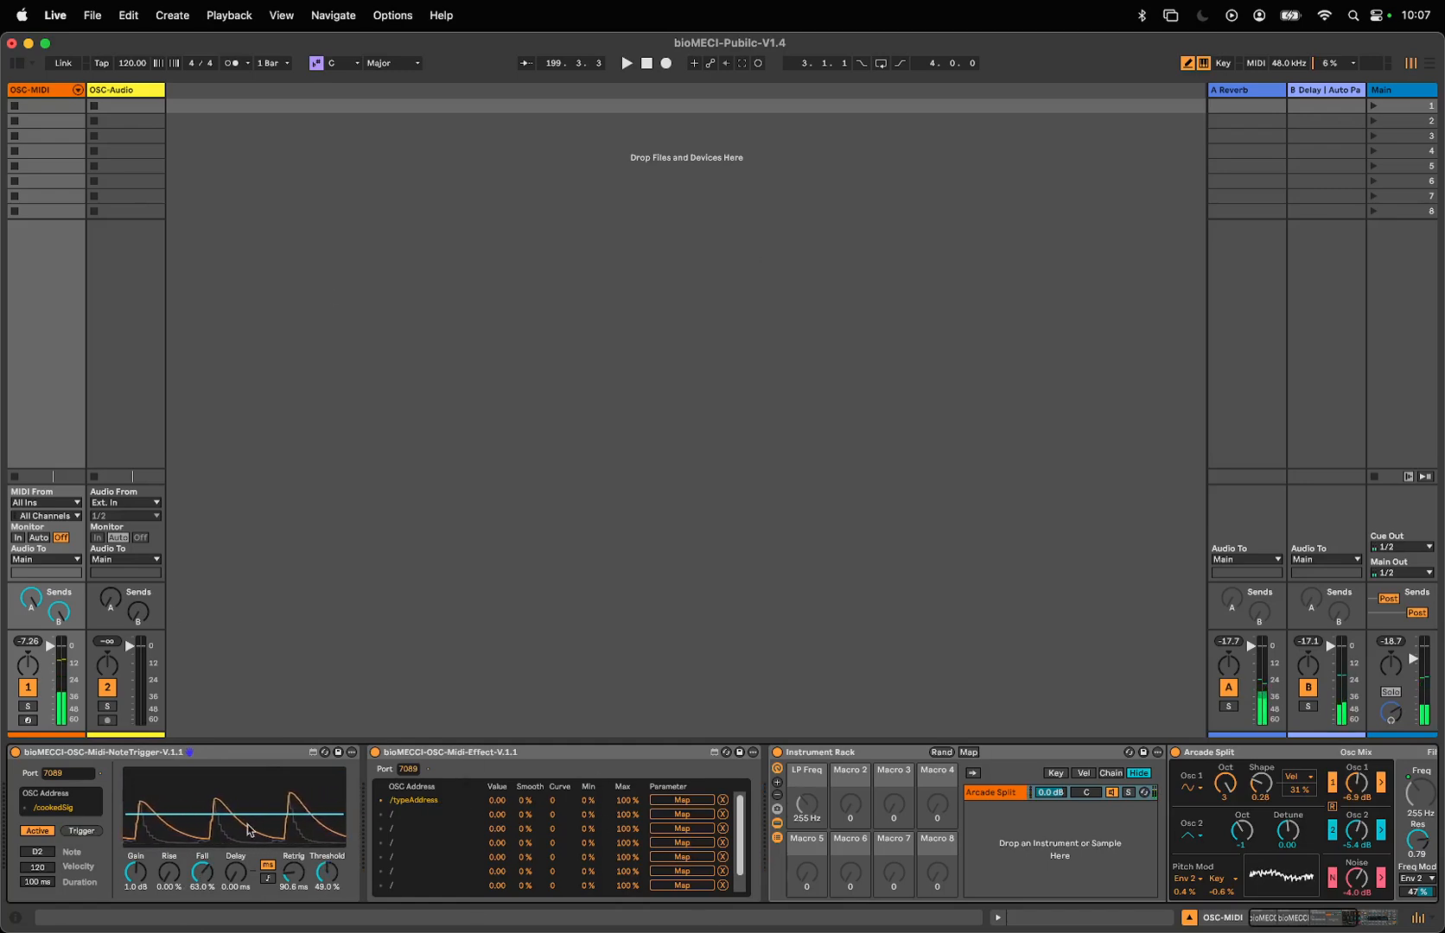
left_click_drag(261, 815, 259, 770)
left_click_drag(202, 871, 208, 869)
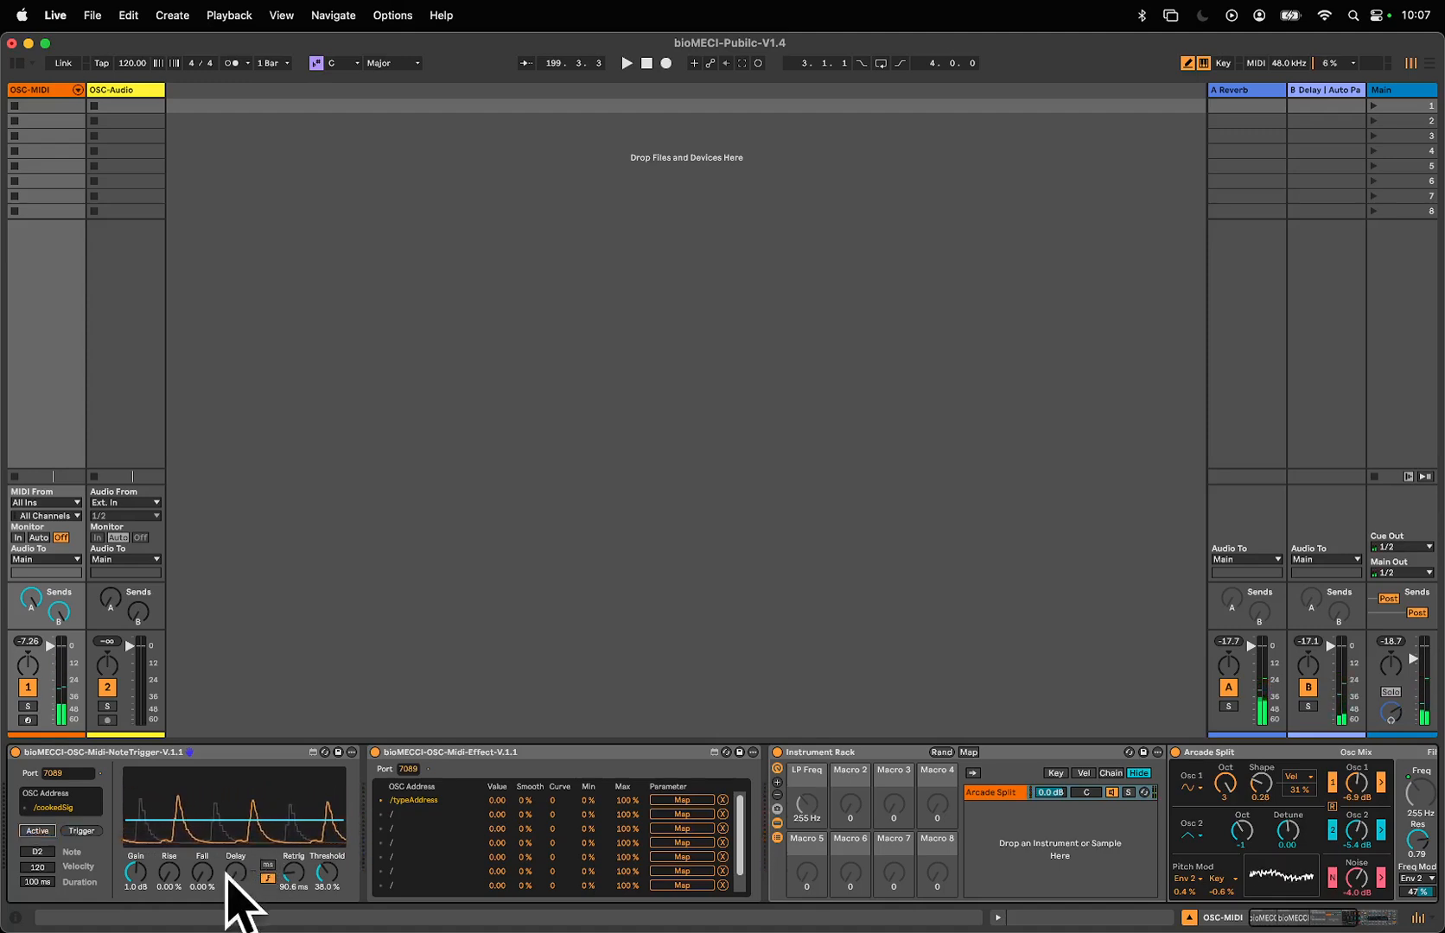
- Switch the note trigger's delay from milliseconds to note values
left_click(268, 878)
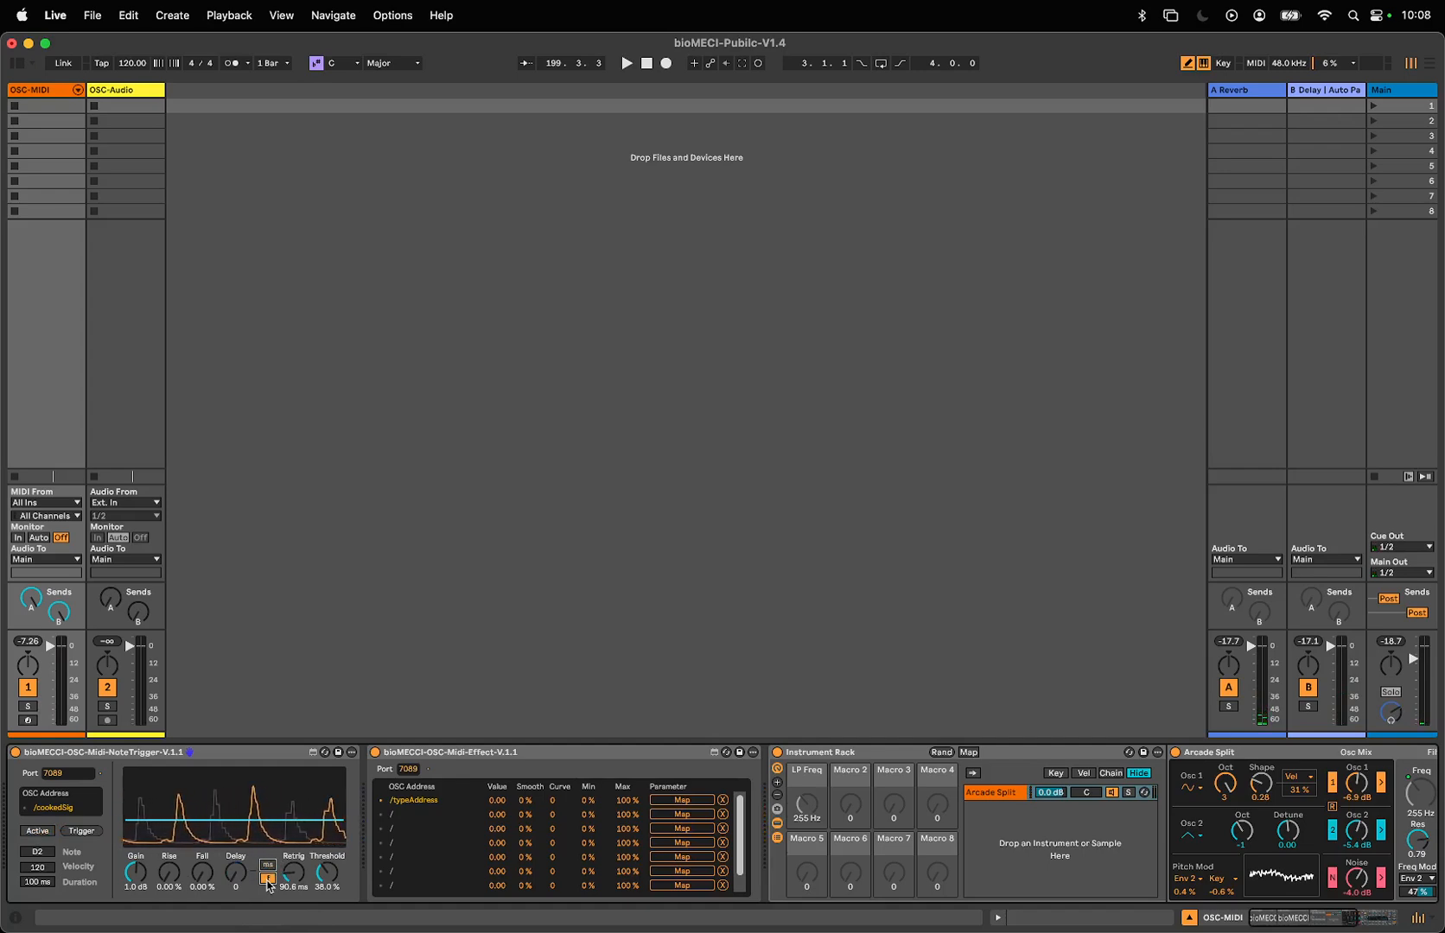
- Try a 1/4 note delay on the note trigger, then return the delay to 0
left_click_drag(235, 873, 235, 859)
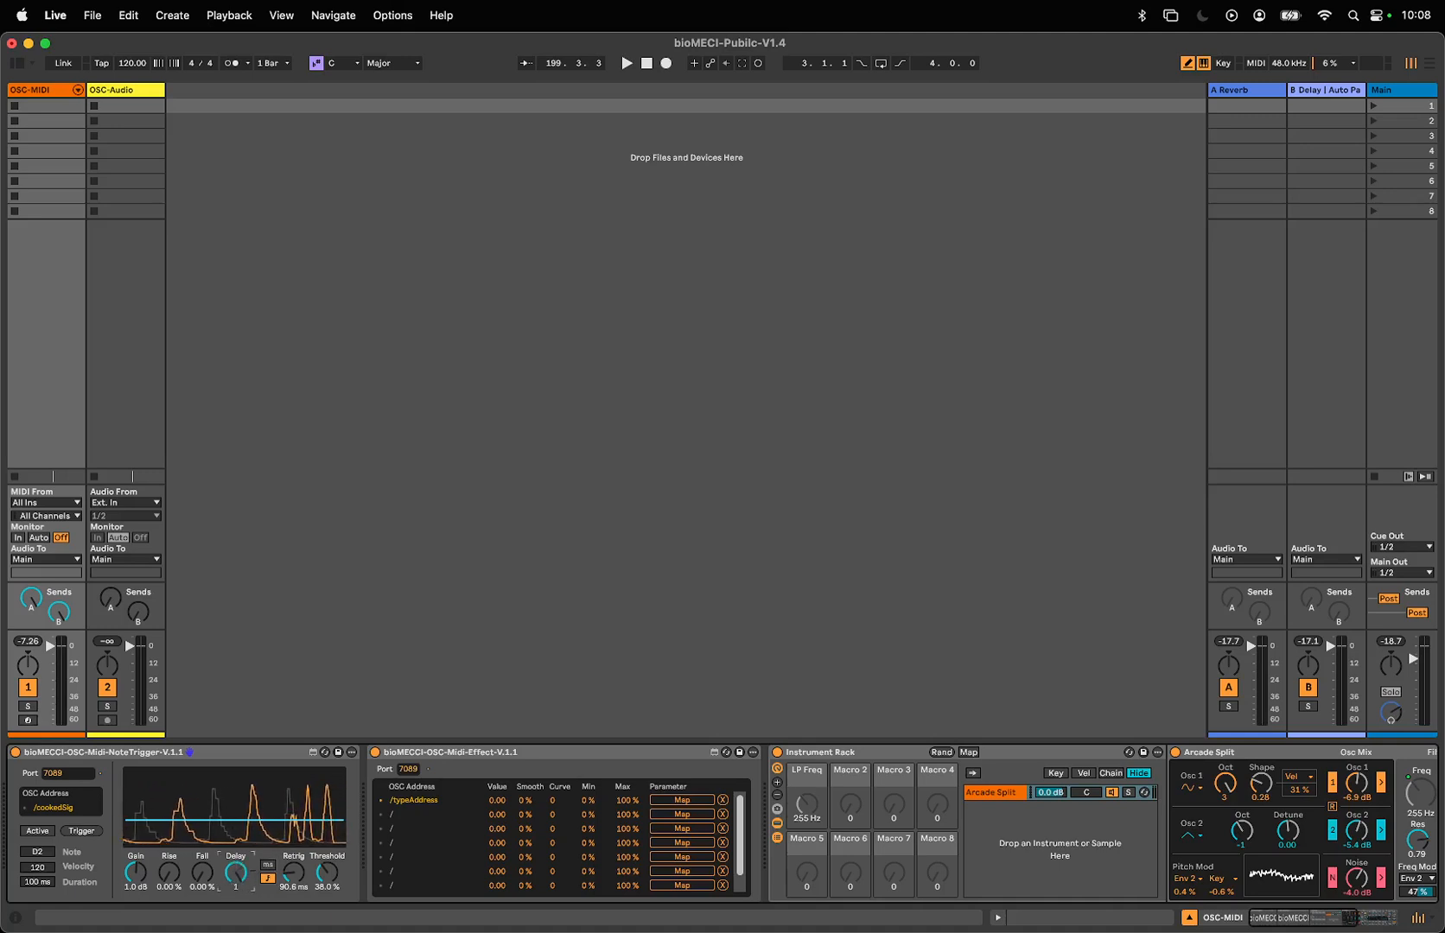
left_click(268, 865)
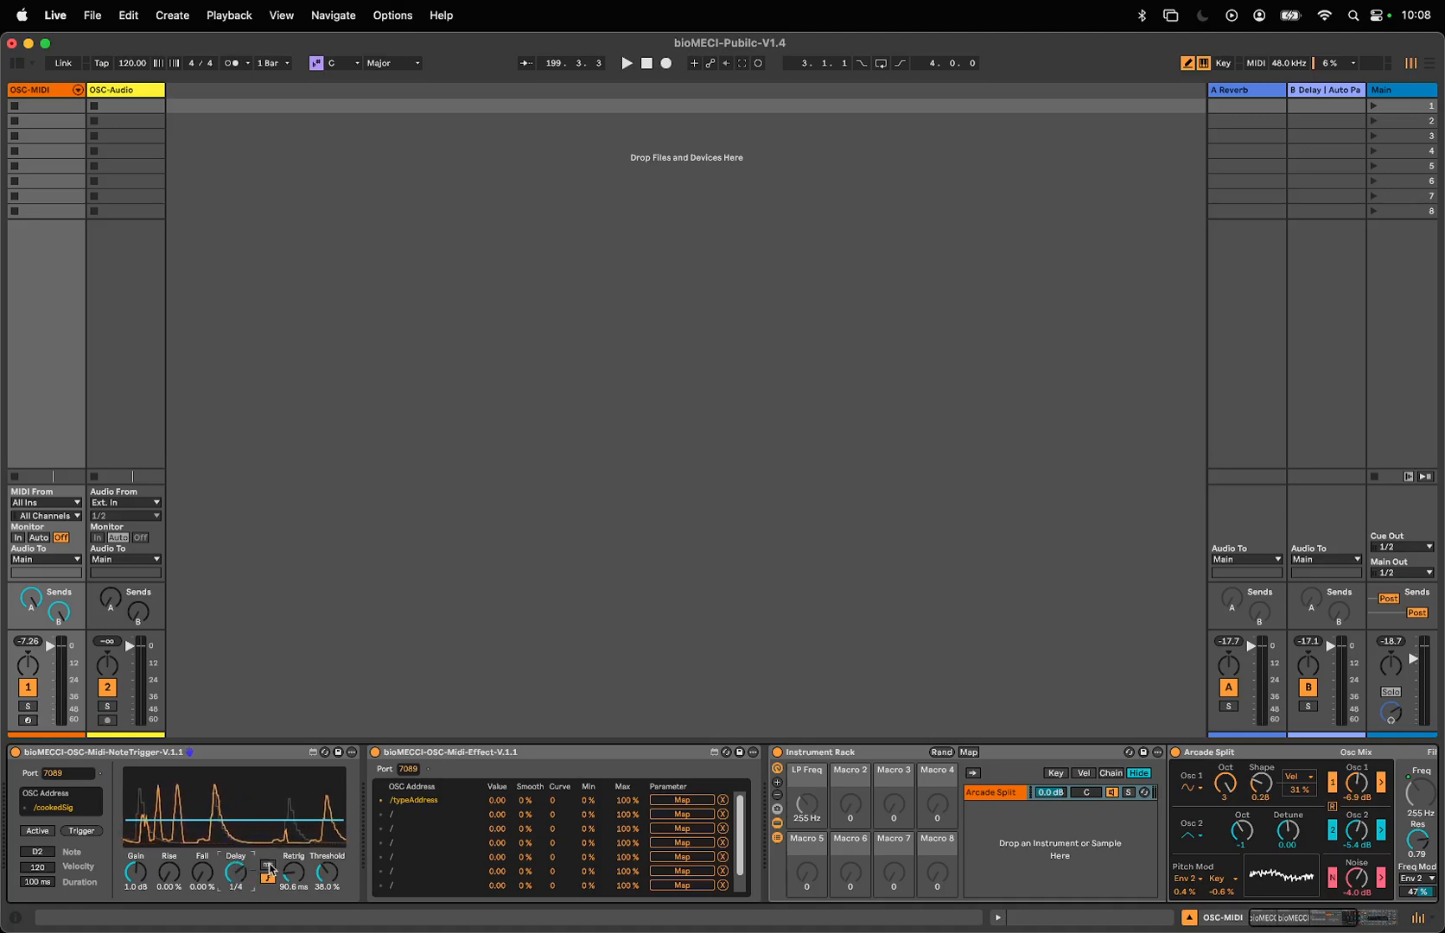
left_click(268, 878)
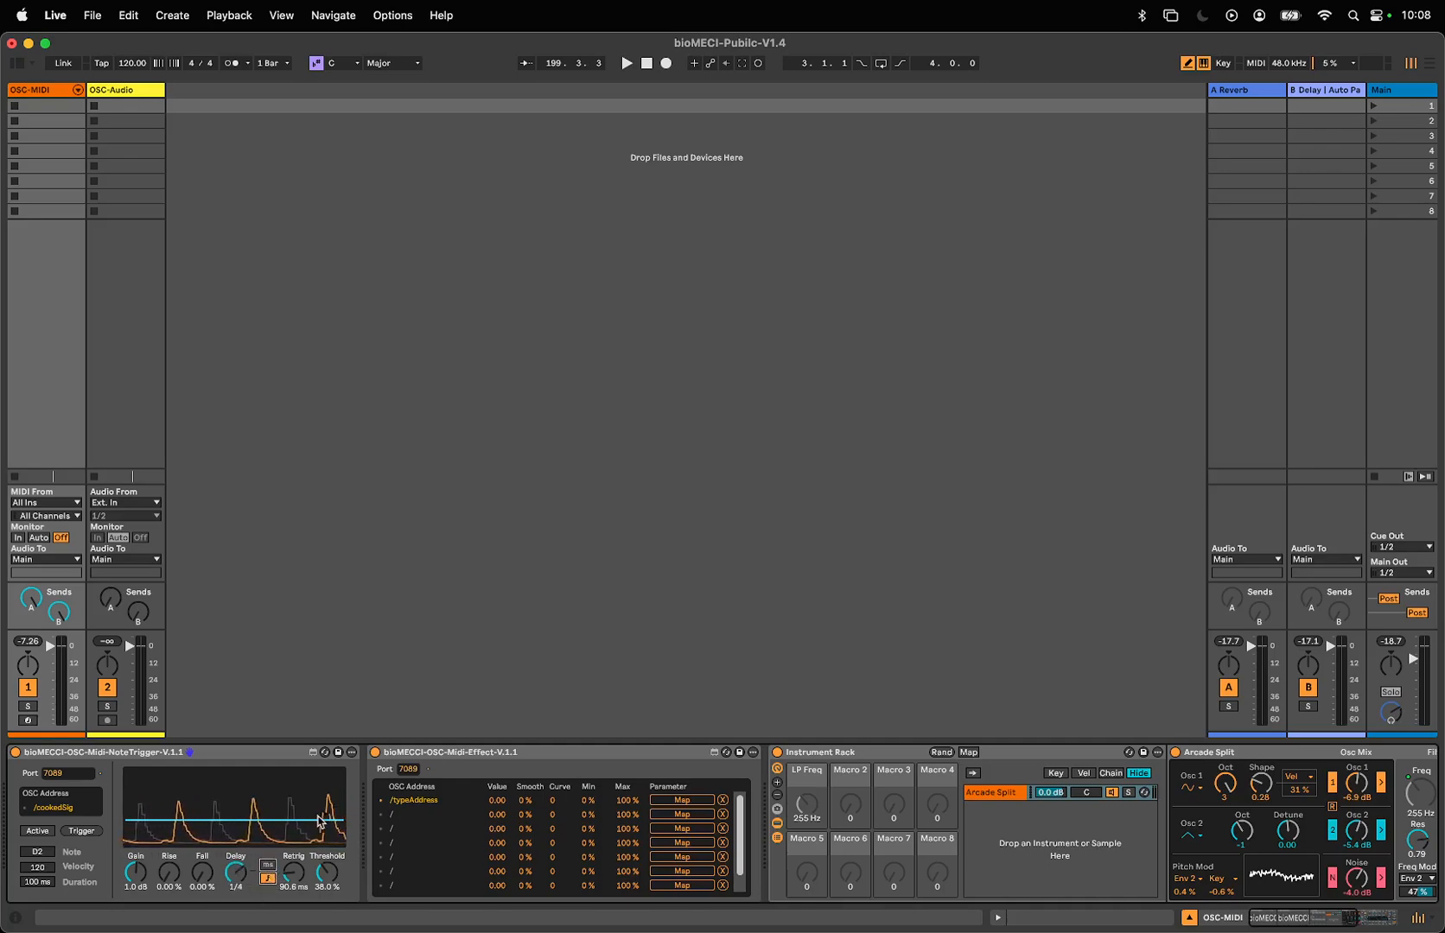
left_click_drag(243, 881, 203, 916)
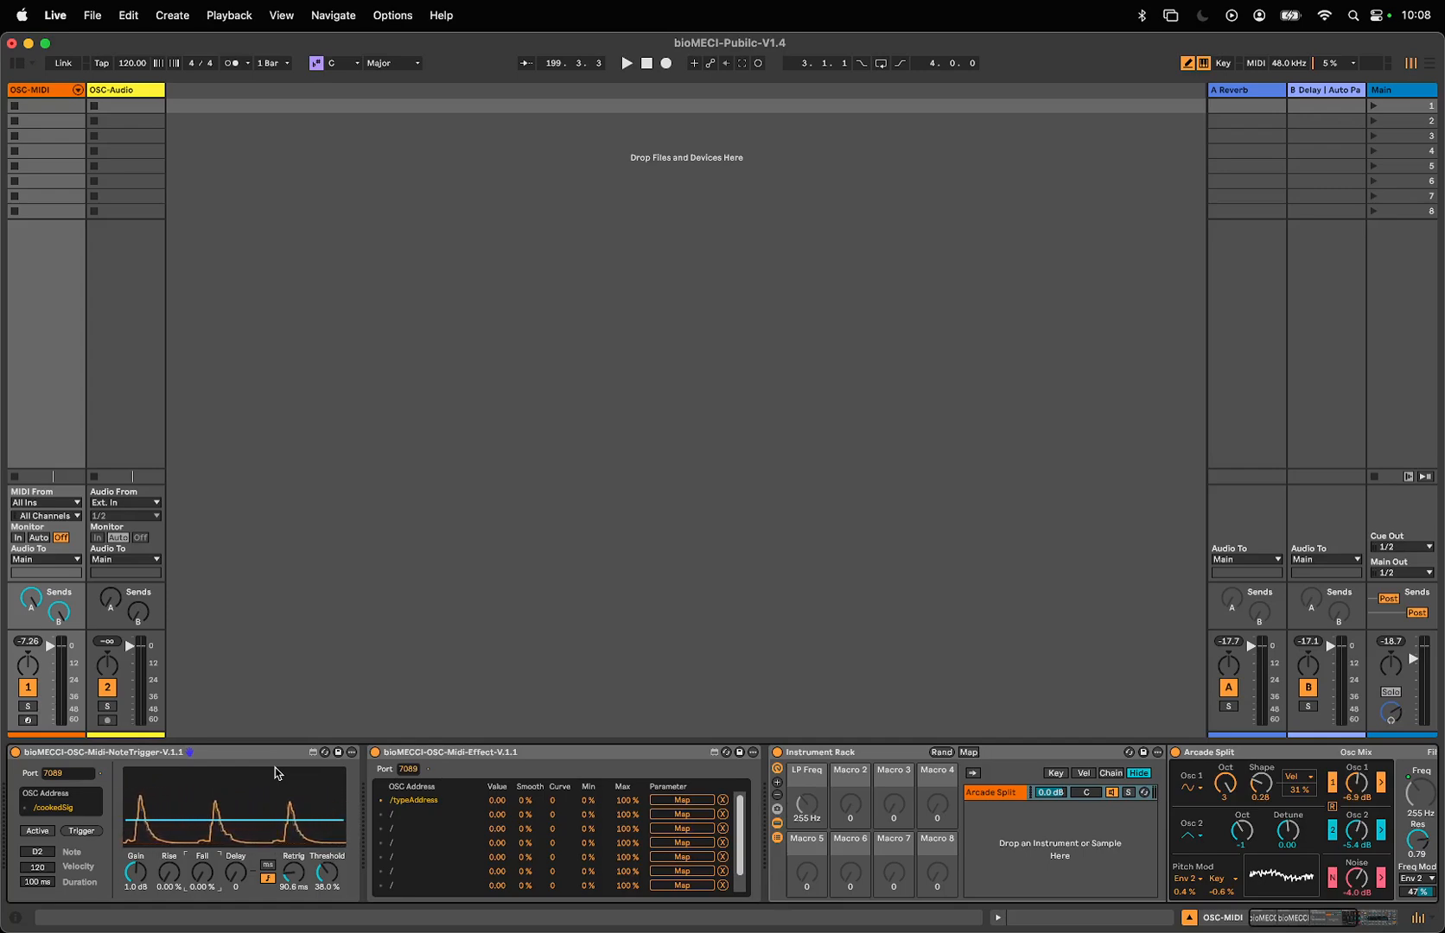
- Set the first OSC address in the OSC MIDI effect device to /HRV
left_click(529, 759)
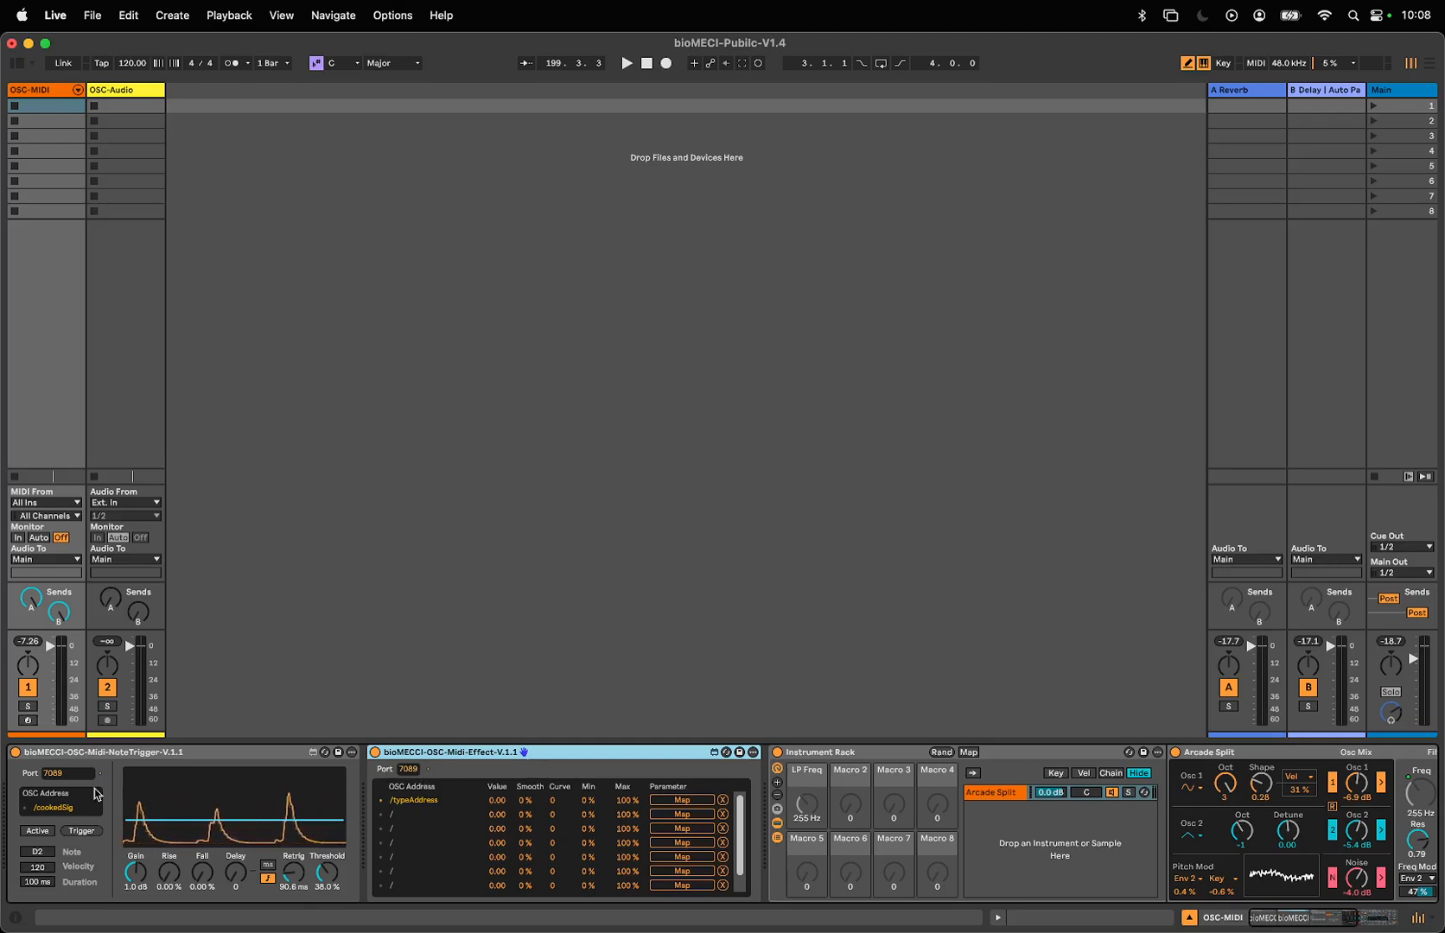
left_click(433, 798)
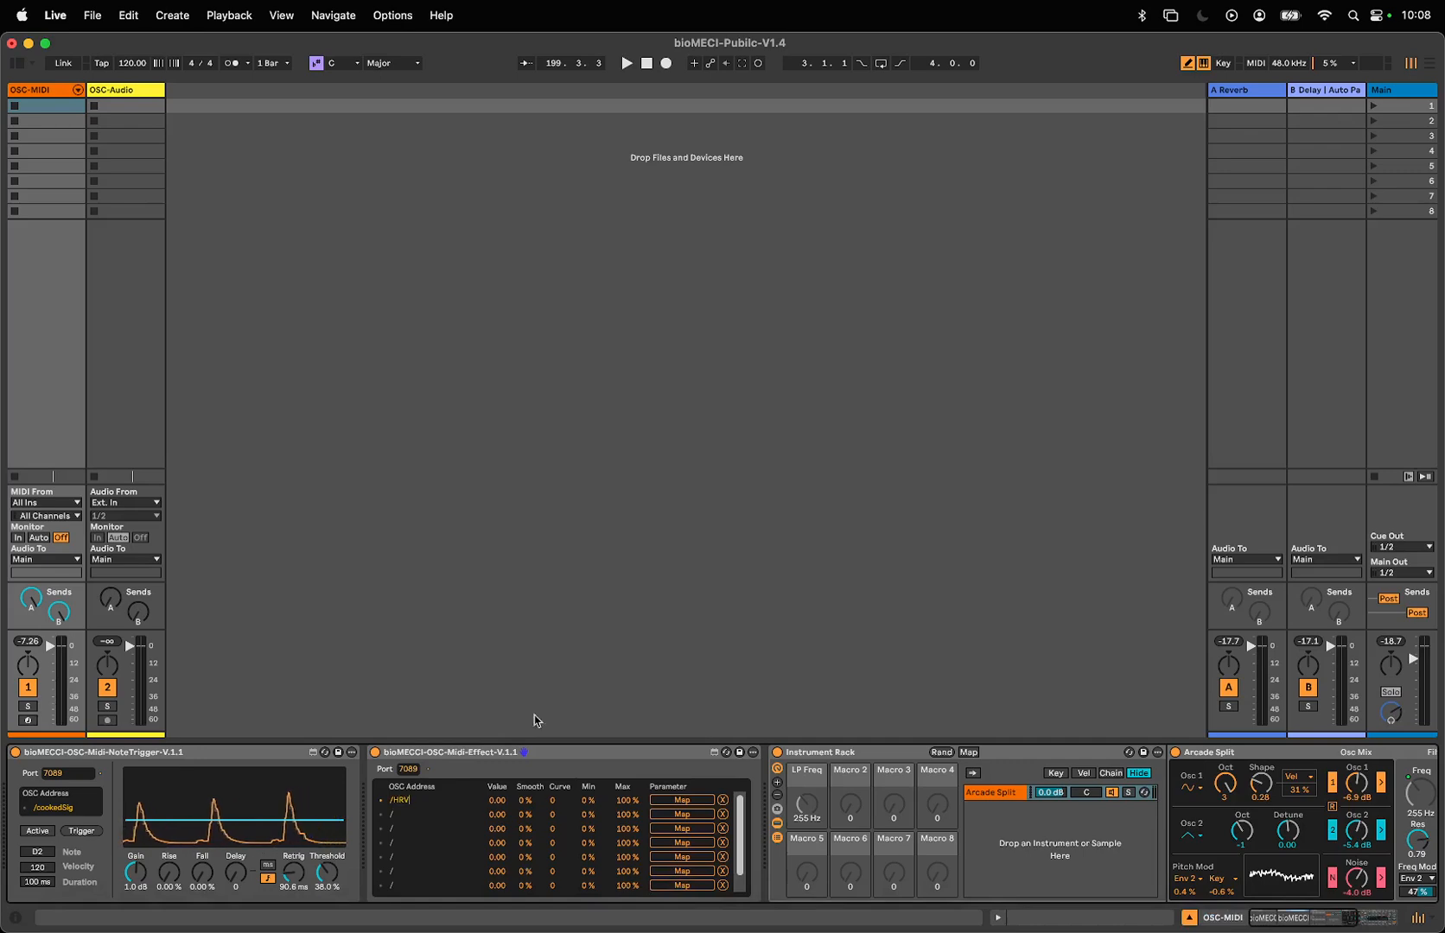
- Switch to Max, check the prepend addresses and udpsend port in the to-Ableton patch, and return to Ableton Live
mouse_move(189, 924)
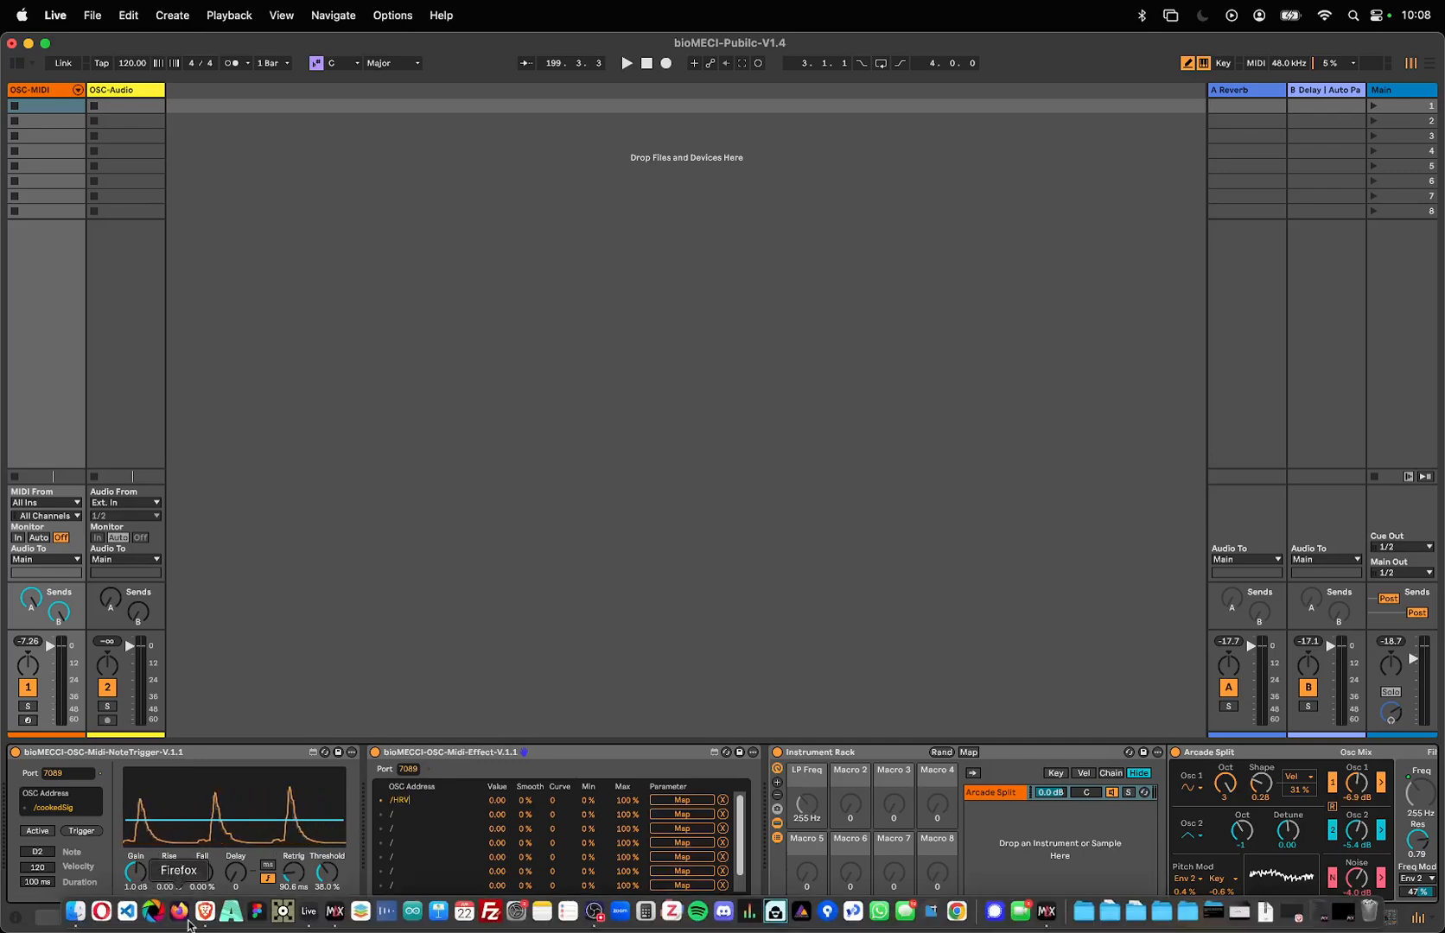
left_click(334, 915)
scroll(1019, 648, "right", 10)
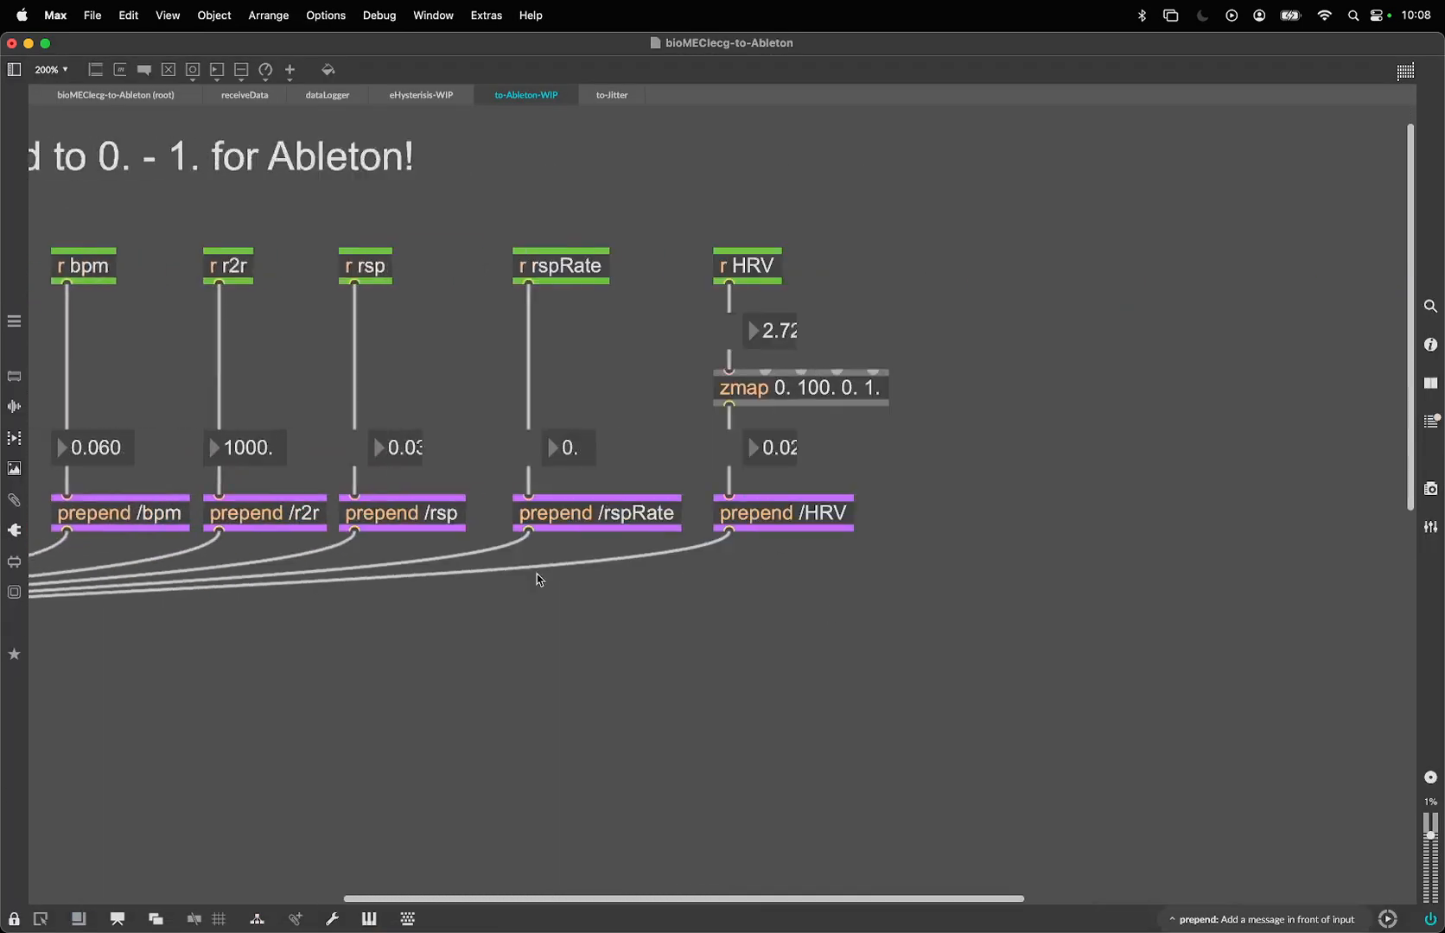
scroll(535, 581, "left", 2)
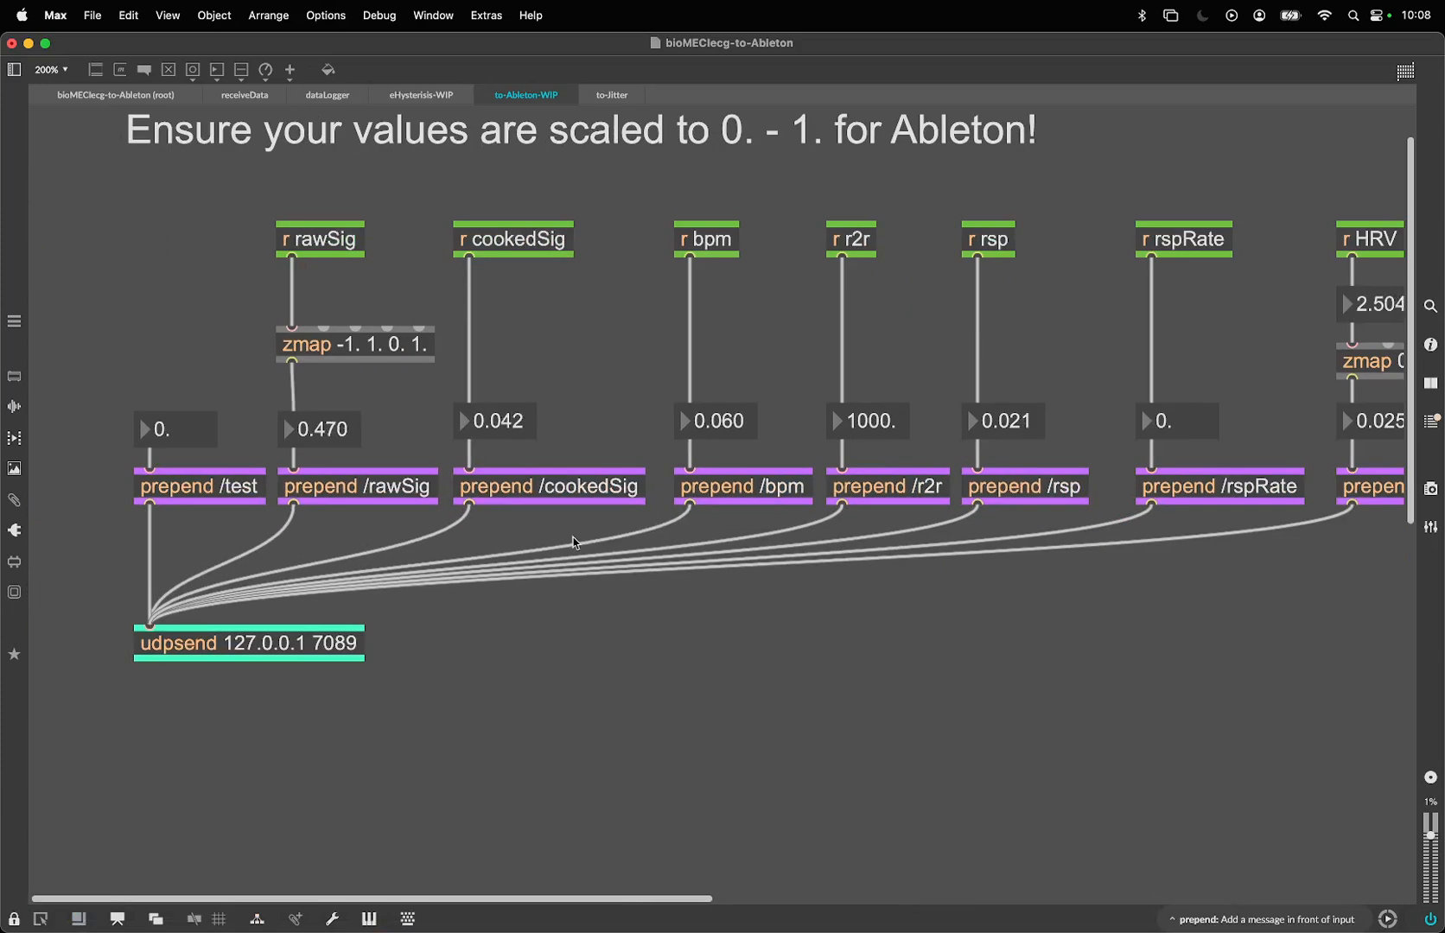
scroll(657, 579, "left", 10)
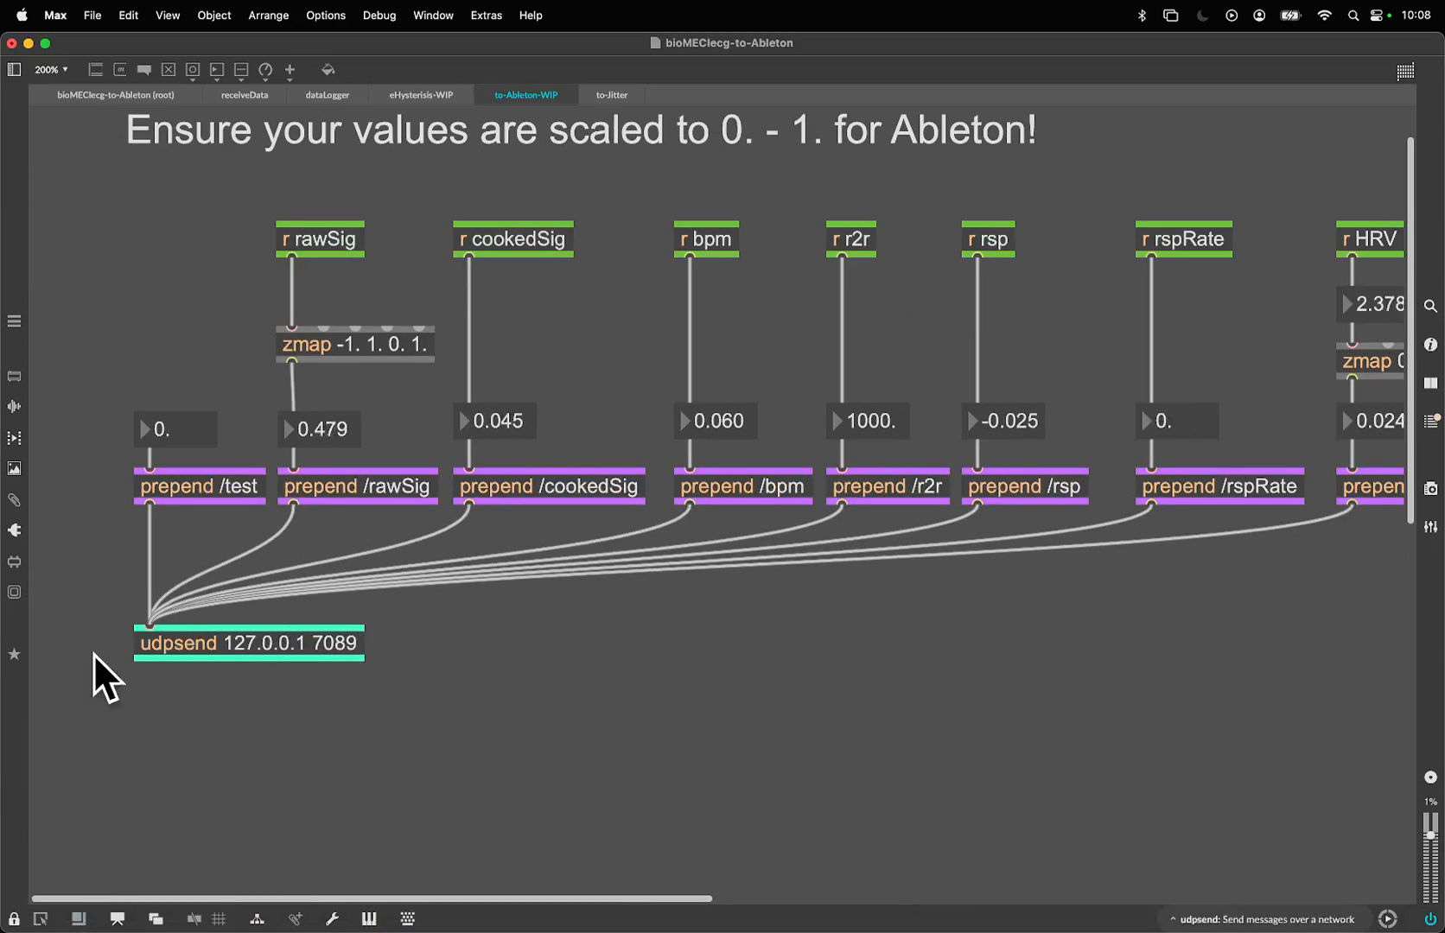
left_click(308, 914)
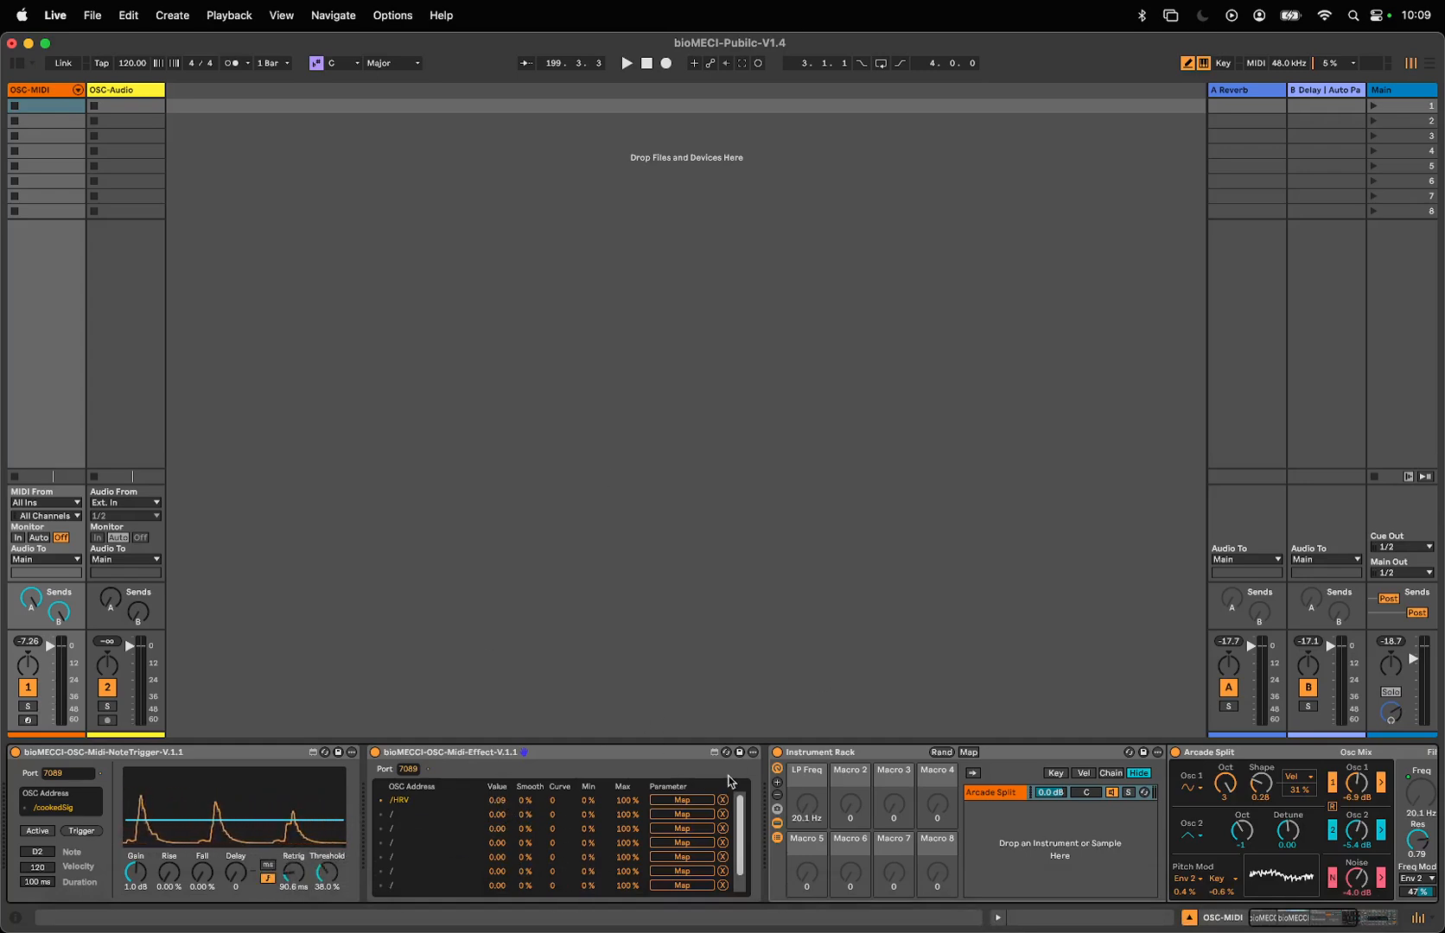
- Change the MIDI effect's first OSC address to /cookedSig, mapped to the Instrument Rack's LP Freq macro, and activate the note trigger
left_click(675, 802)
left_click(802, 821)
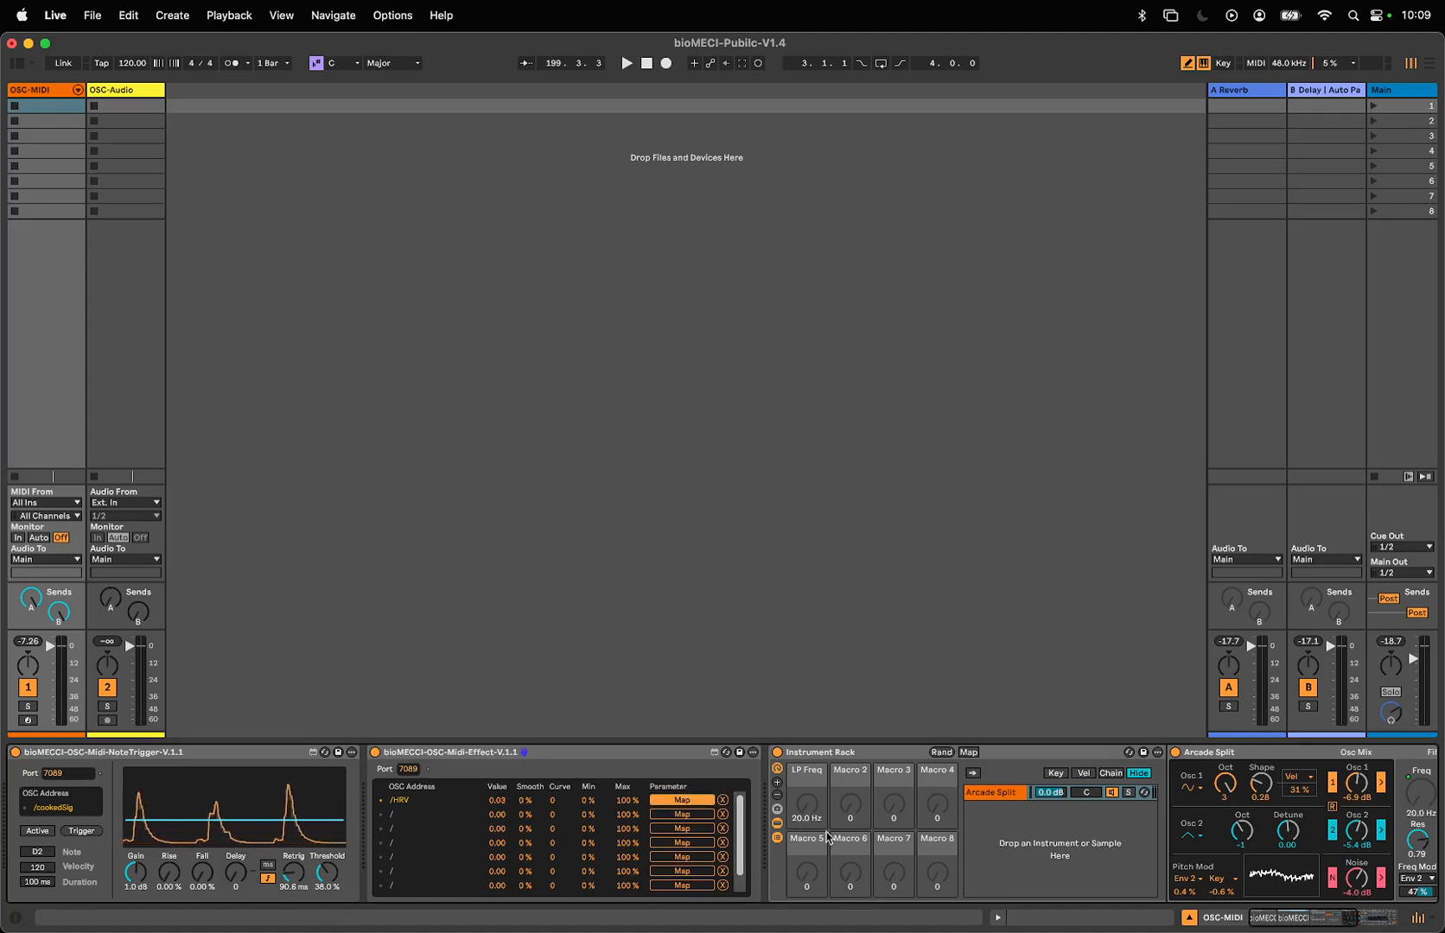
scroll(811, 811, "right", 1)
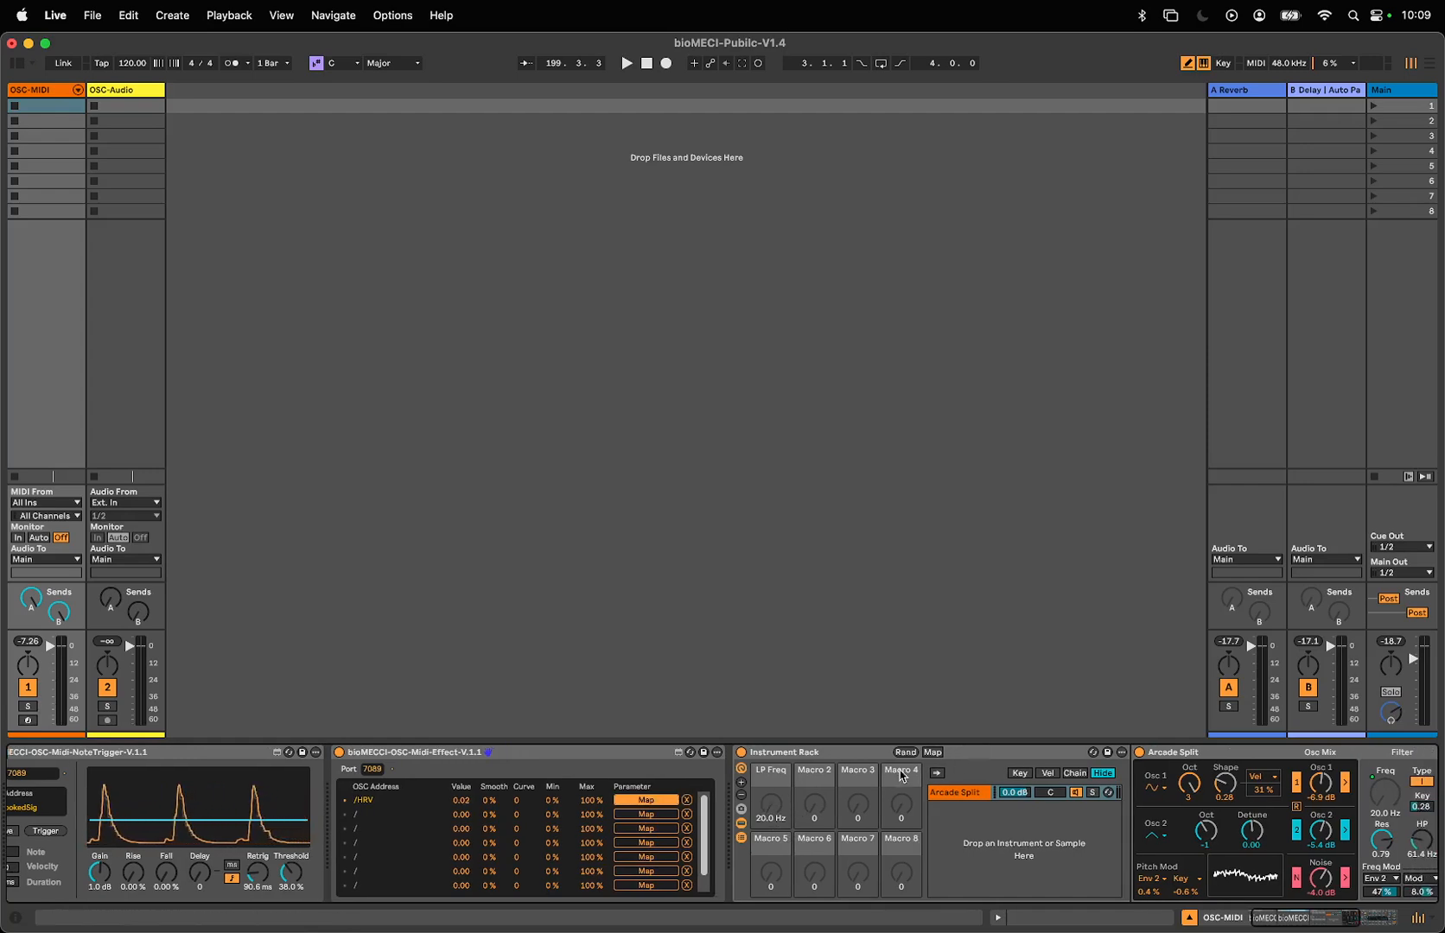
scroll(778, 785, "right", 2)
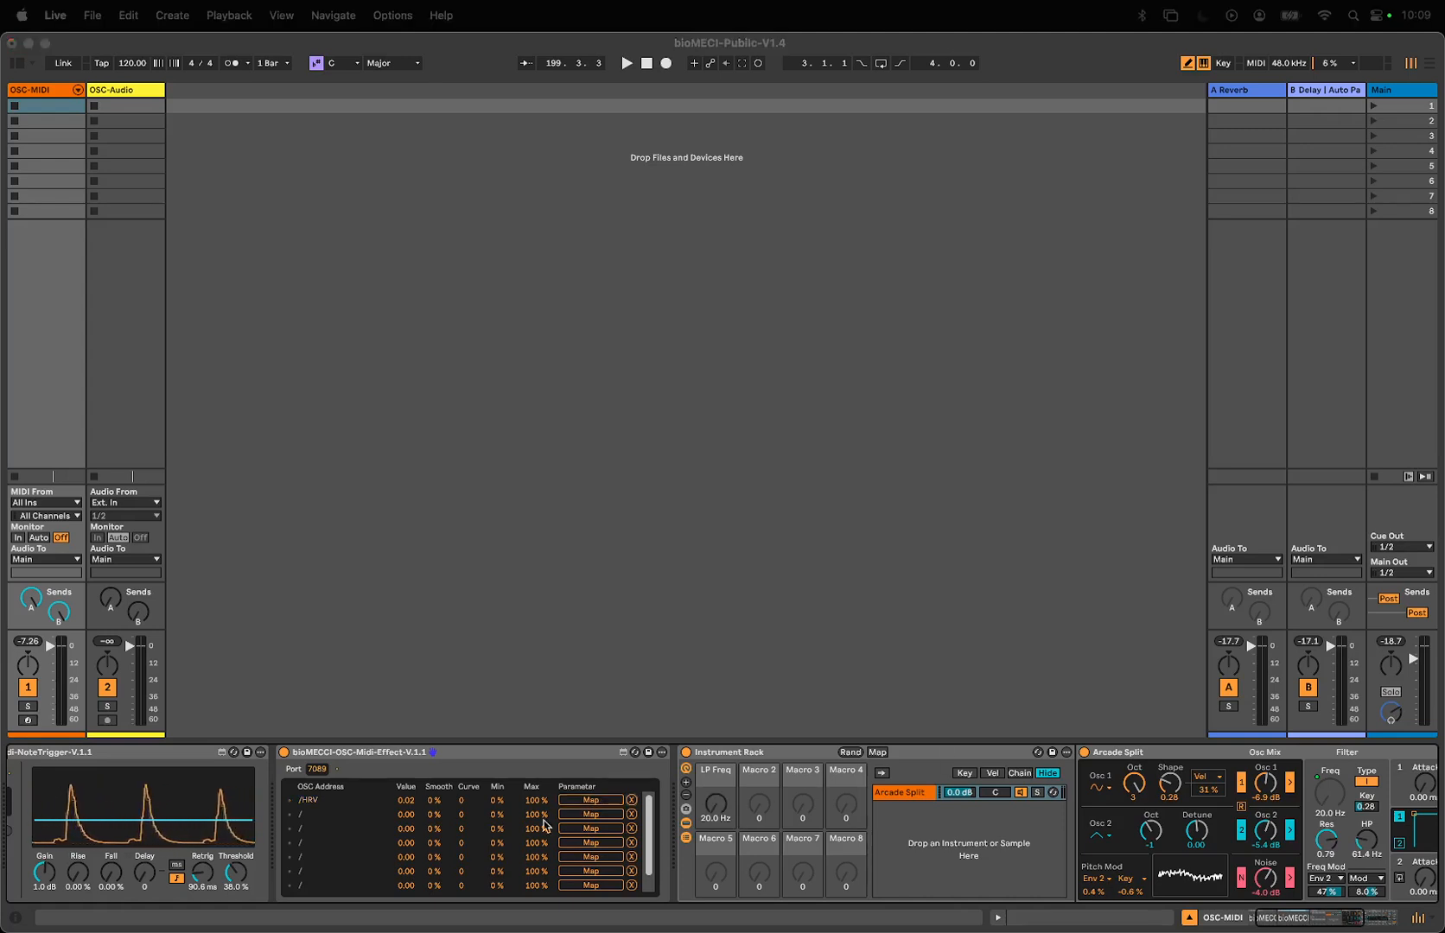
left_click(575, 802)
left_click(716, 806)
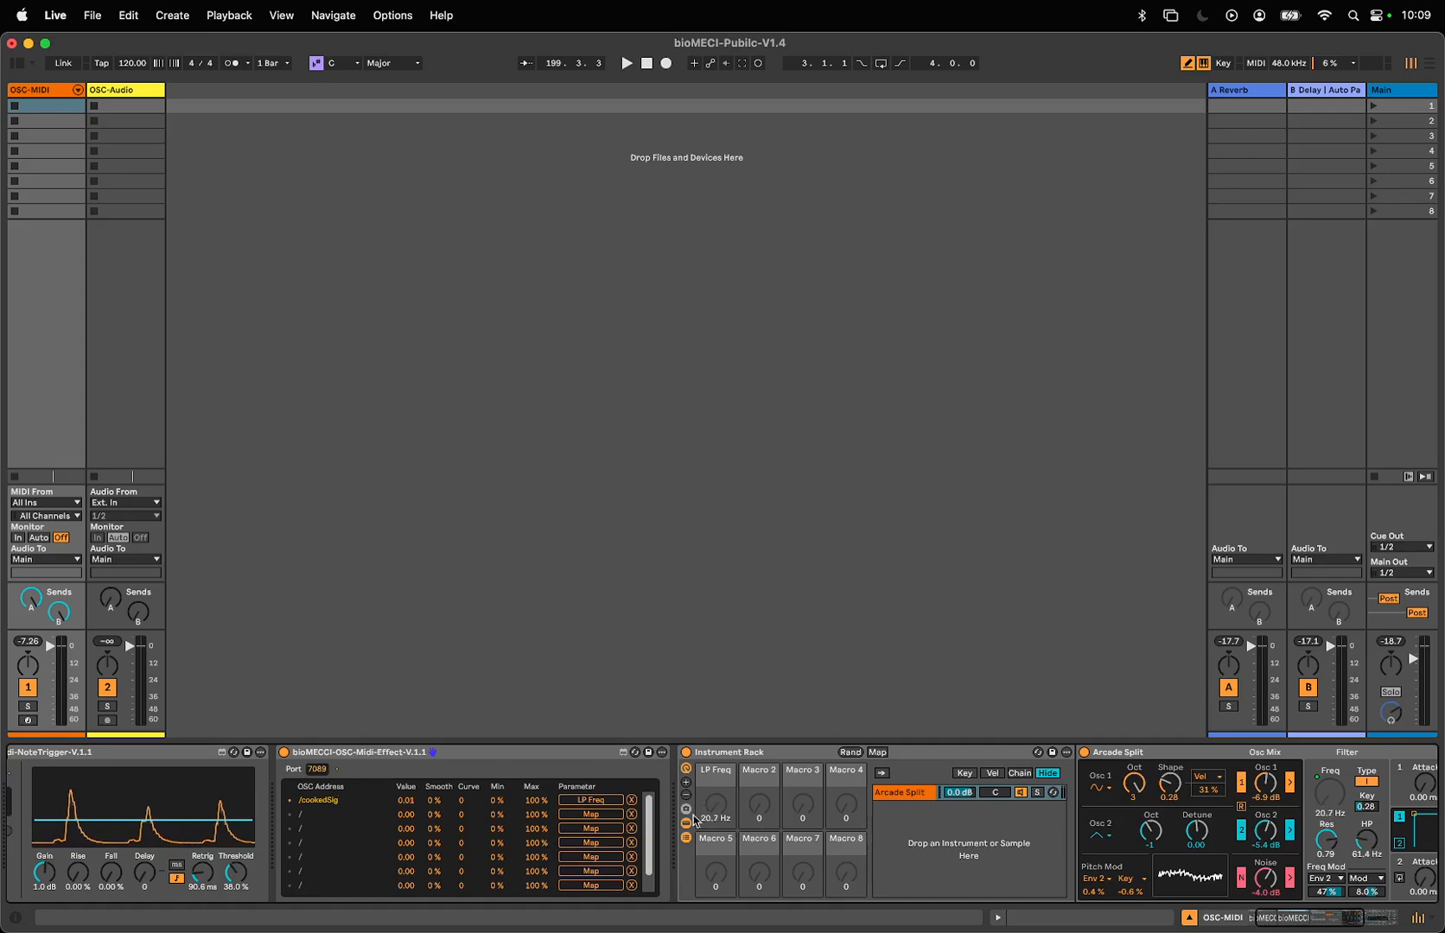
scroll(241, 805, "left", 2)
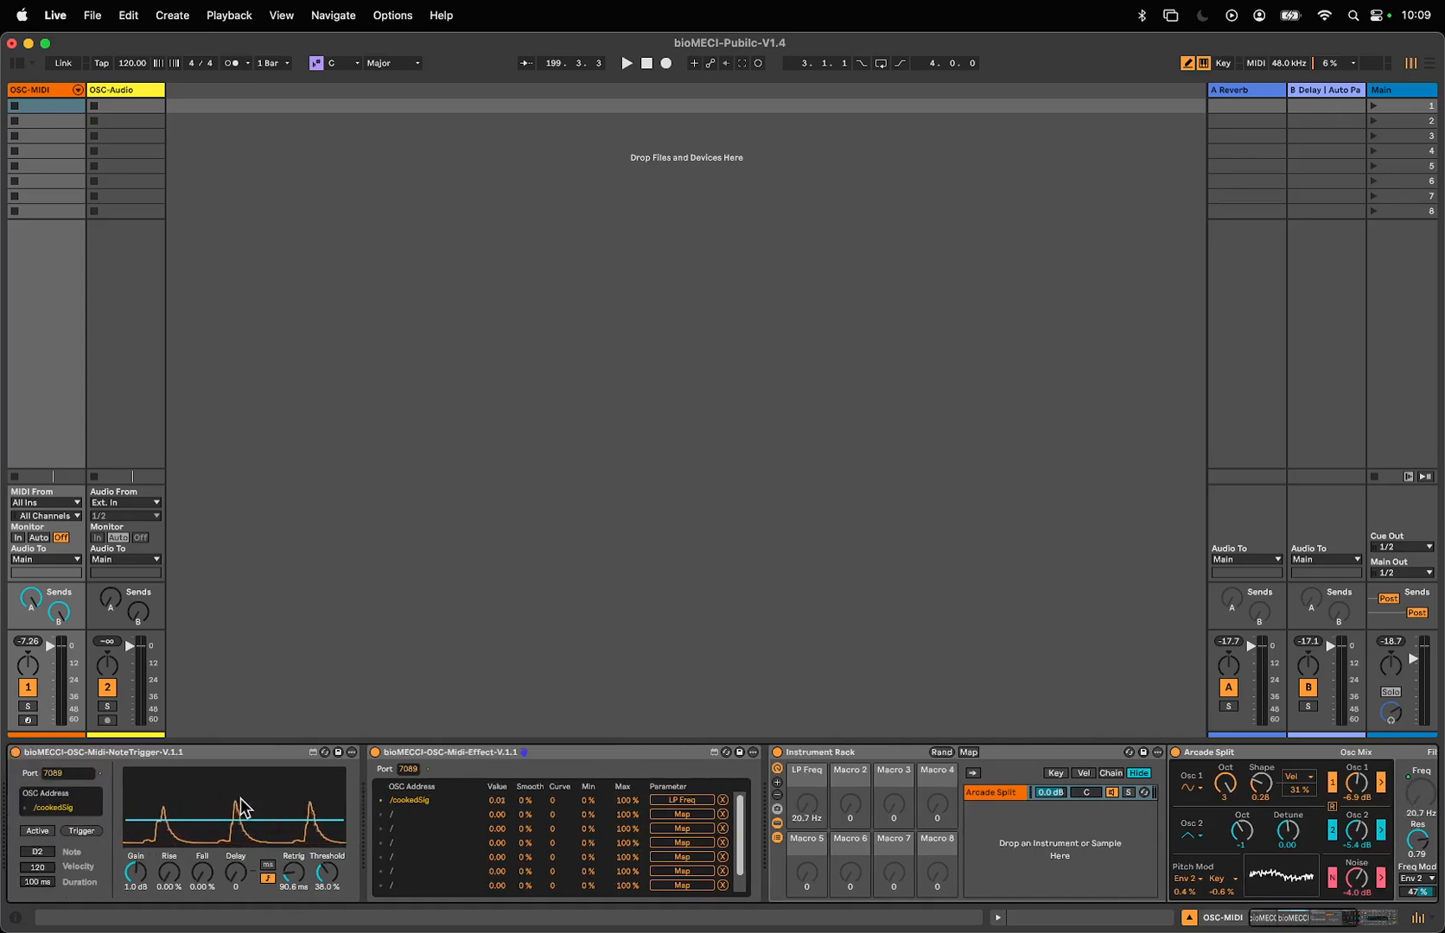
left_click(32, 831)
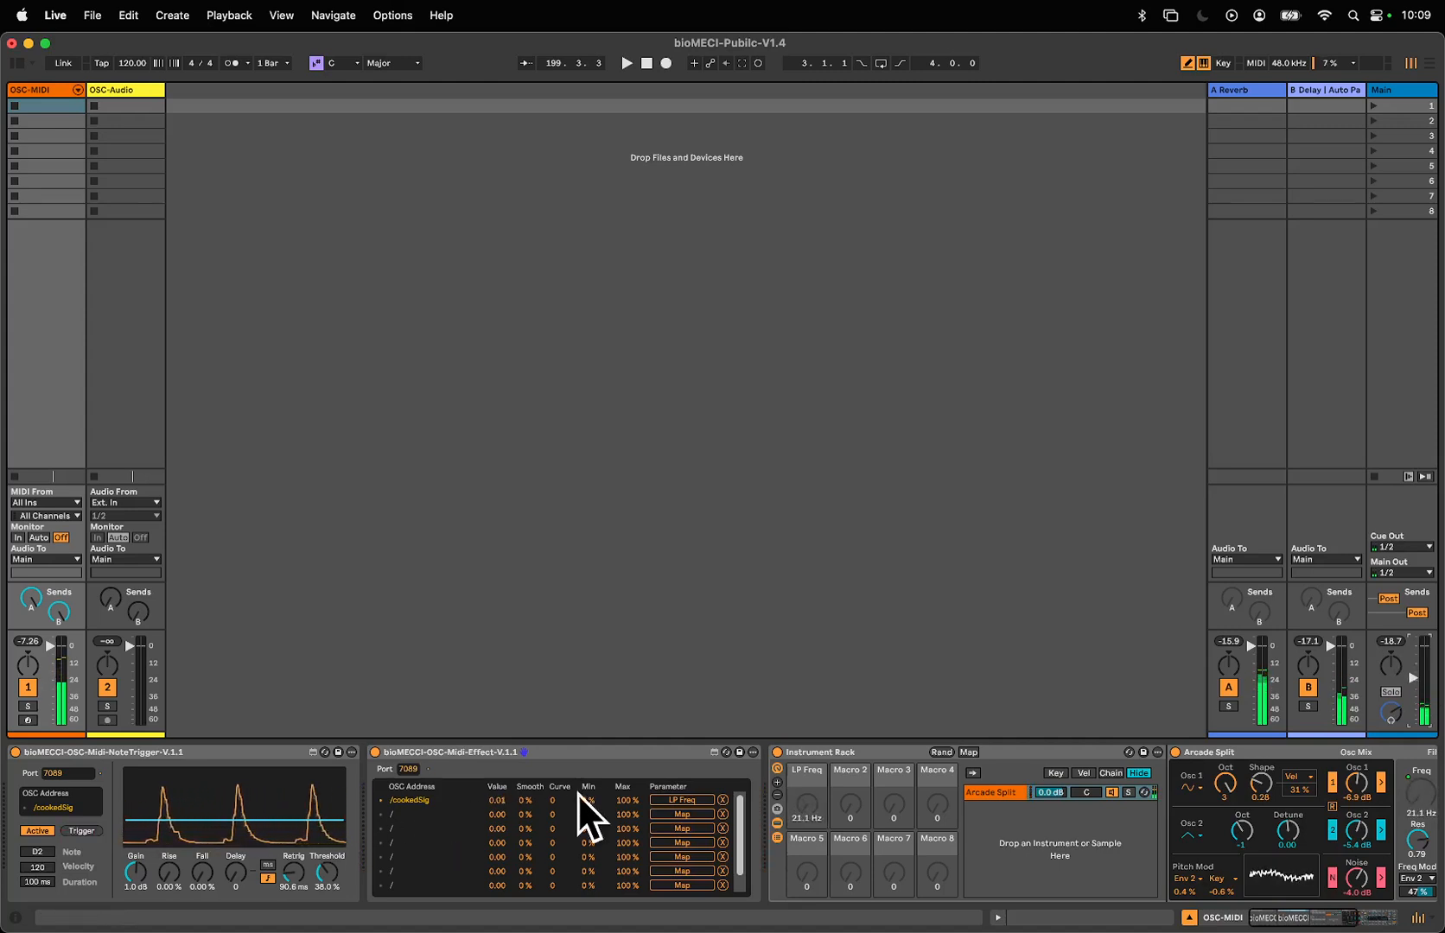
- Try 63% smoothing on the /cookedSig mapping with the main volume raised, then return smoothing to 0% and lower the volume
left_click_drag(525, 800, 525, 744)
left_click_drag(525, 800, 526, 815)
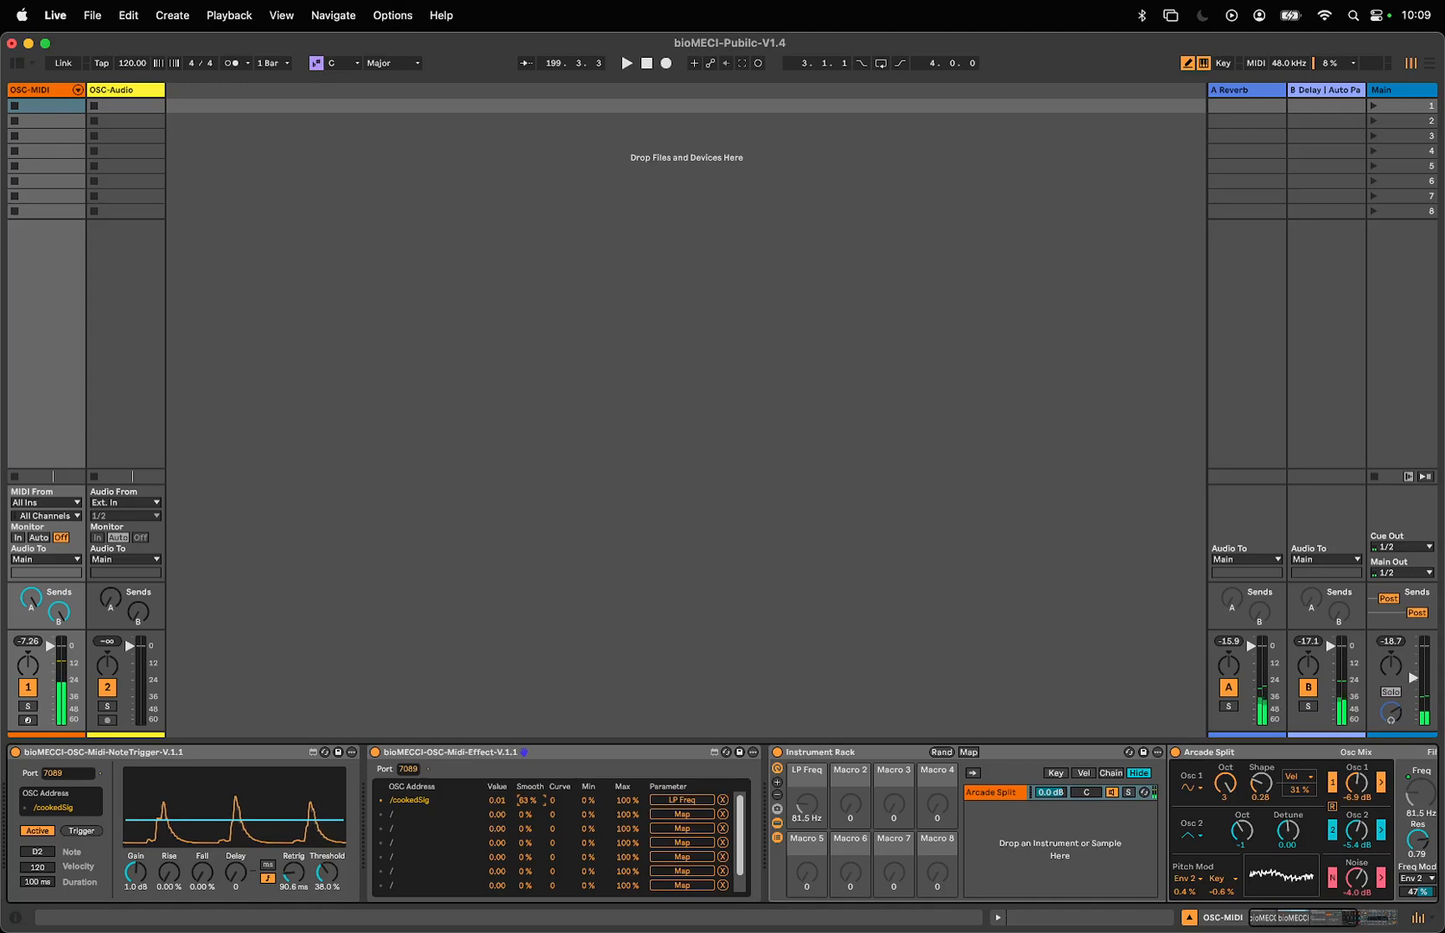
left_click_drag(1417, 683, 1417, 656)
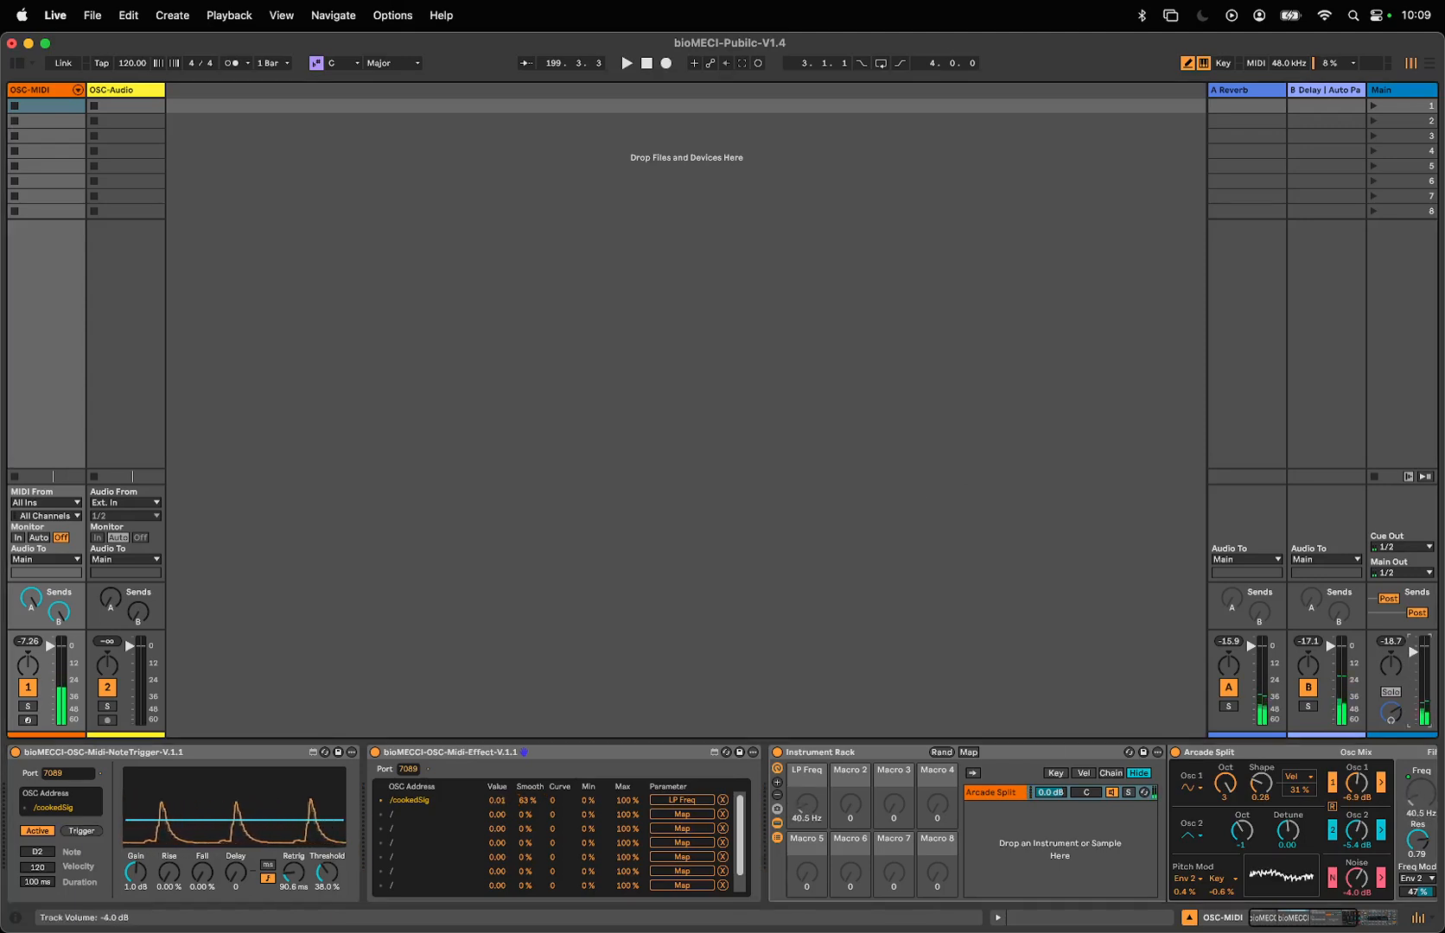
left_click_drag(535, 806, 534, 818)
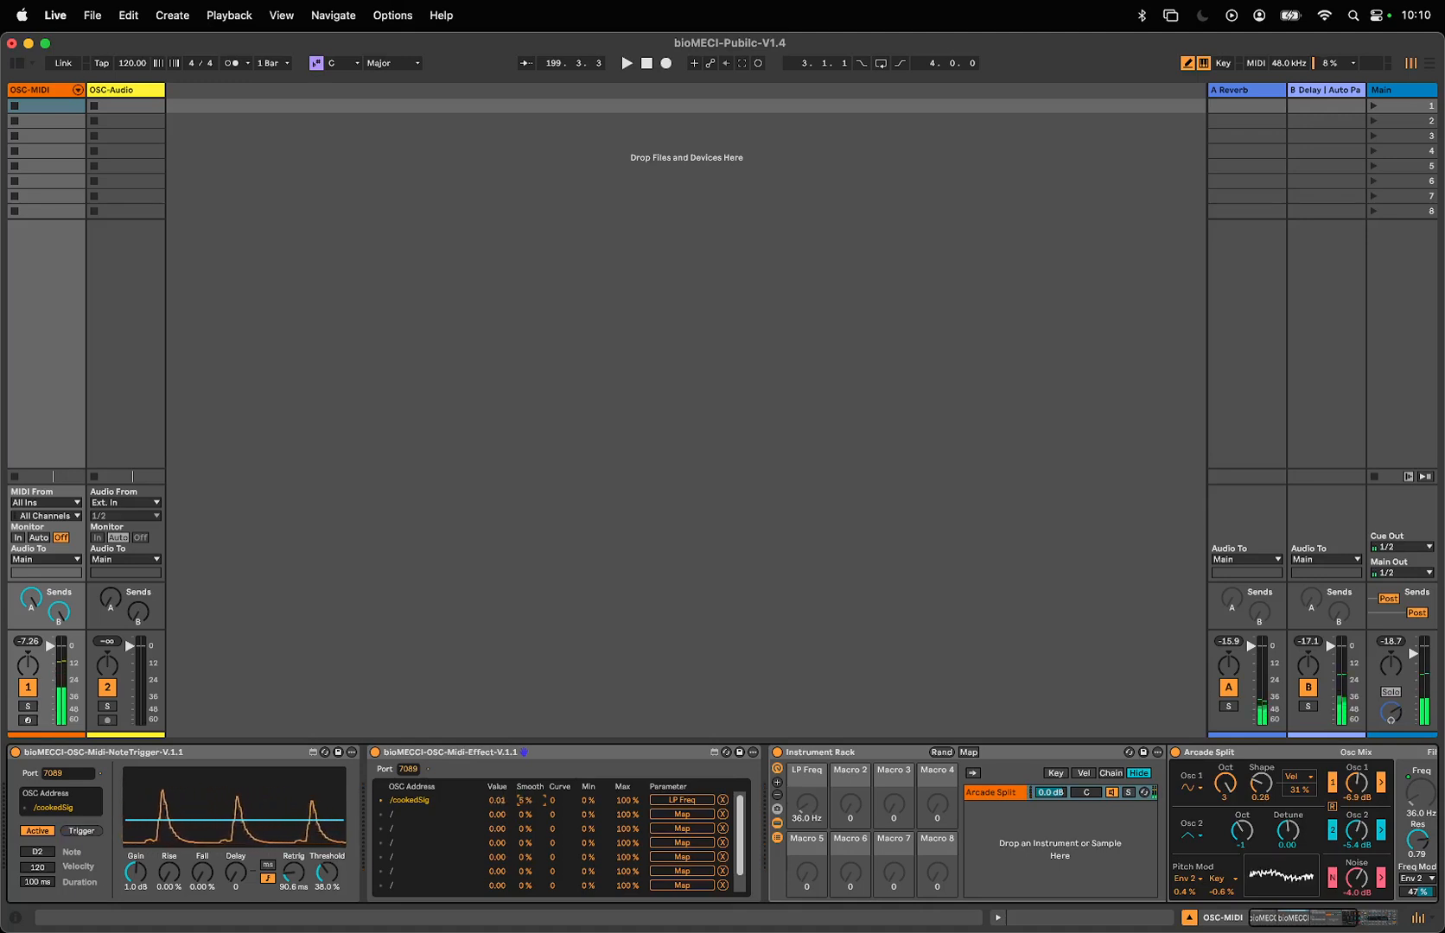
left_click_drag(534, 805, 534, 810)
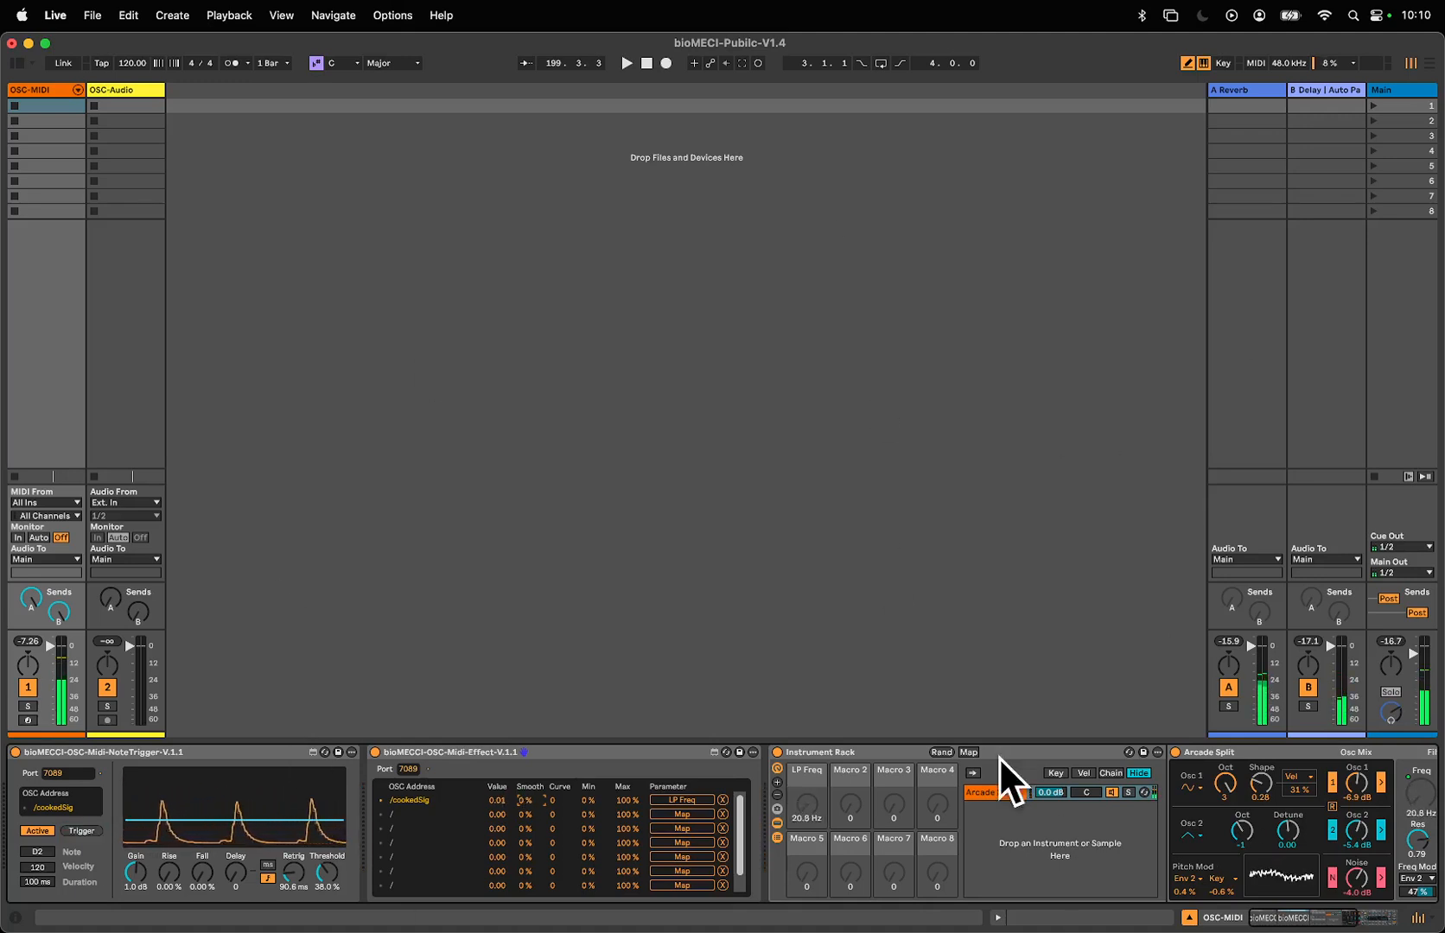
left_click_drag(1414, 655, 1415, 673)
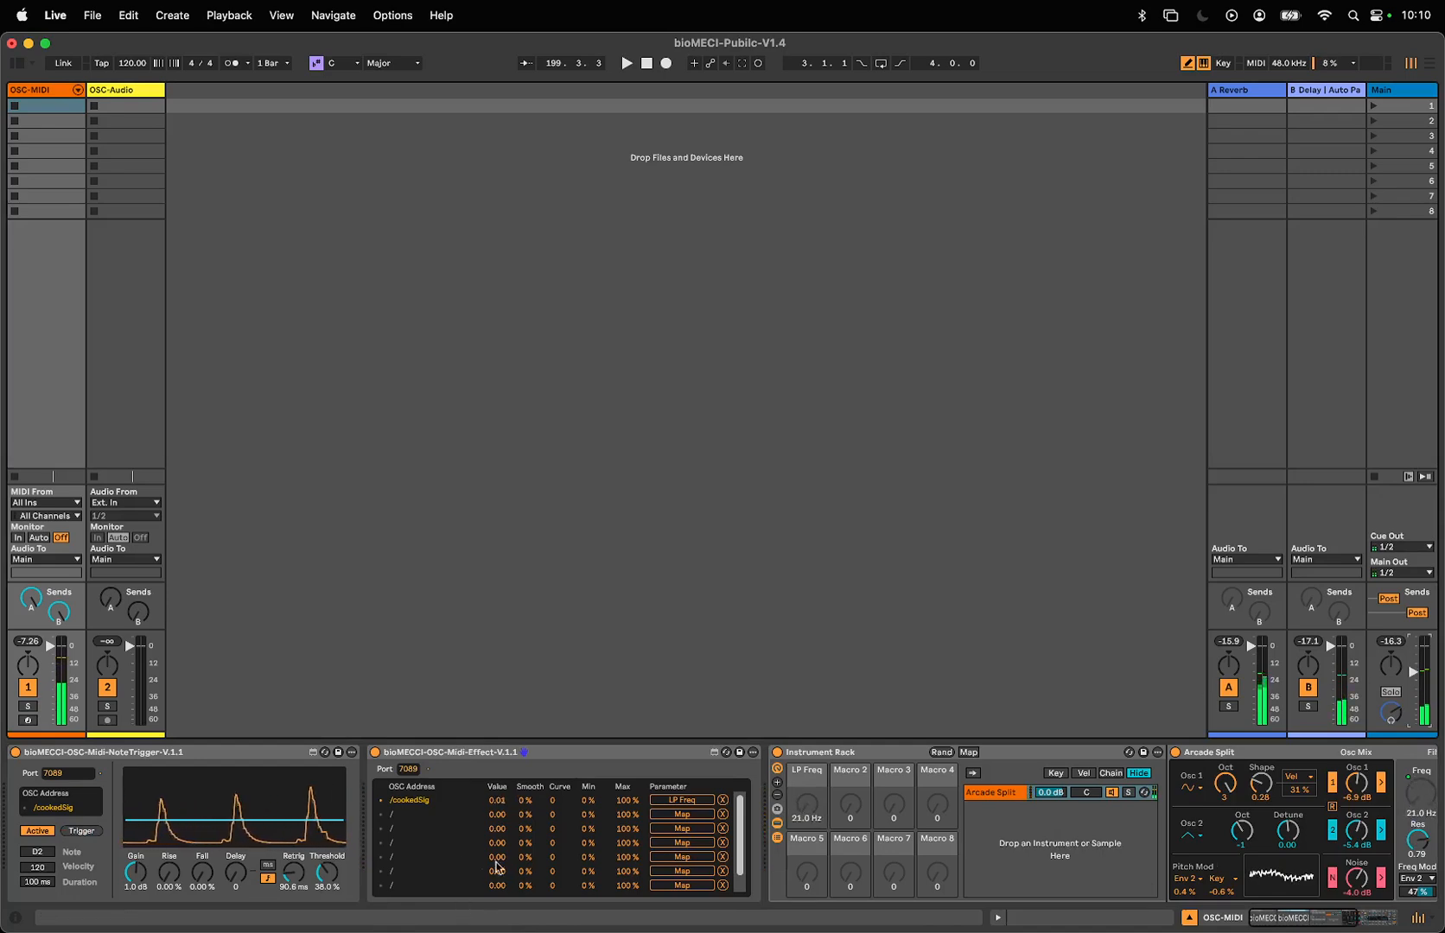
- Limit the /cookedSig mapping's range to a 31% minimum and a 71% maximum
left_click(585, 804)
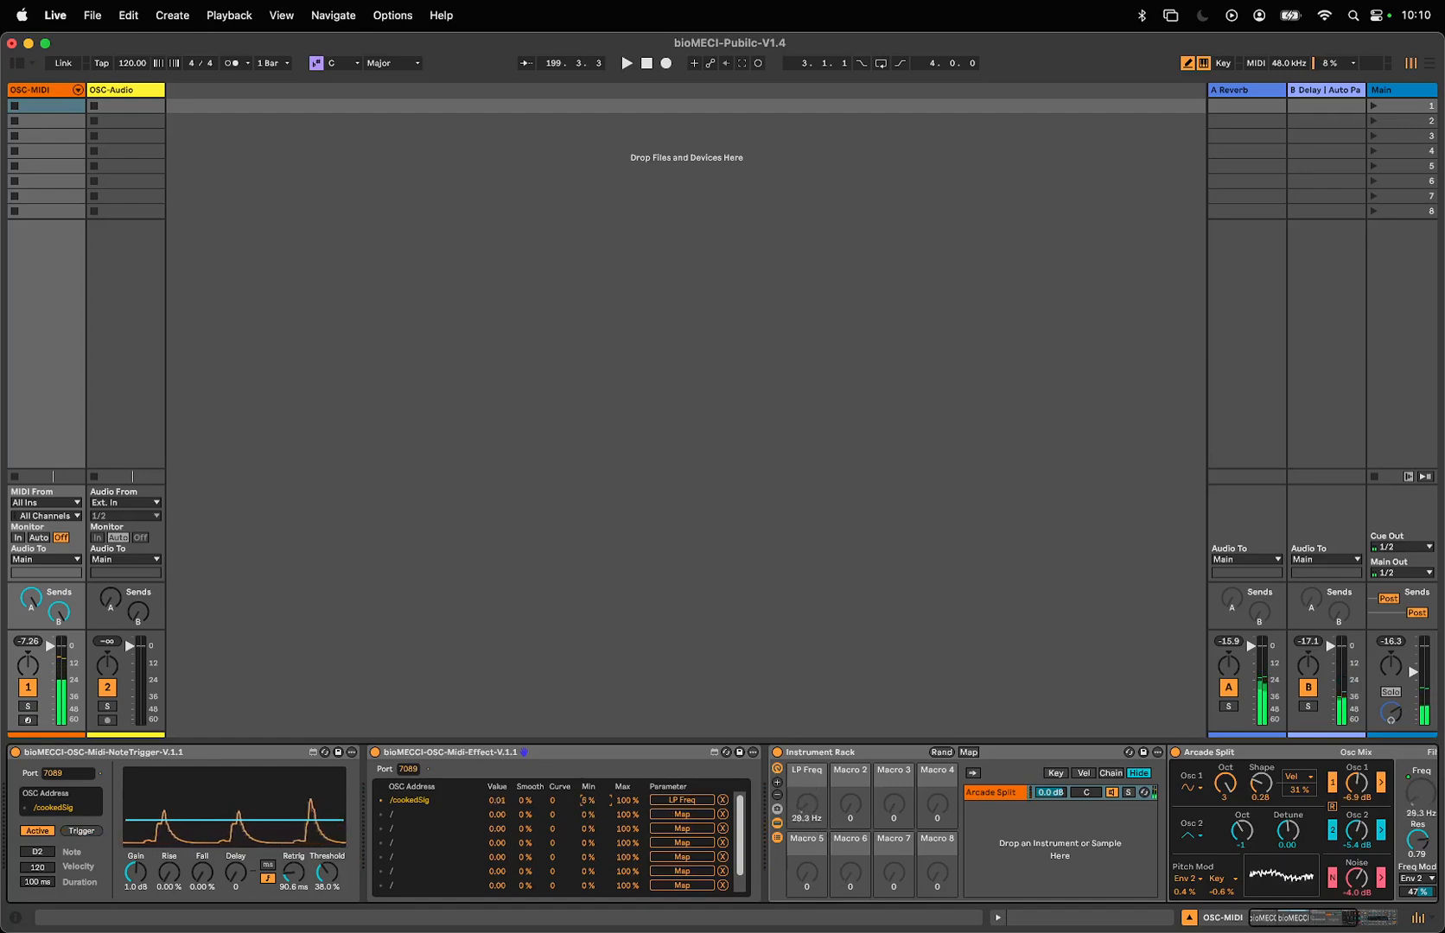
left_click_drag(586, 800, 586, 778)
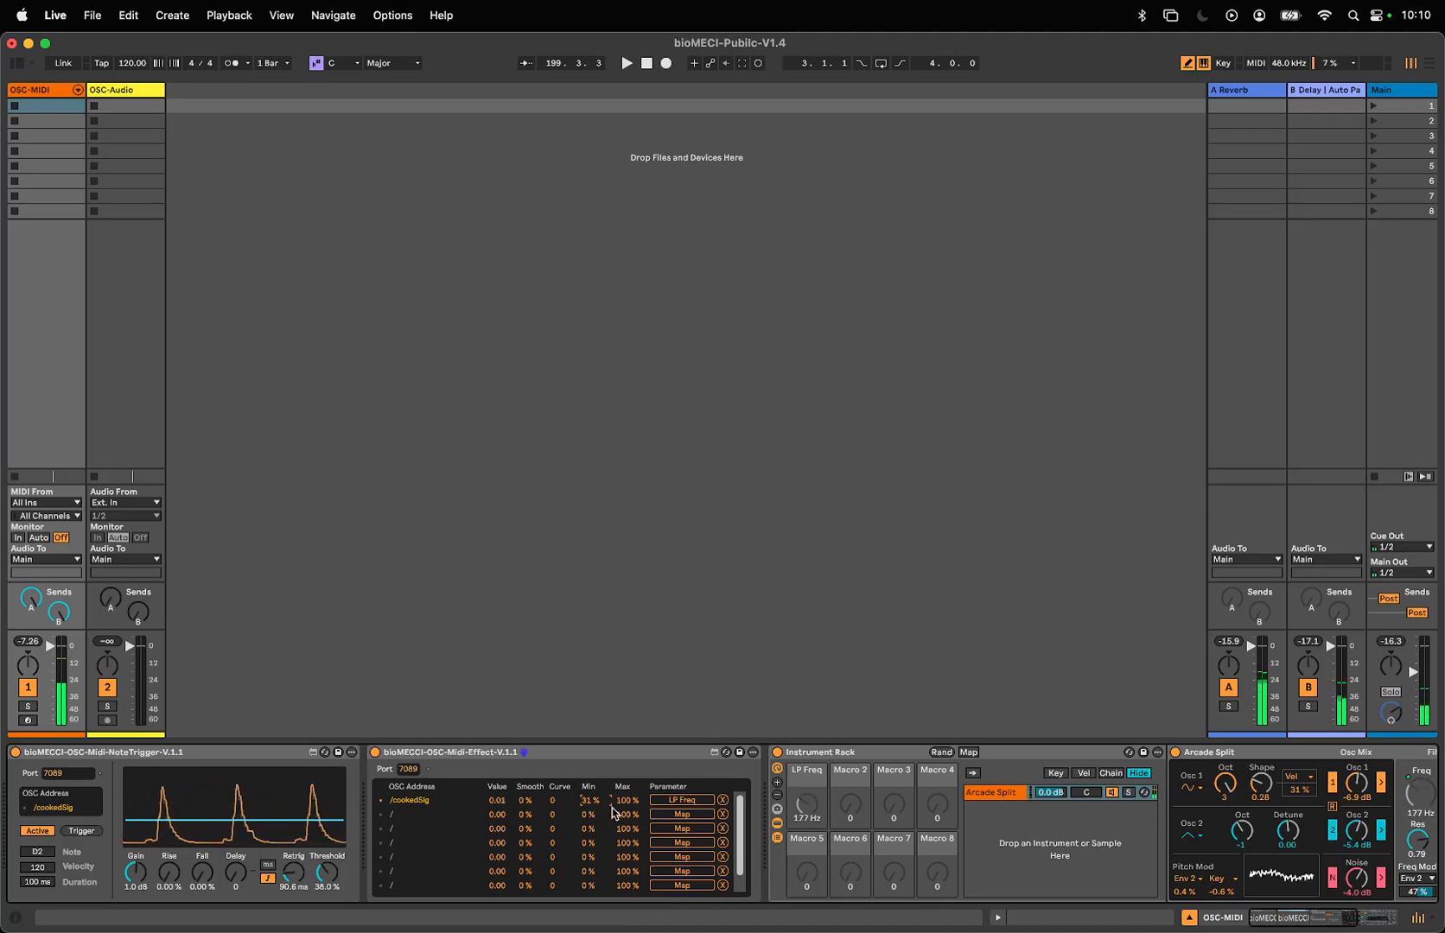
left_click_drag(622, 800, 622, 816)
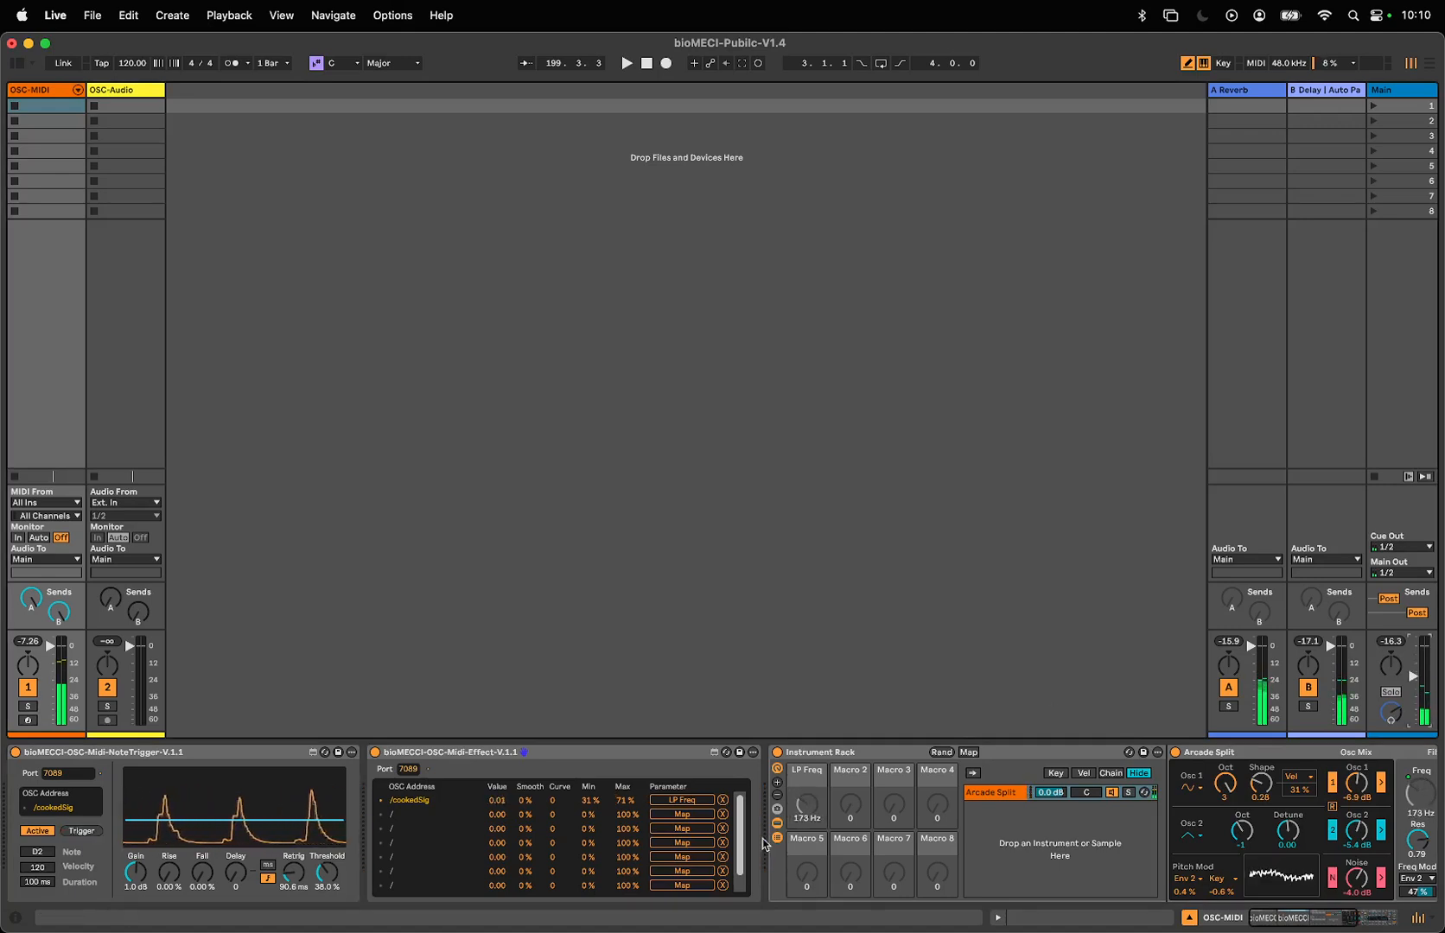
- Set the /cookedSig mapping's curve to 100 and its smoothing to 9%
left_click_drag(554, 794, 554, 825)
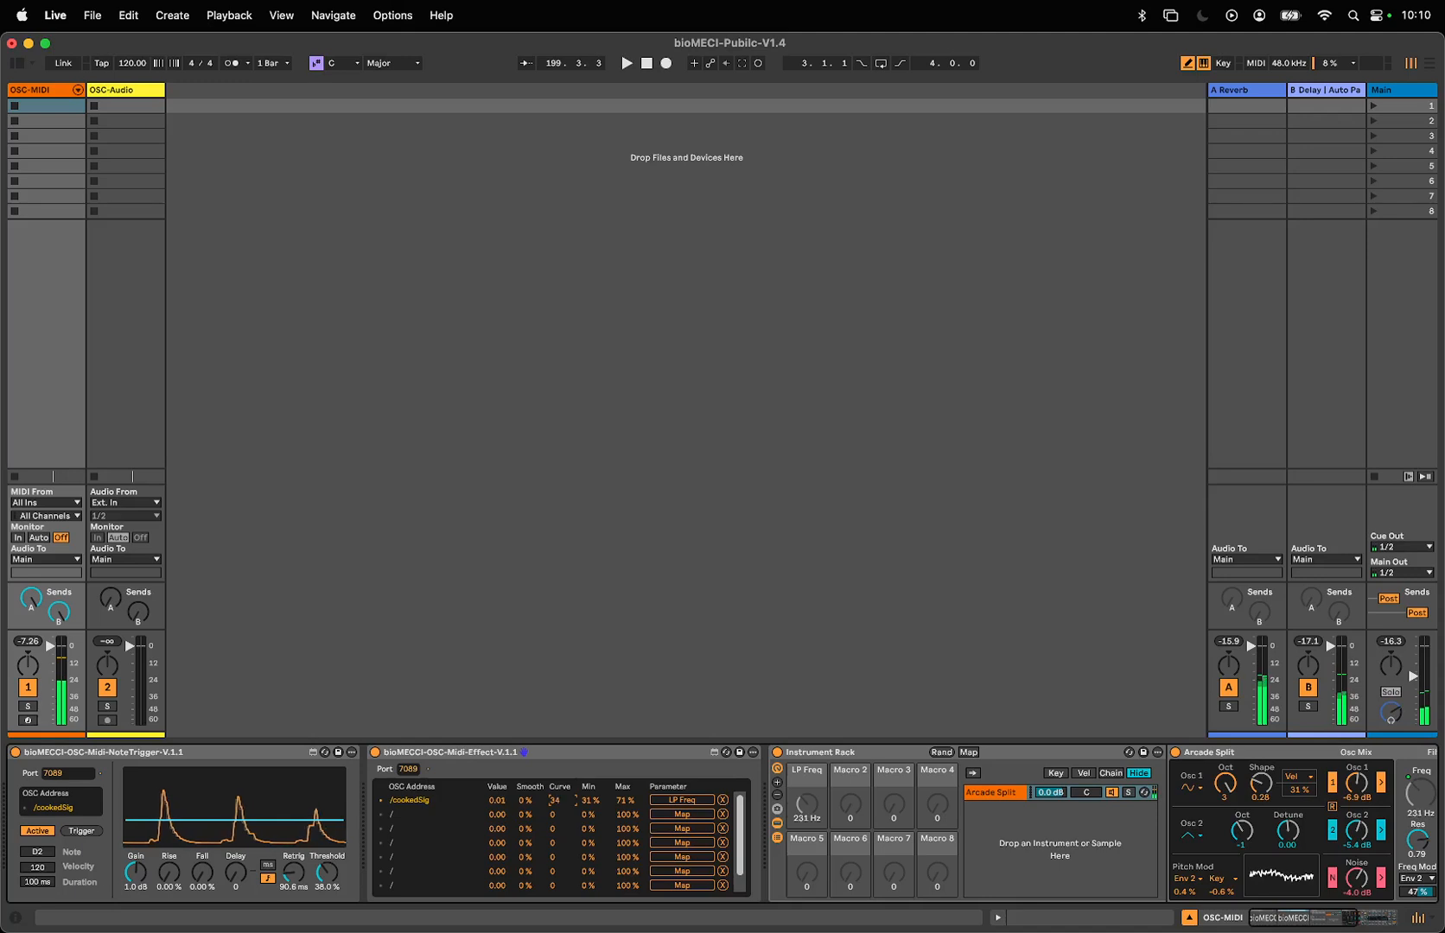
left_click_drag(560, 800, 560, 795)
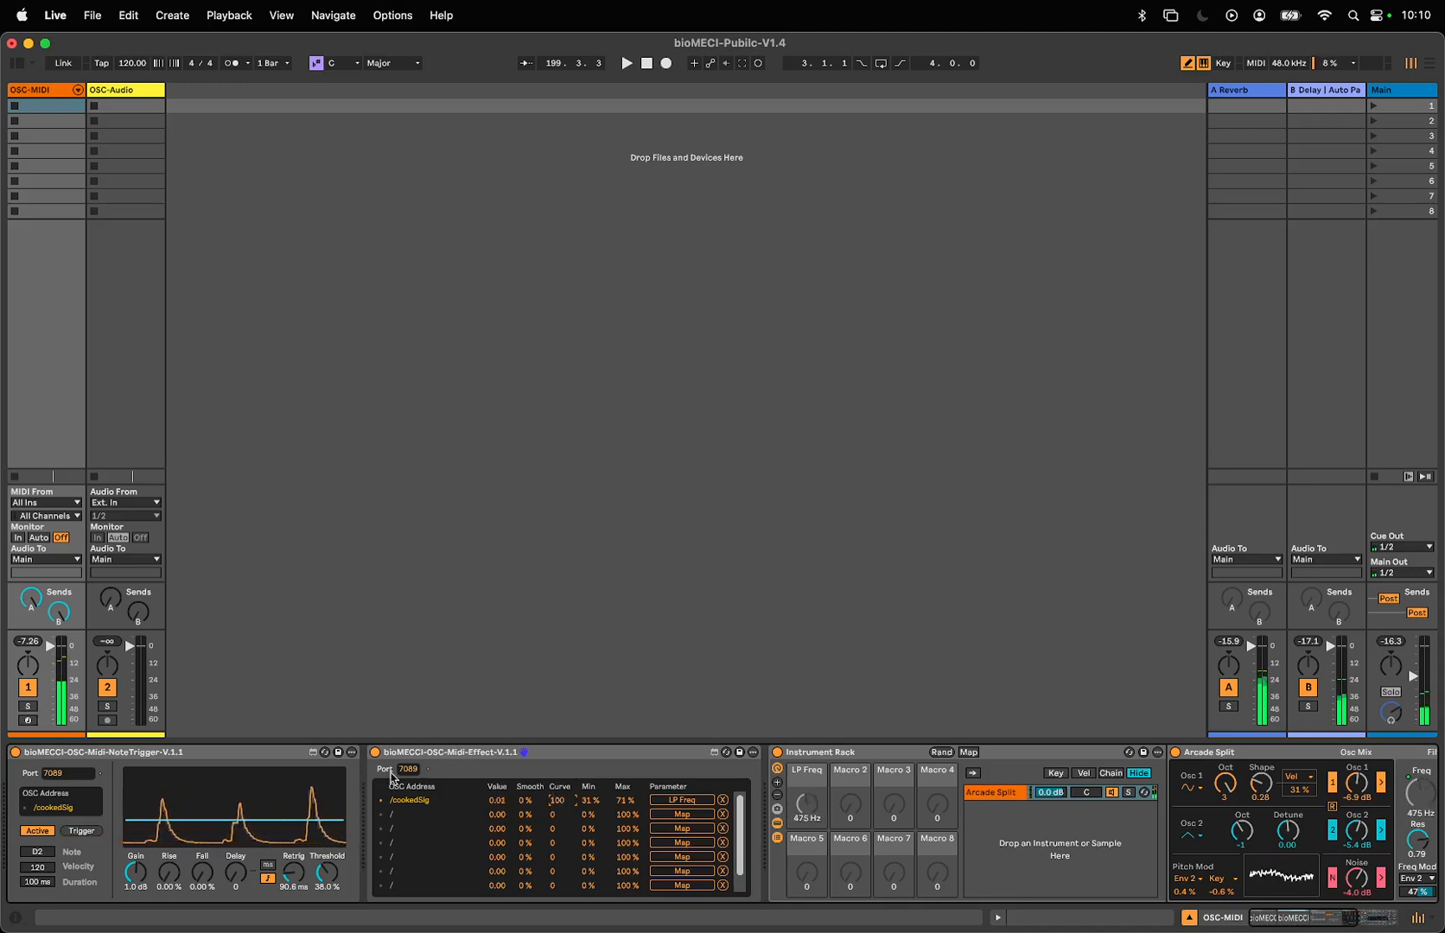
left_click_drag(524, 800, 524, 791)
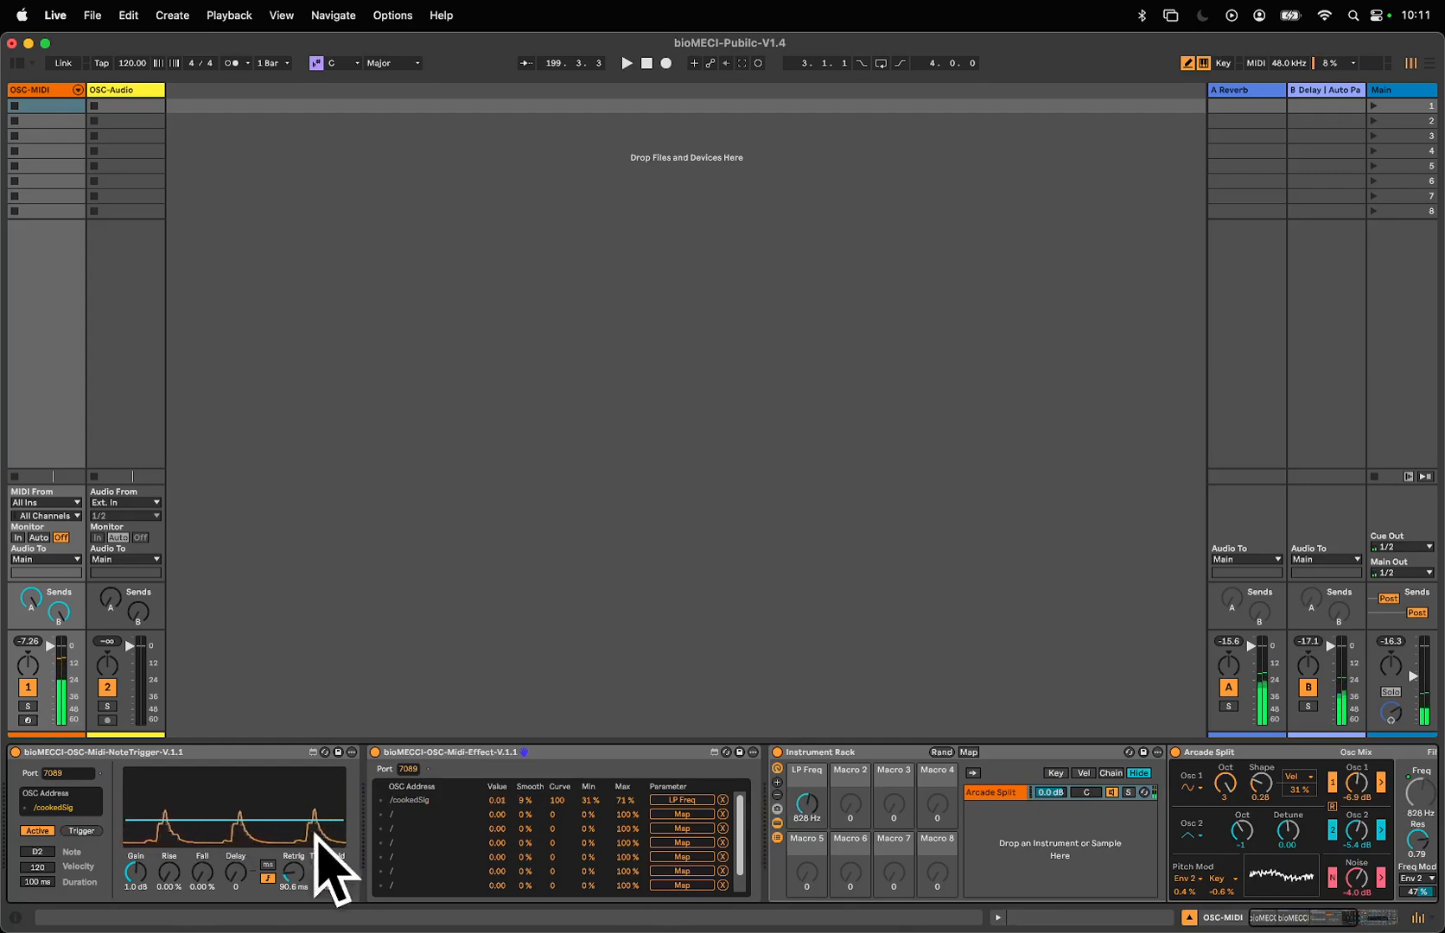
- Enable the /cookedSig address in the MIDI effect and audition it with the note trigger, leaving the trigger deactivated
left_click(40, 832)
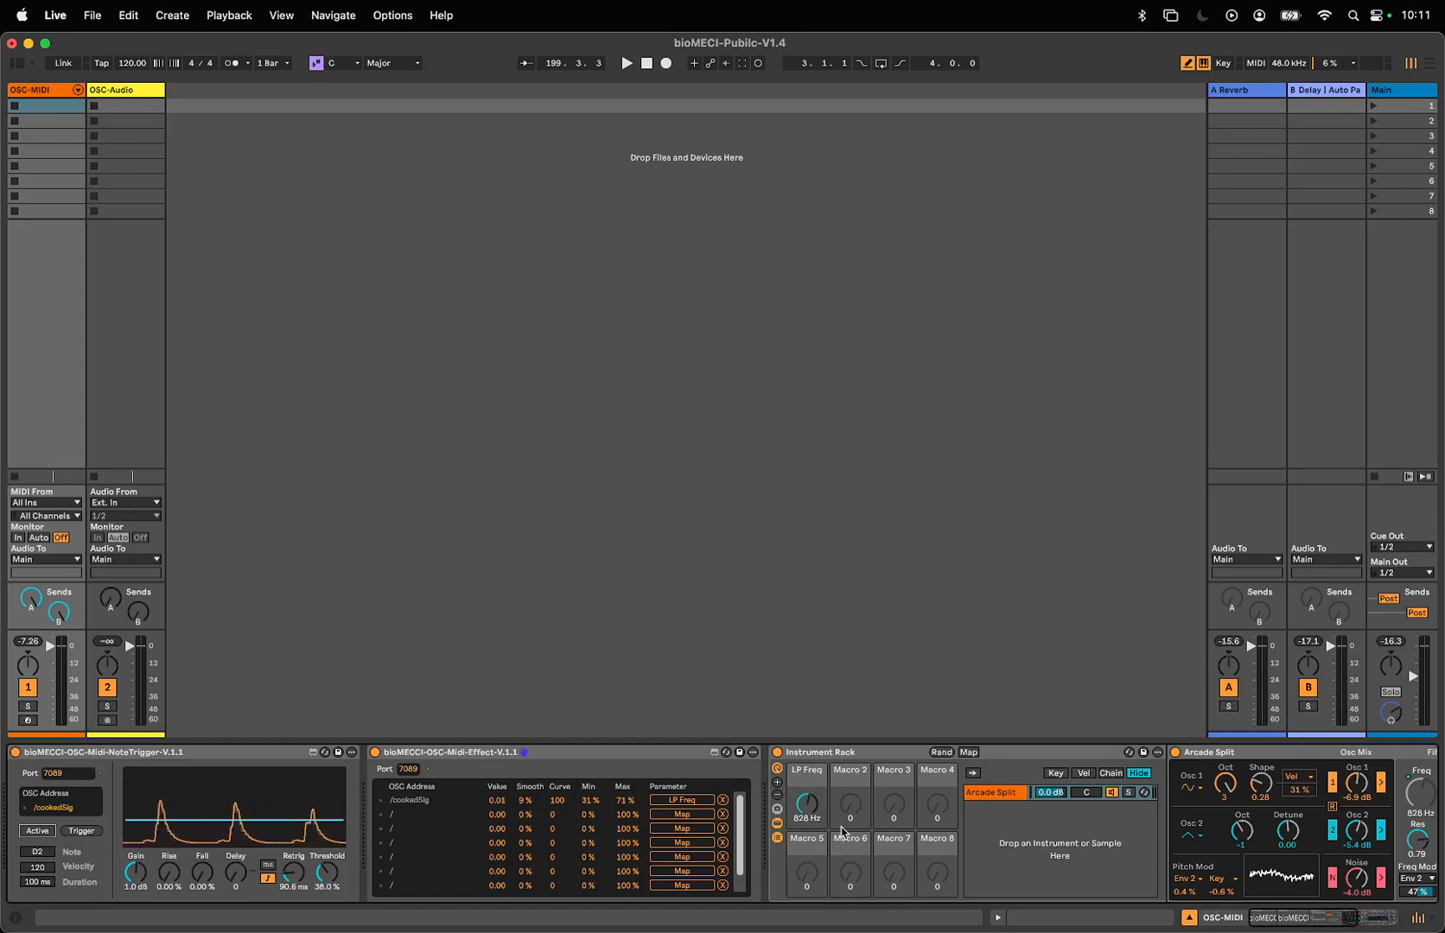
left_click(381, 802)
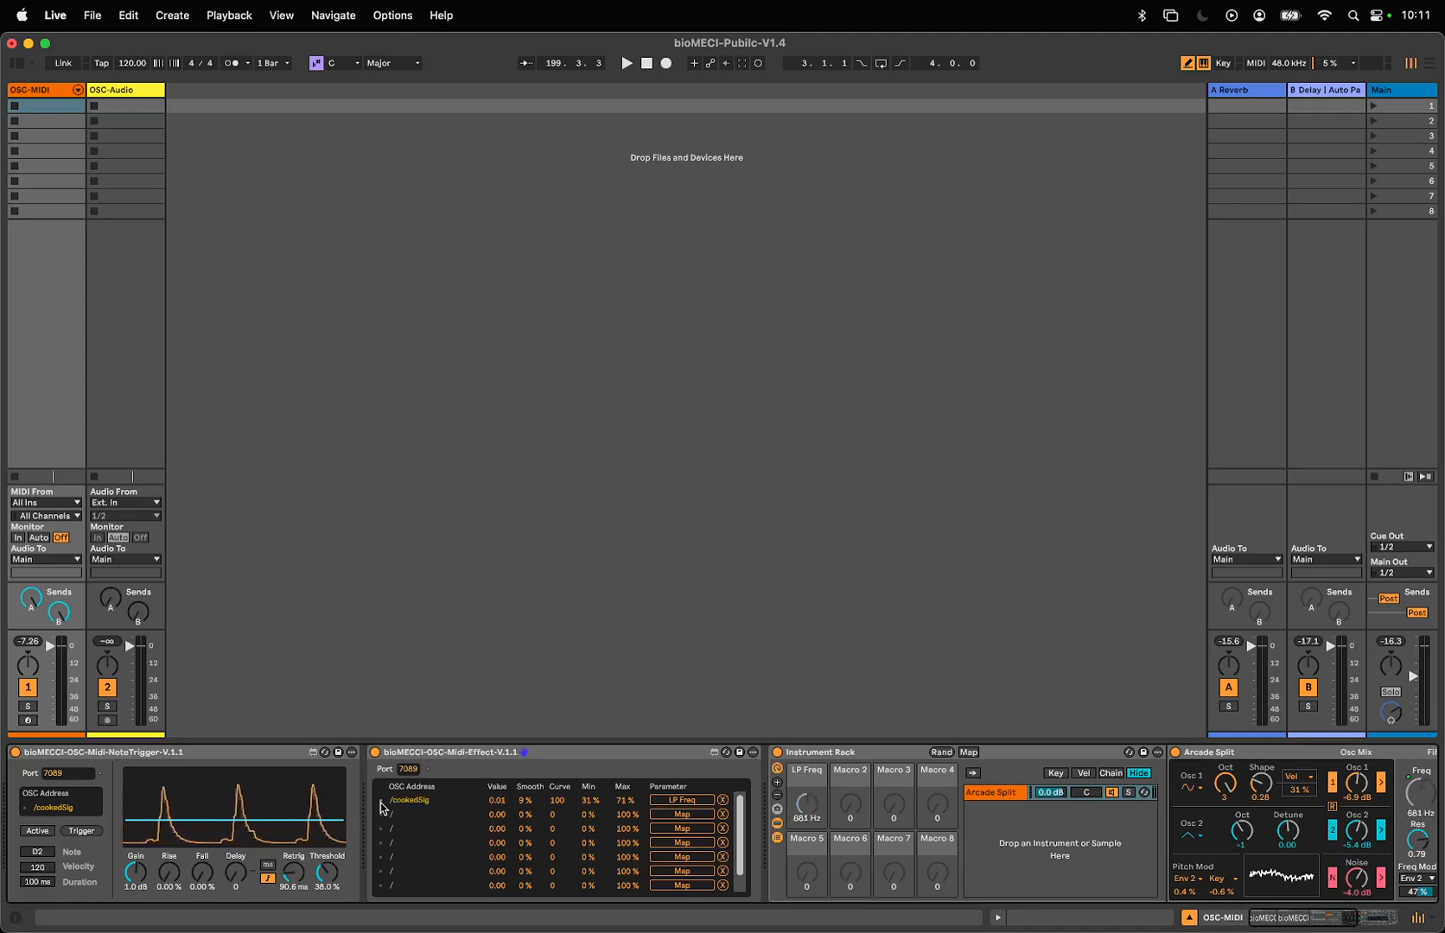
left_click(41, 832)
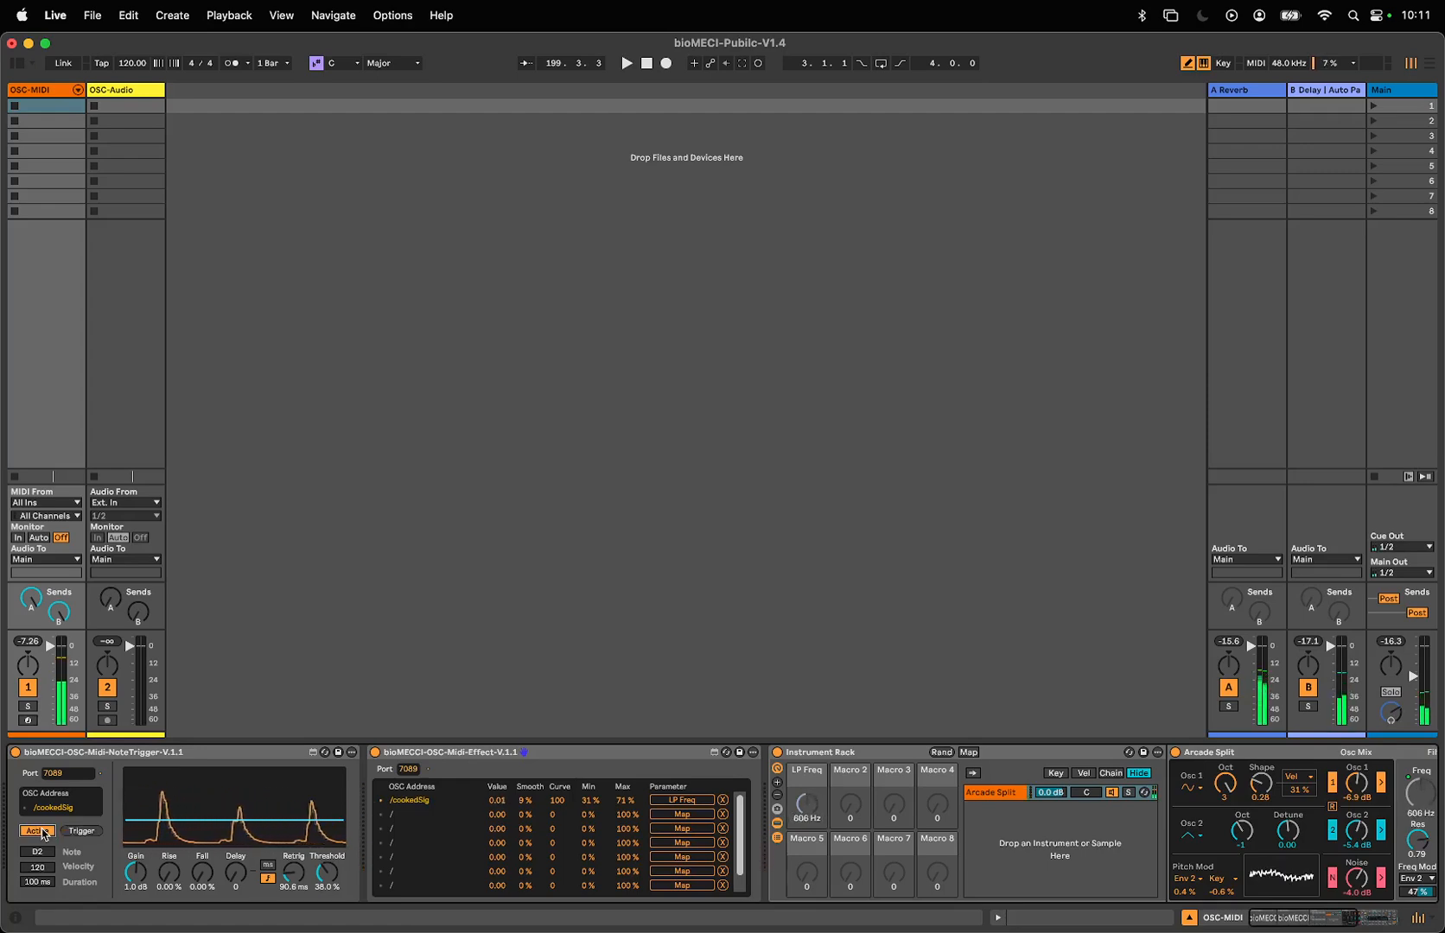
left_click(41, 832)
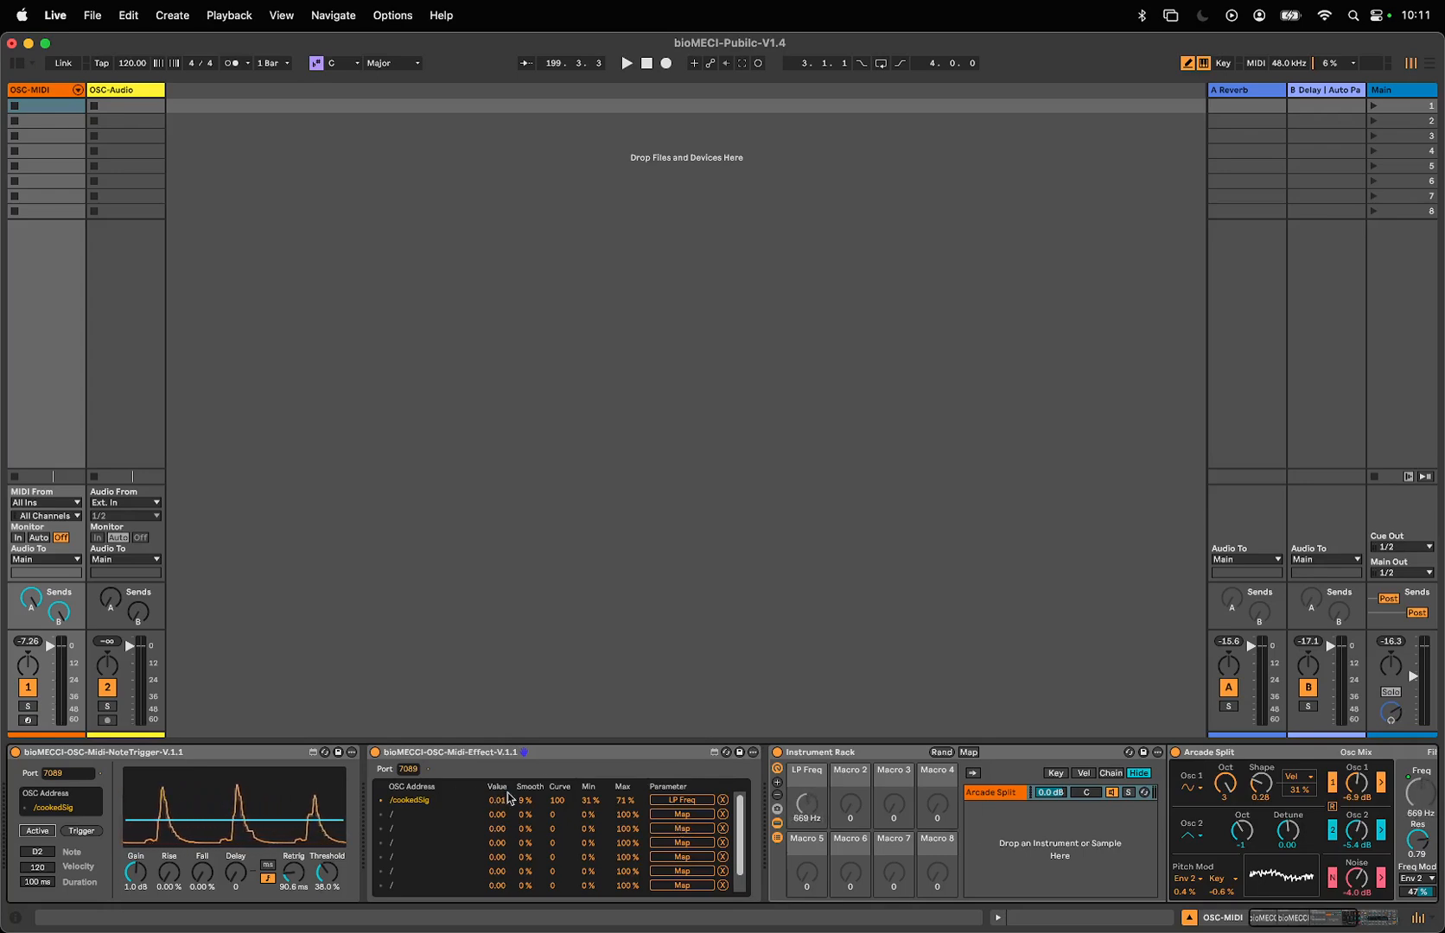
- Remove the LP Freq mapping from the /cookedSig row and show the OSC-Audio track's devices
left_click(723, 801)
mouse_move(1083, 931)
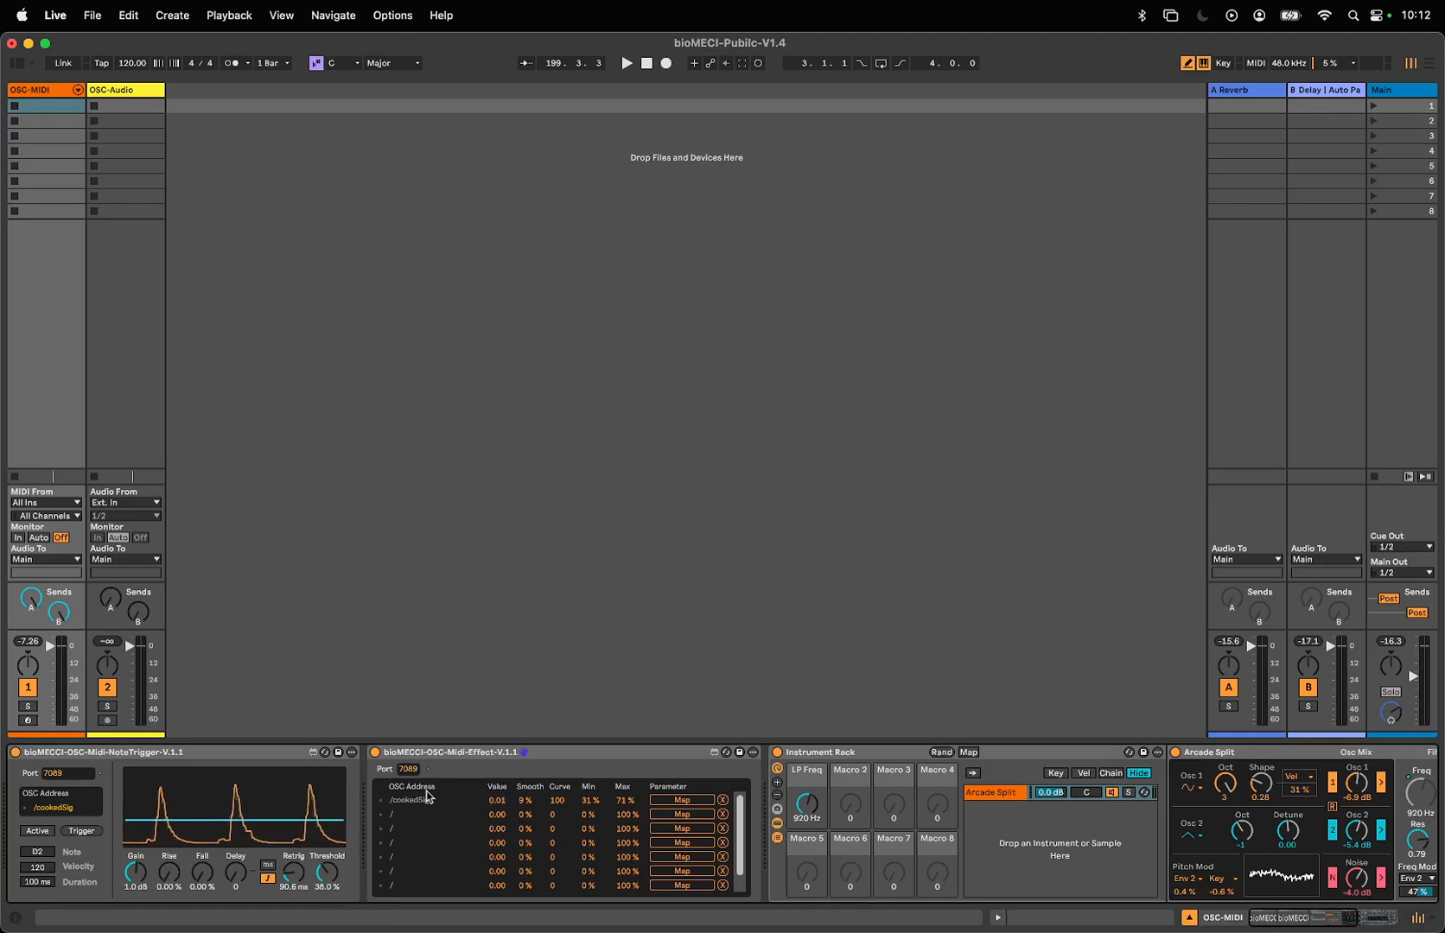
left_click(472, 753)
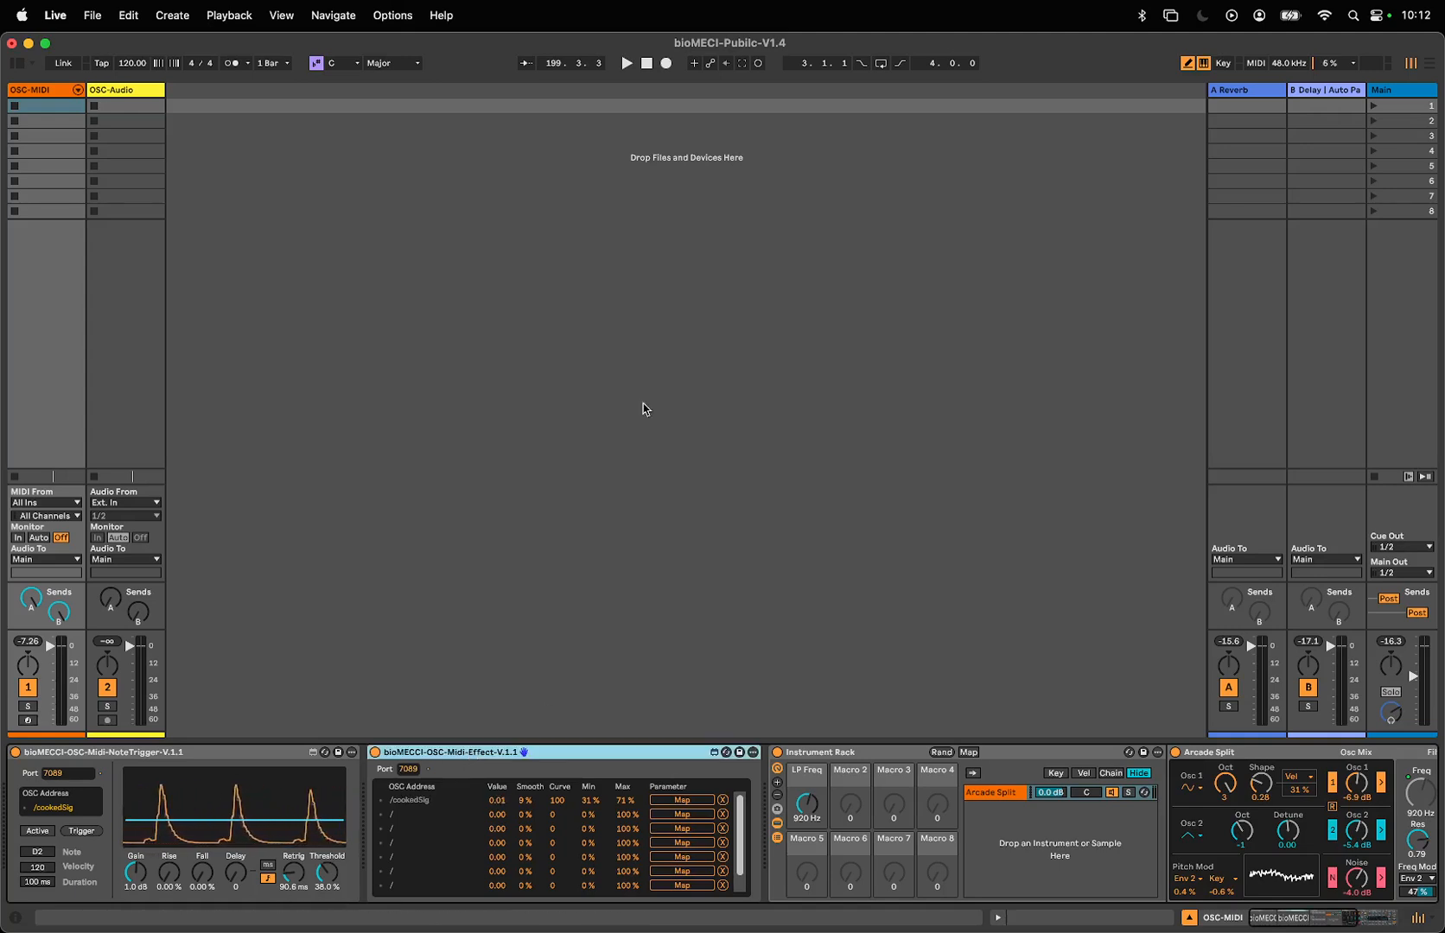
left_click(130, 97)
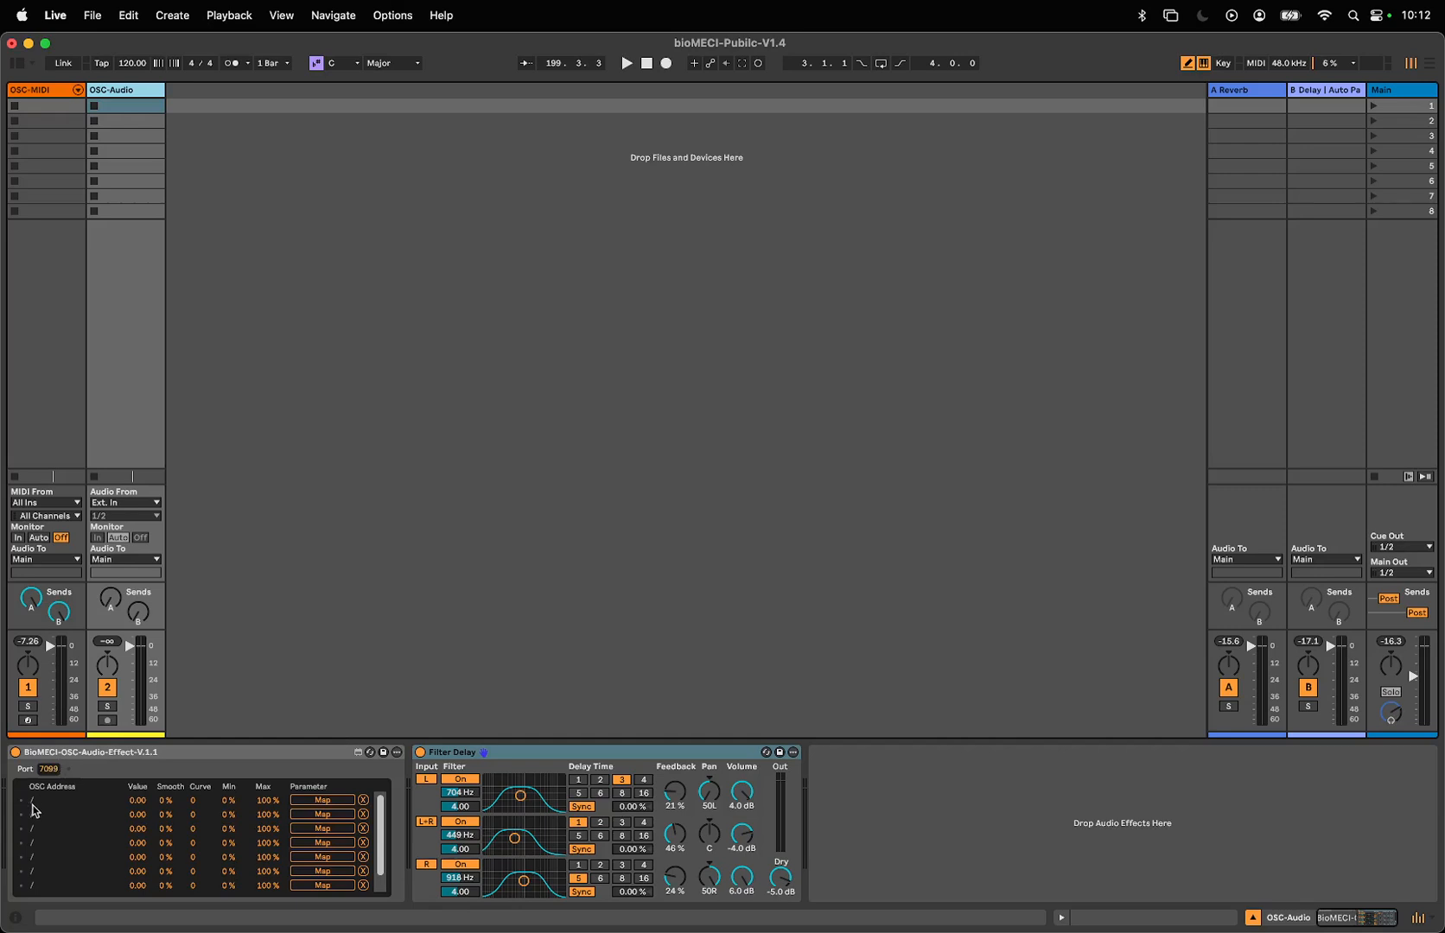
- Enter /cookedSig as the first OSC address in the audio effect and map it to the Filter Delay's Dry control
left_click(41, 802)
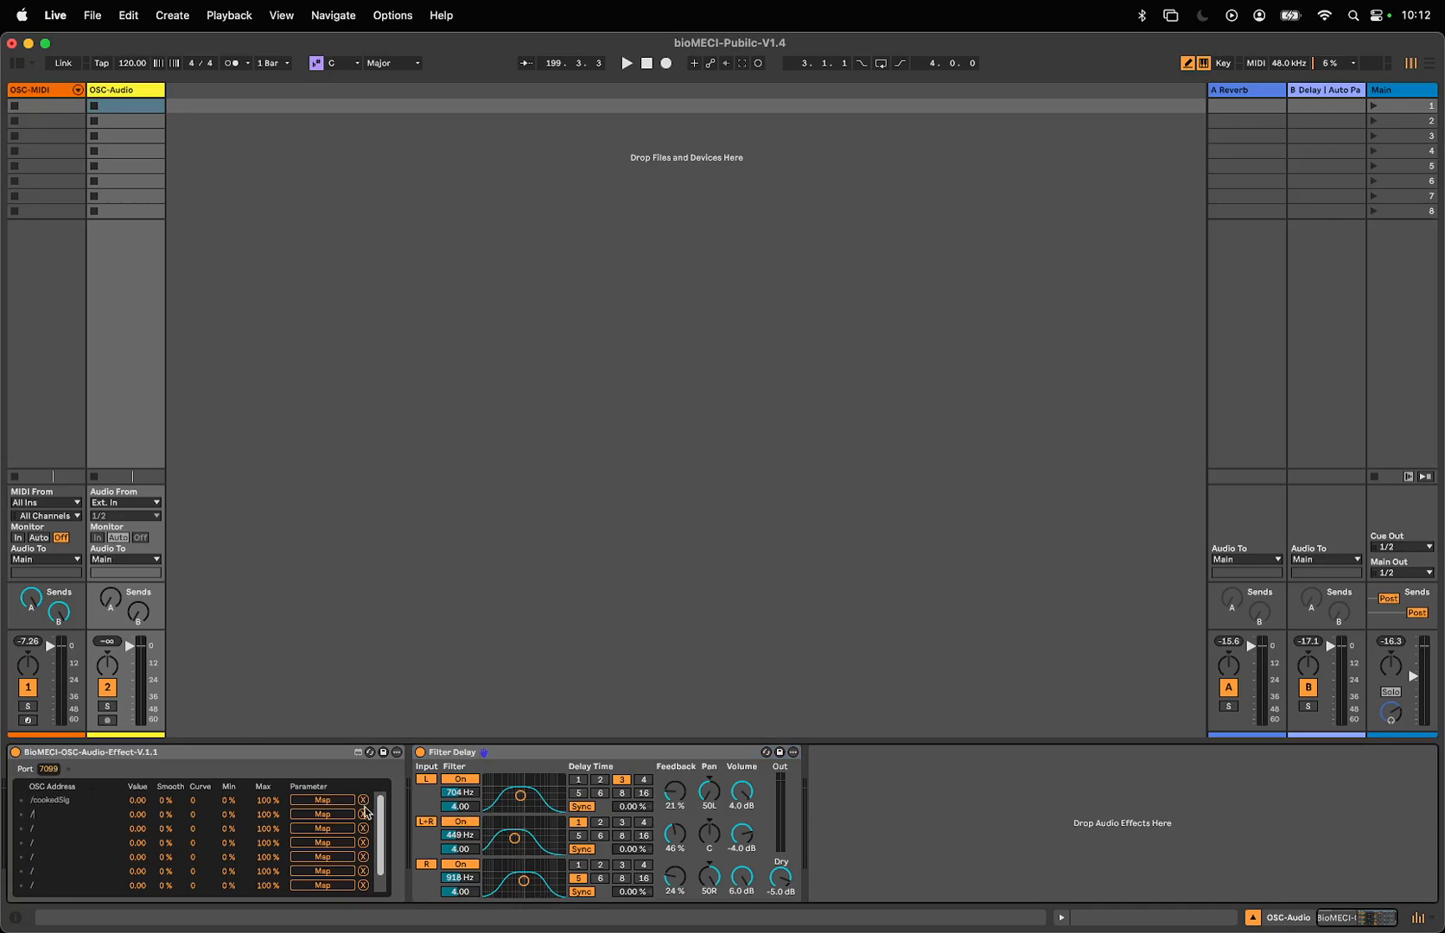
left_click(294, 802)
left_click(780, 878)
left_click(107, 504)
left_click(115, 513)
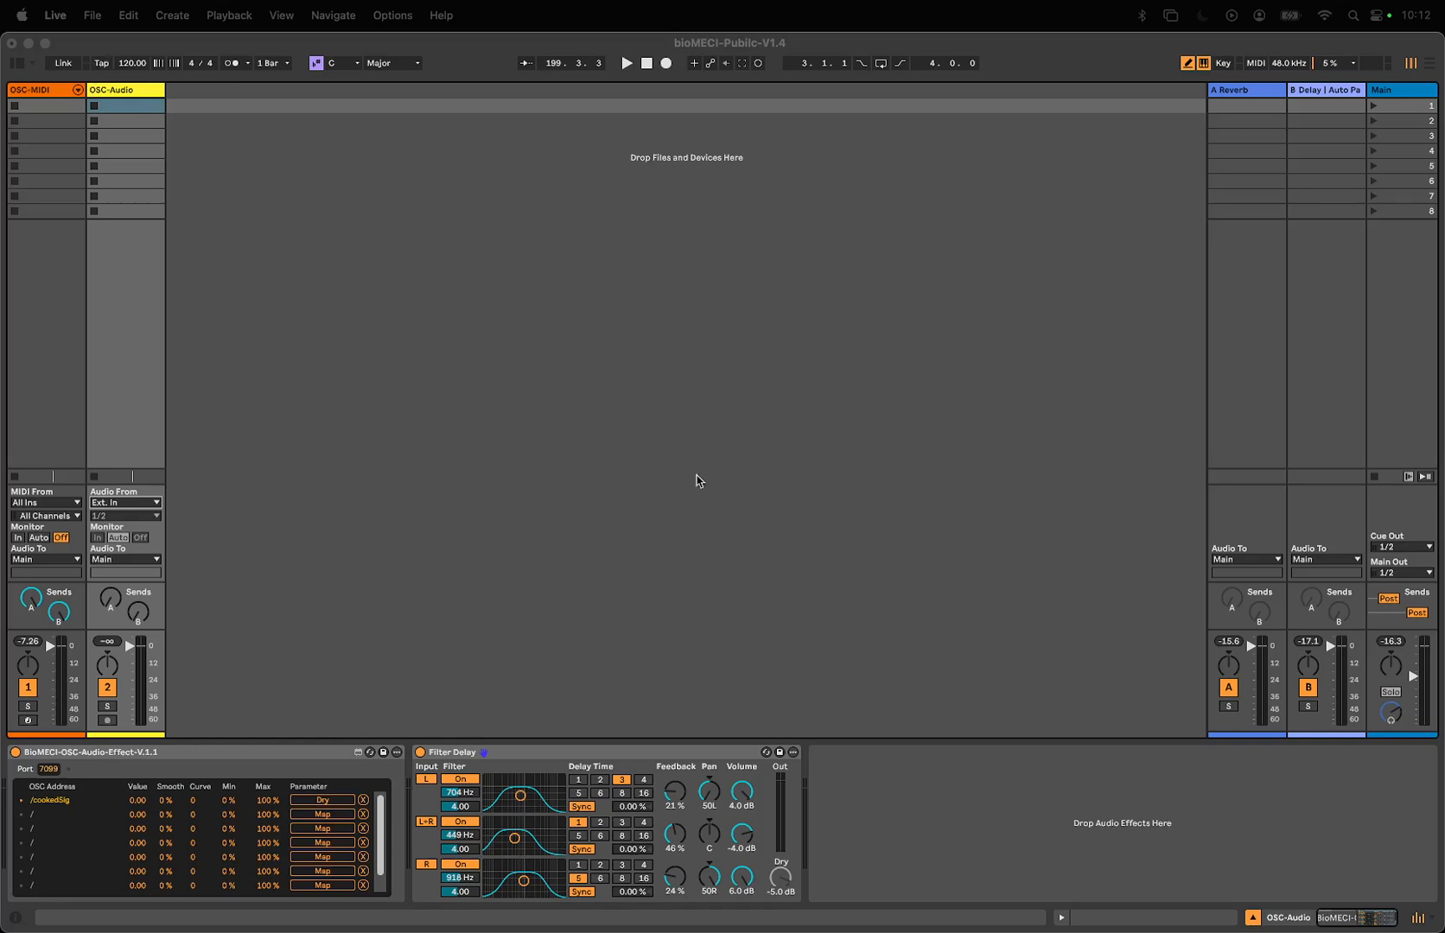
- Place the sample Break 1 - 135BPM - Loop 2.wav in the OSC-Audio track's first clip slot and launch it
left_click(121, 75)
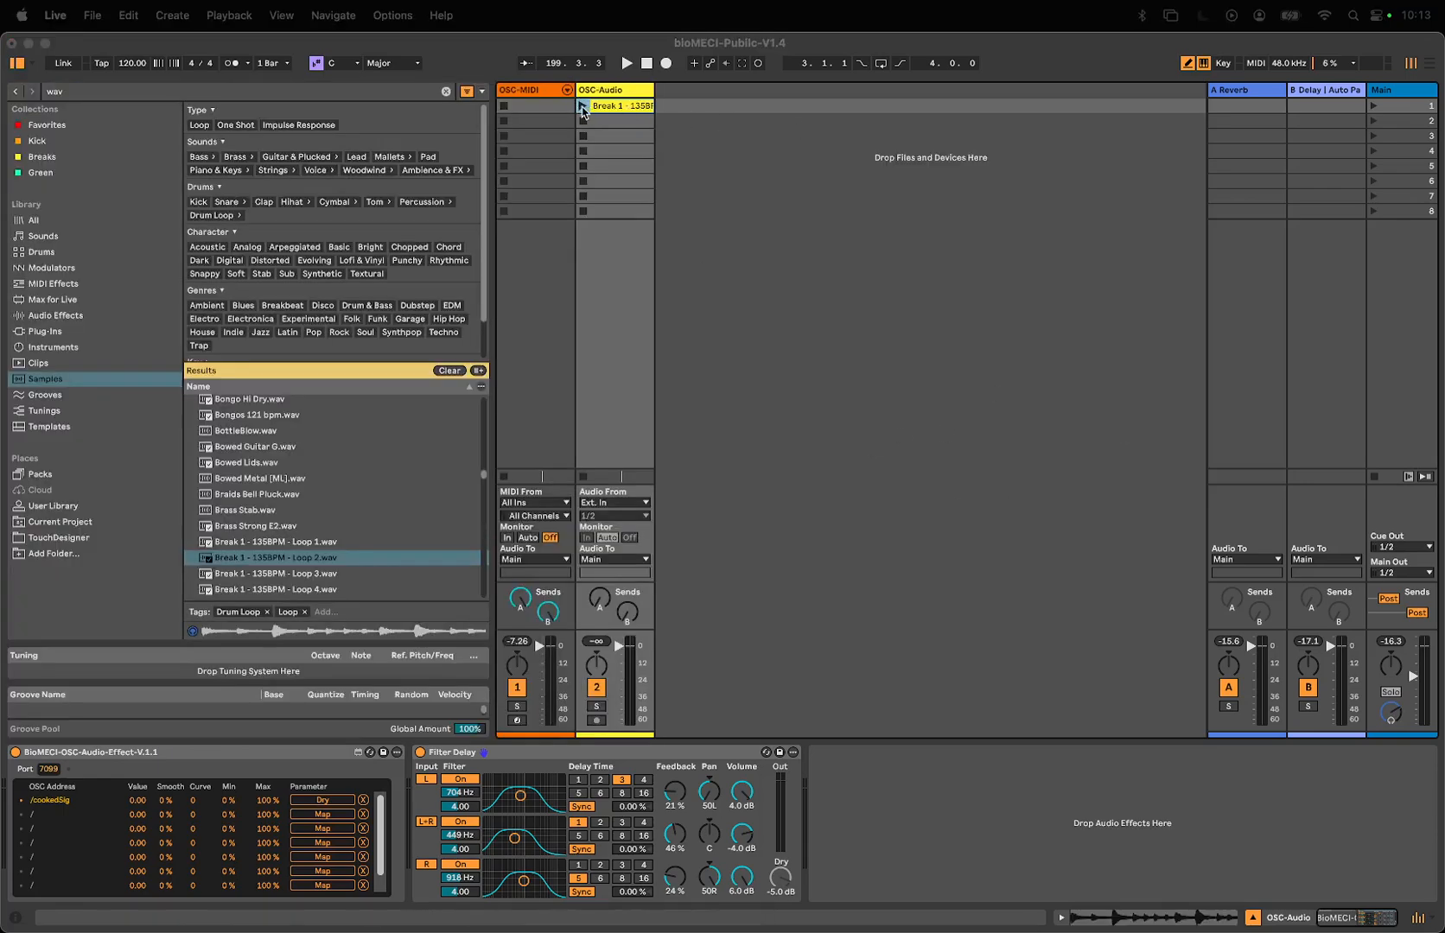
left_click(1121, 535)
left_click(584, 105)
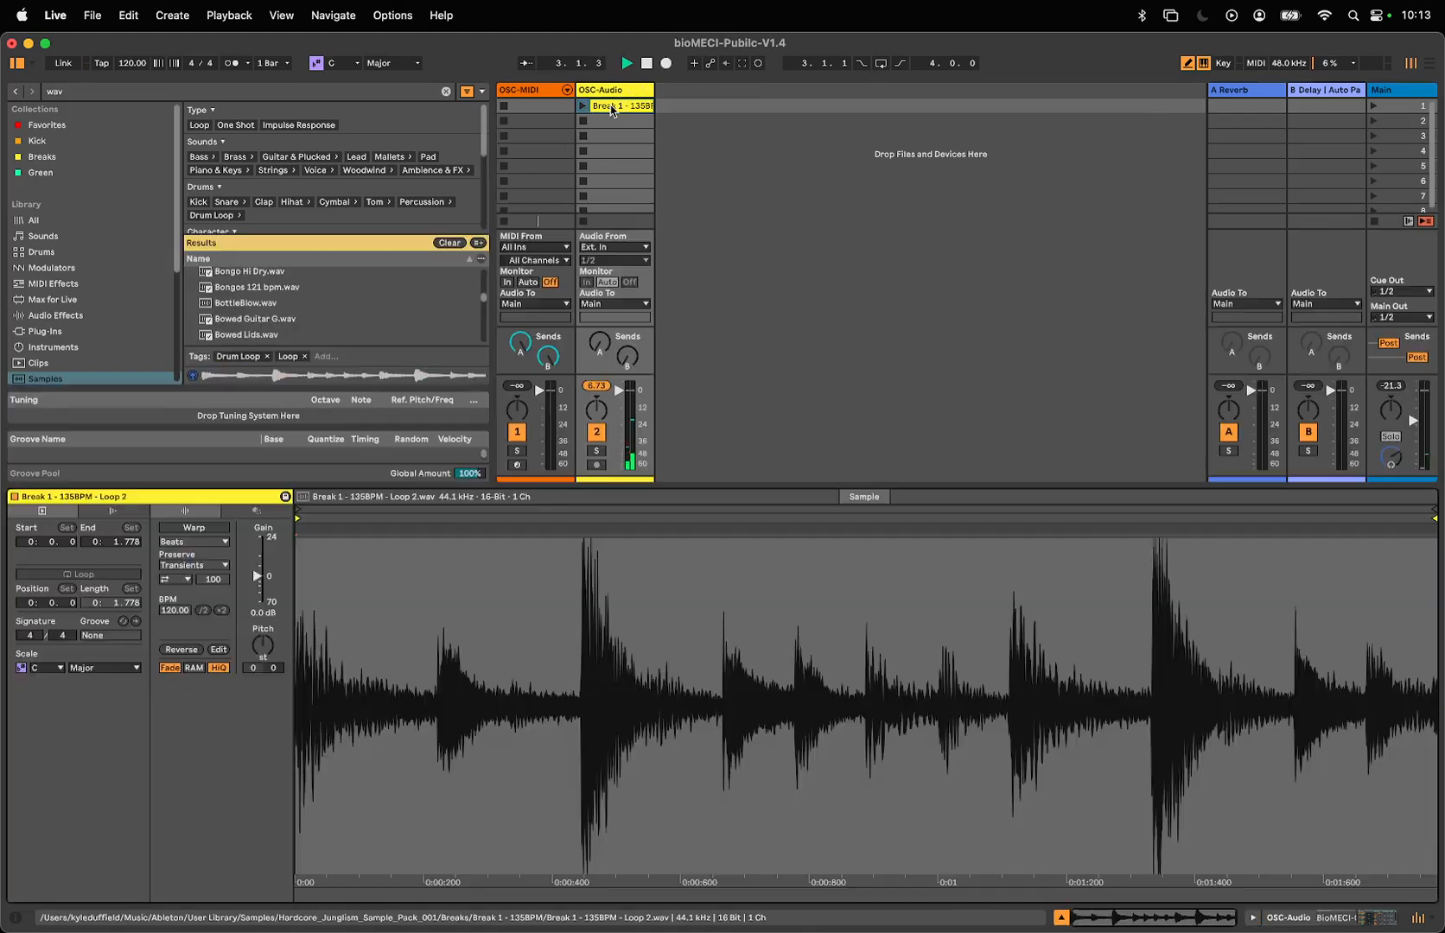
- Turn on Warp and Loop for the Break 1 clip, relaunch it, and return to the OSC-Audio track's devices
left_click(622, 105)
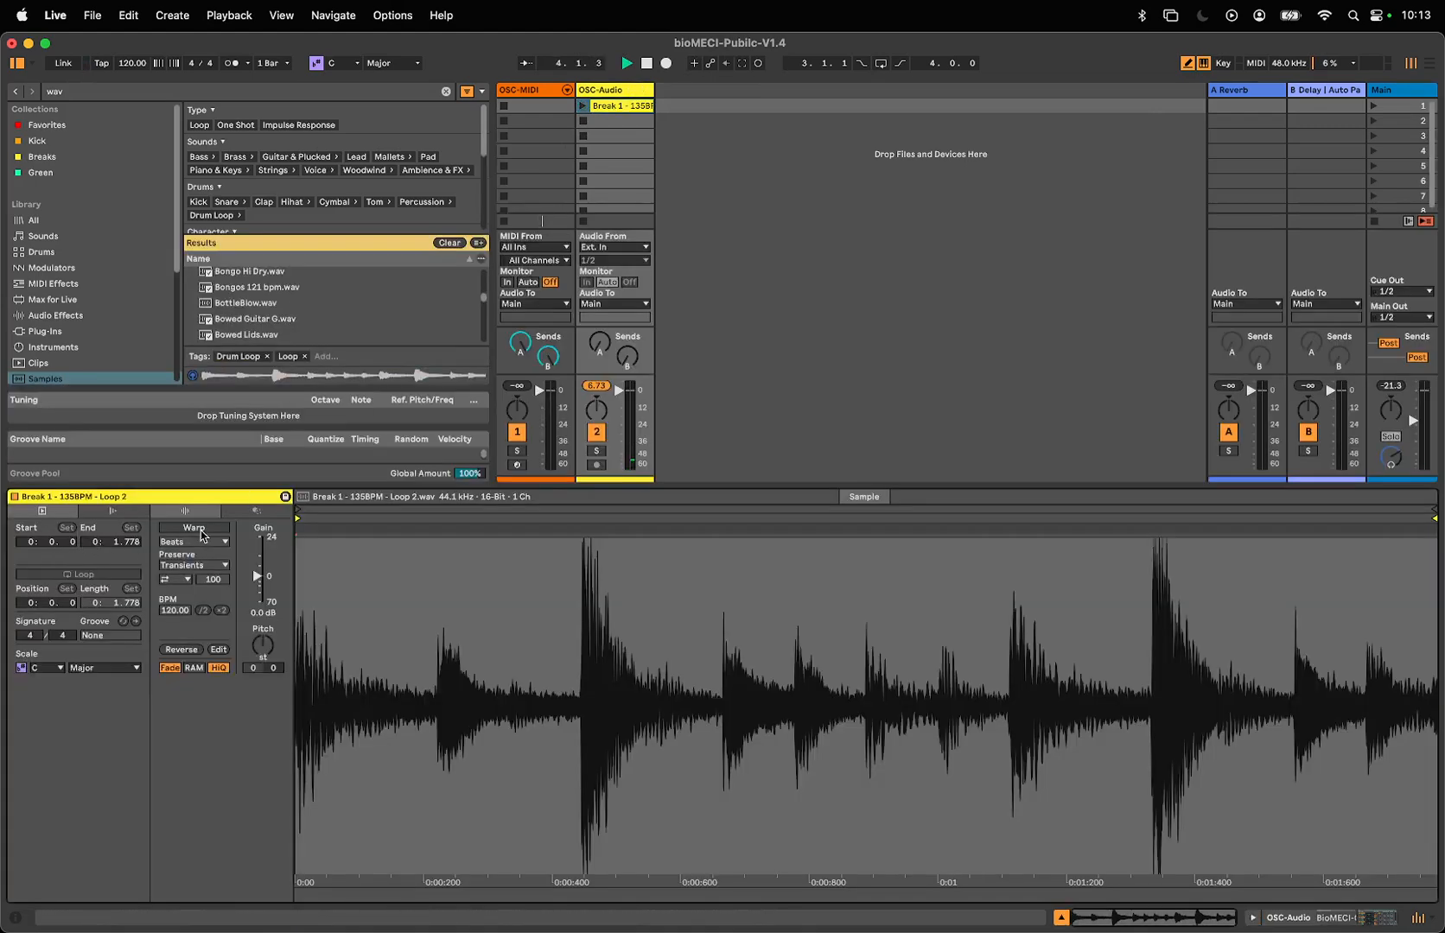
left_click(194, 528)
left_click(86, 576)
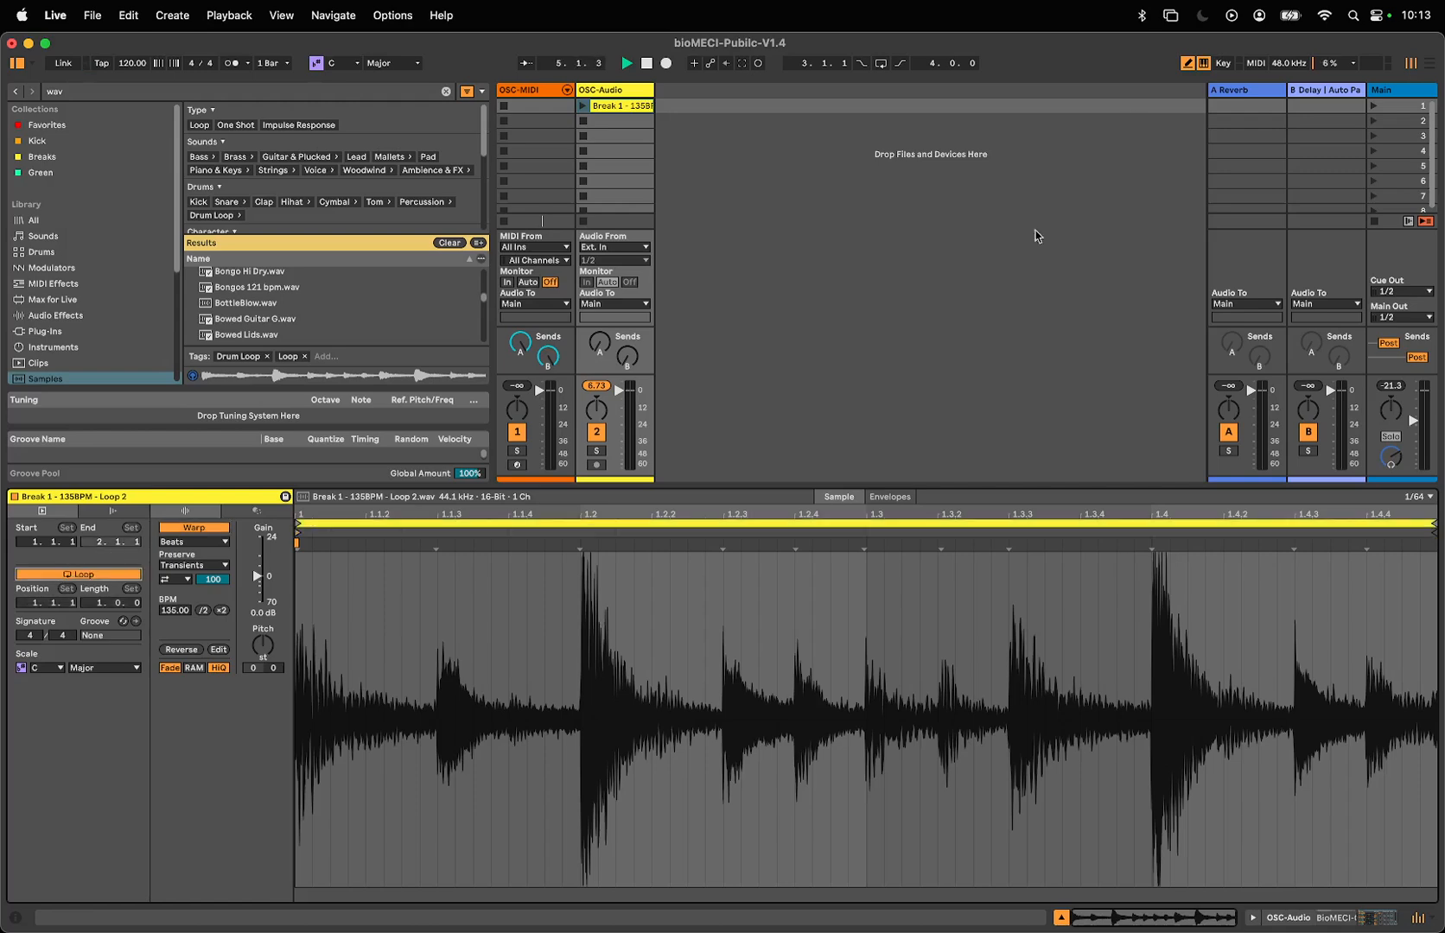
left_click(583, 105)
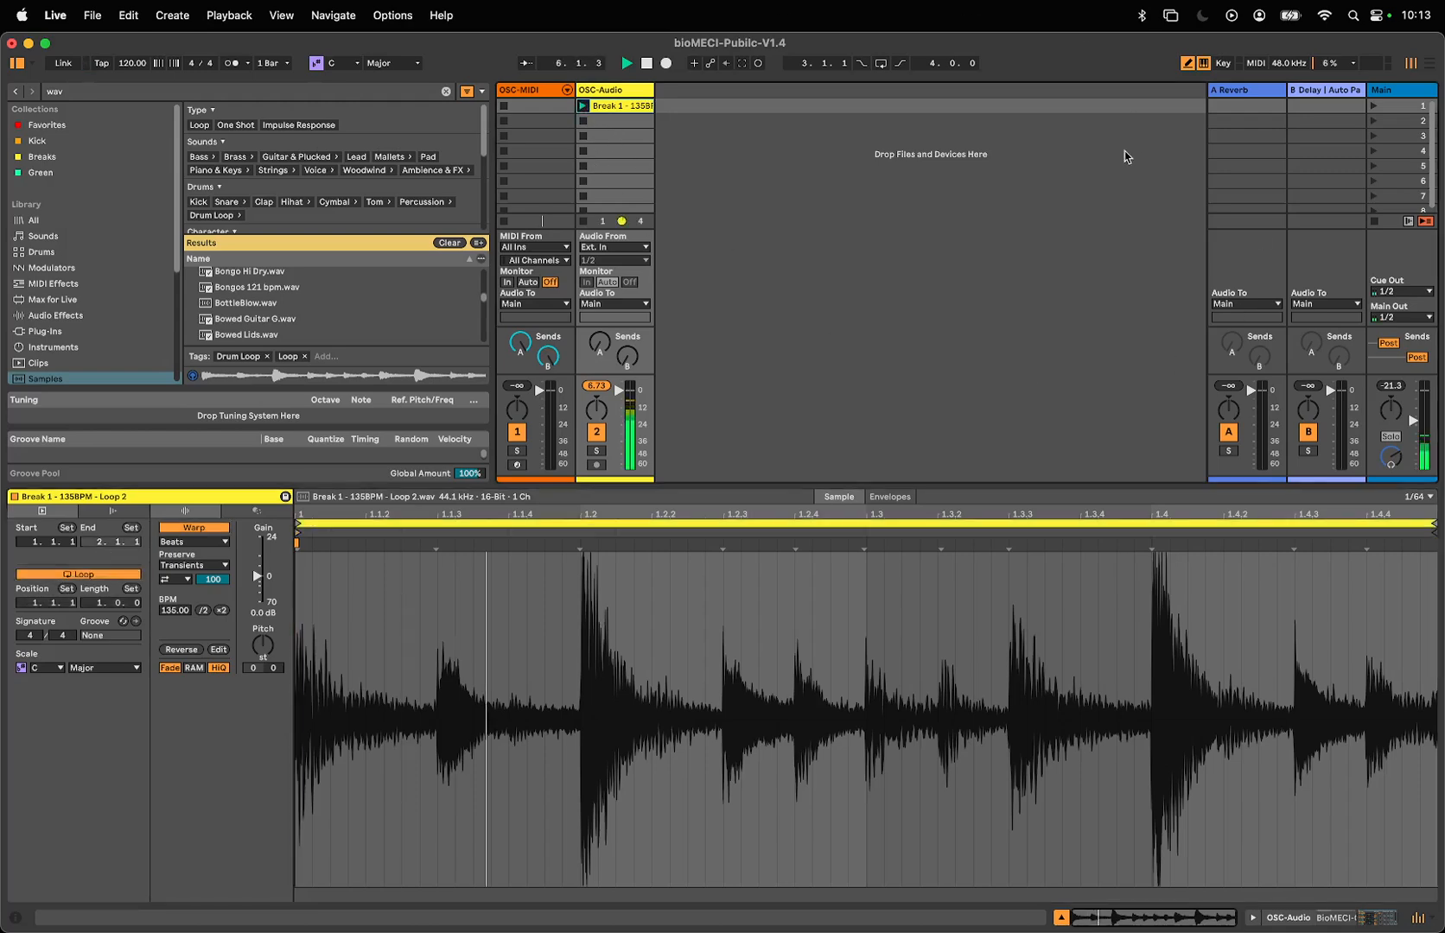
double_click(634, 93)
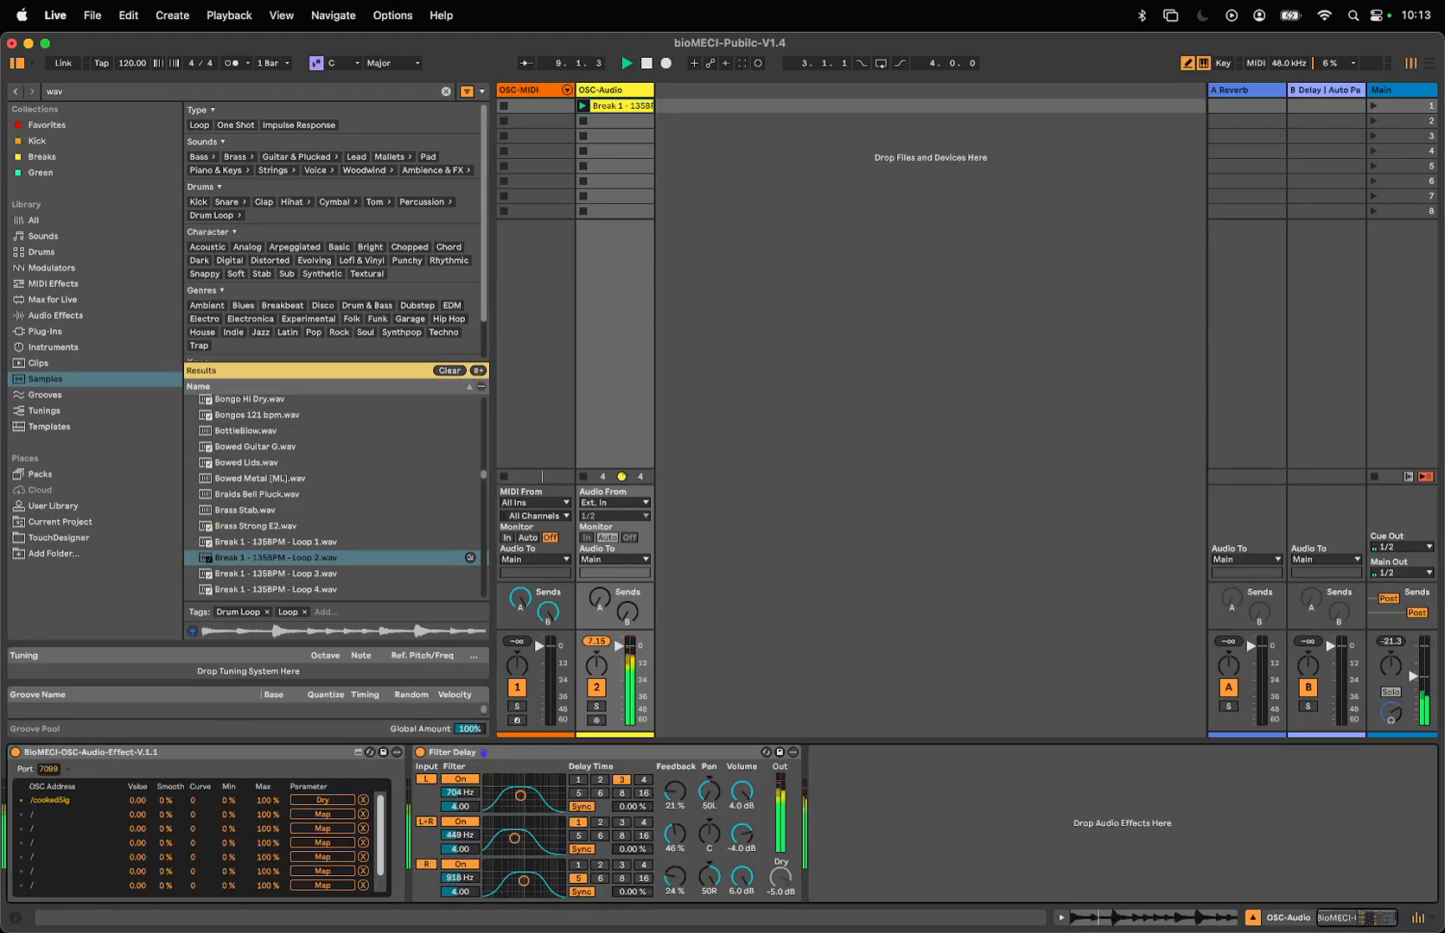
- Switch to the Max patch, move its window aside to uncover Ableton Live, and lower Live's main volume
key("super+Tab")
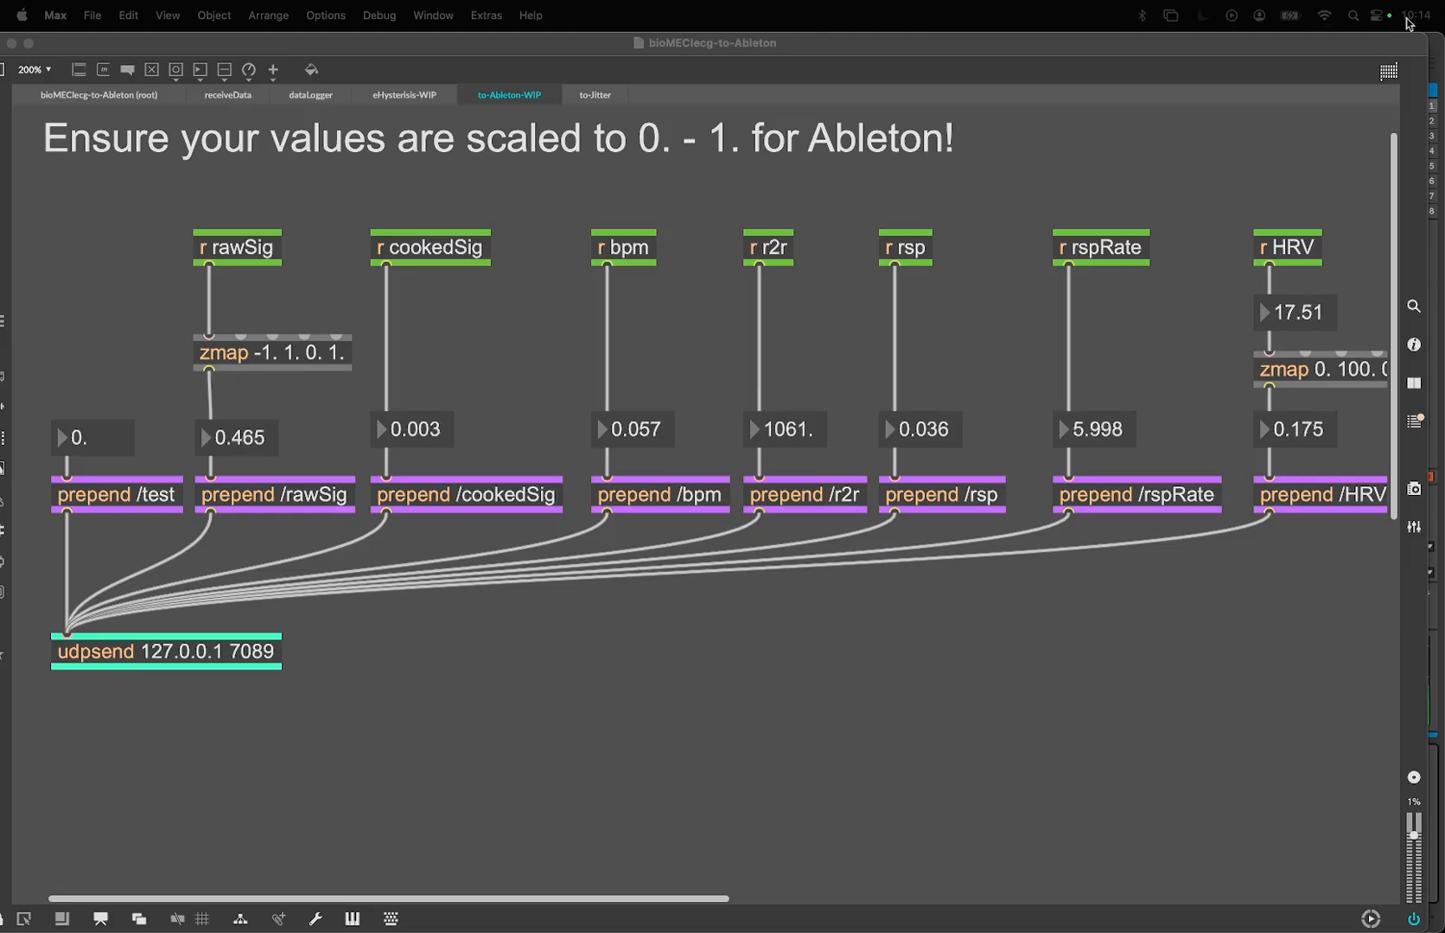
left_click_drag(1428, 38, 1209, 408)
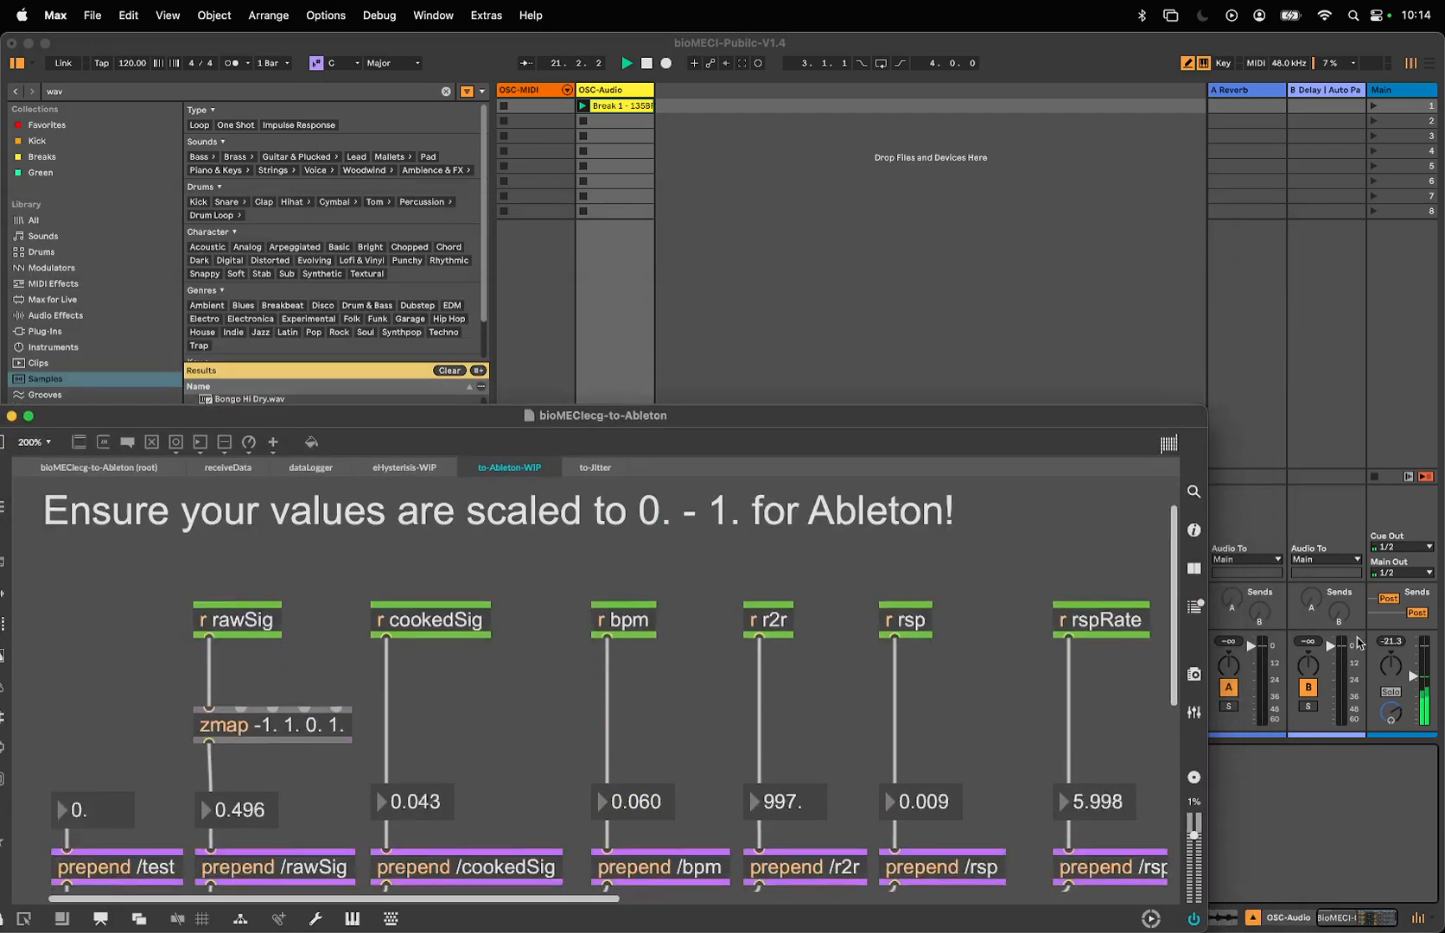
left_click(1411, 683)
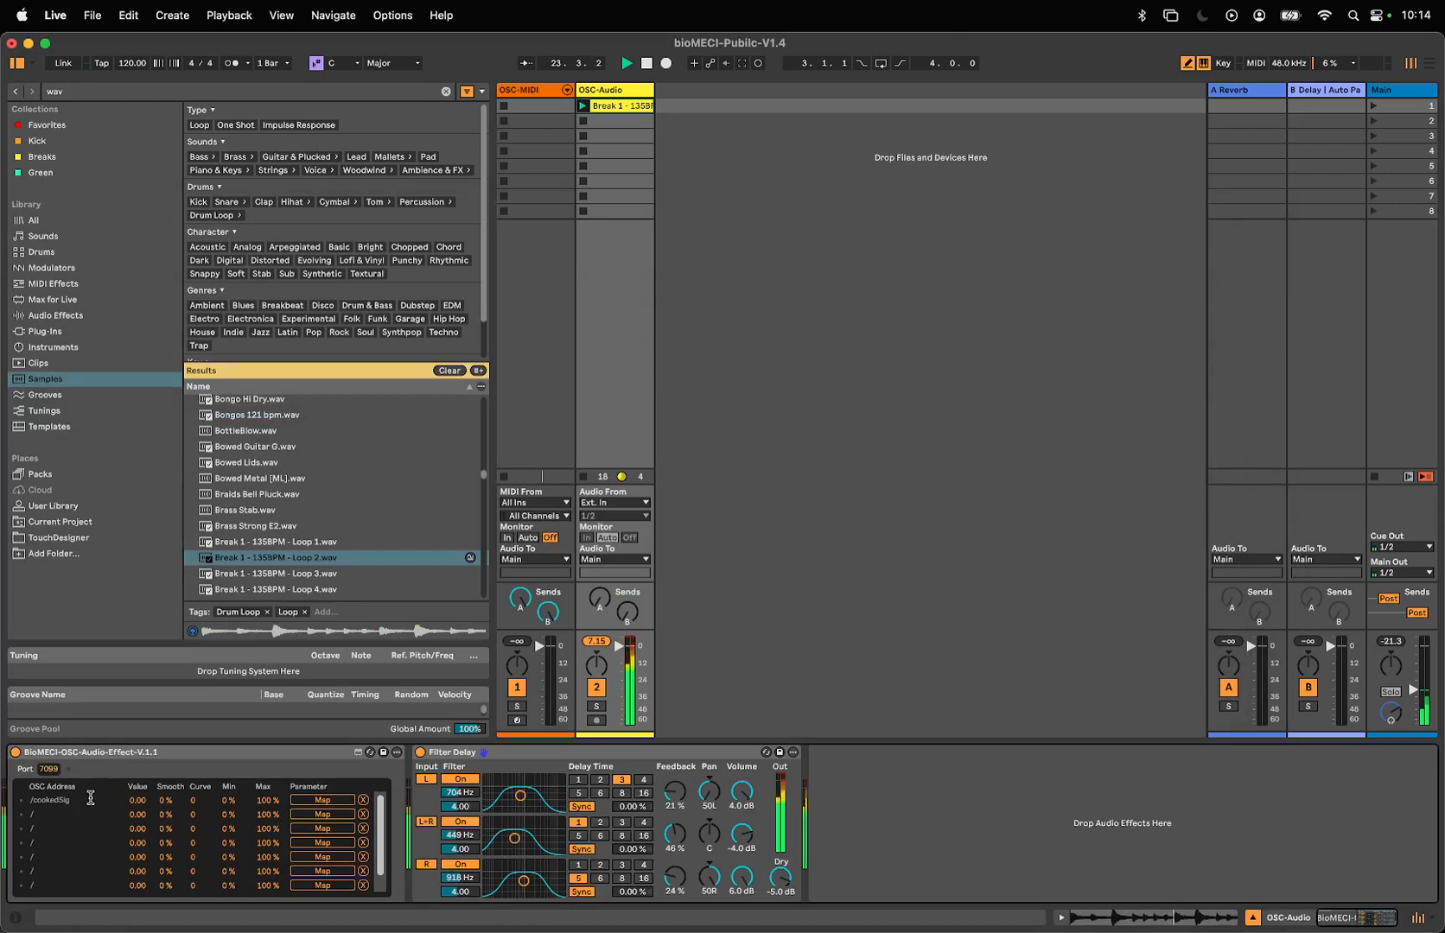
key("BackSpace")
key("super+s")
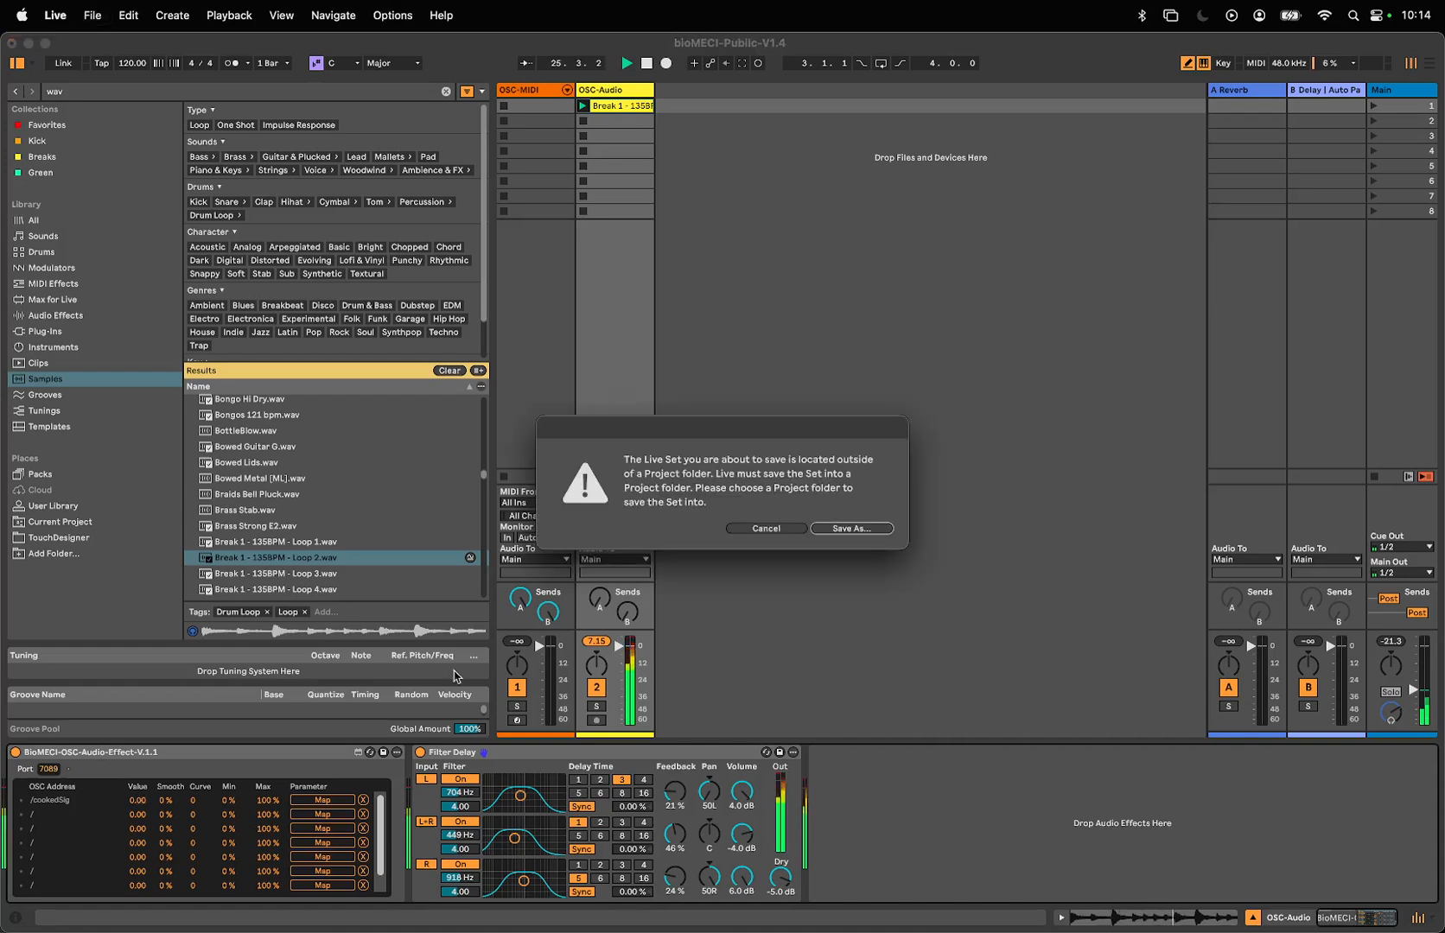
left_click(856, 529)
left_click(791, 530)
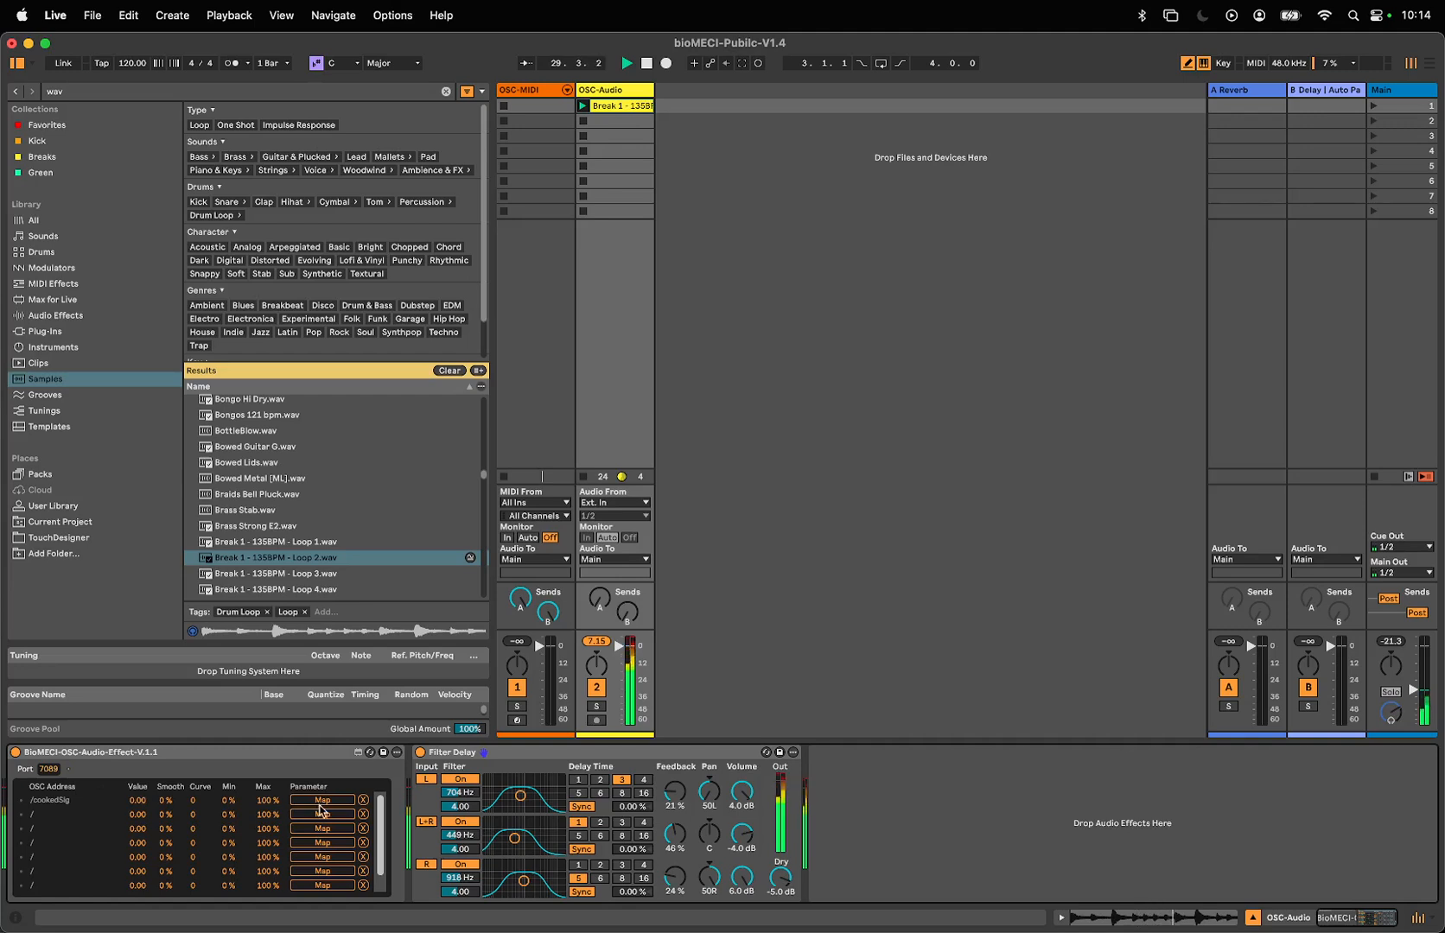
- Map /cookedSig to the Filter Delay's Dry control again, with its curve at 48 and smoothing at 21%
left_click(322, 800)
left_click(780, 878)
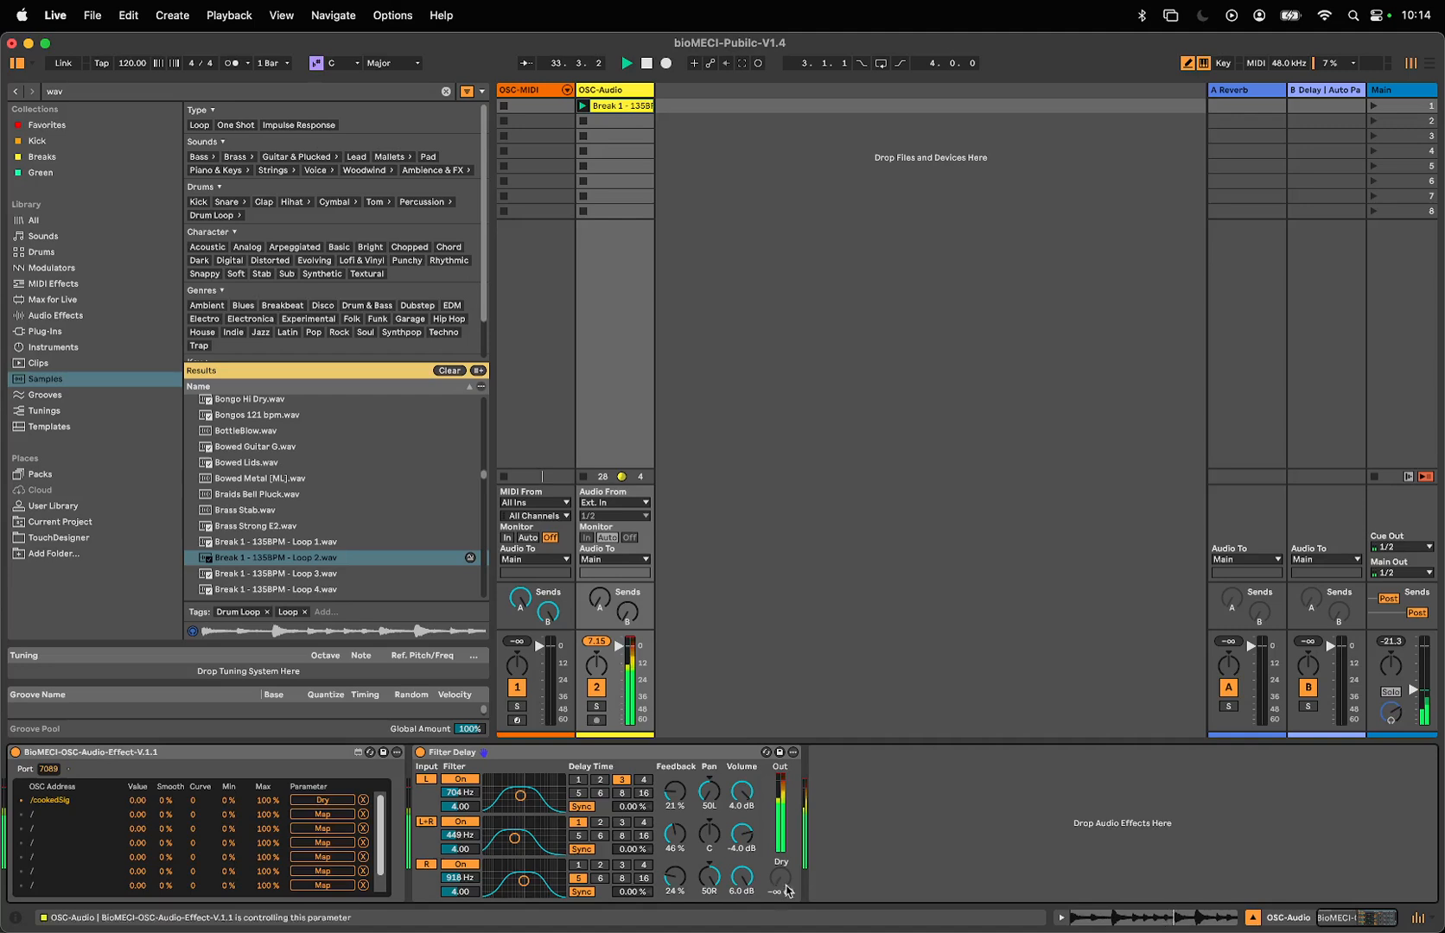
left_click_drag(193, 798, 159, 800)
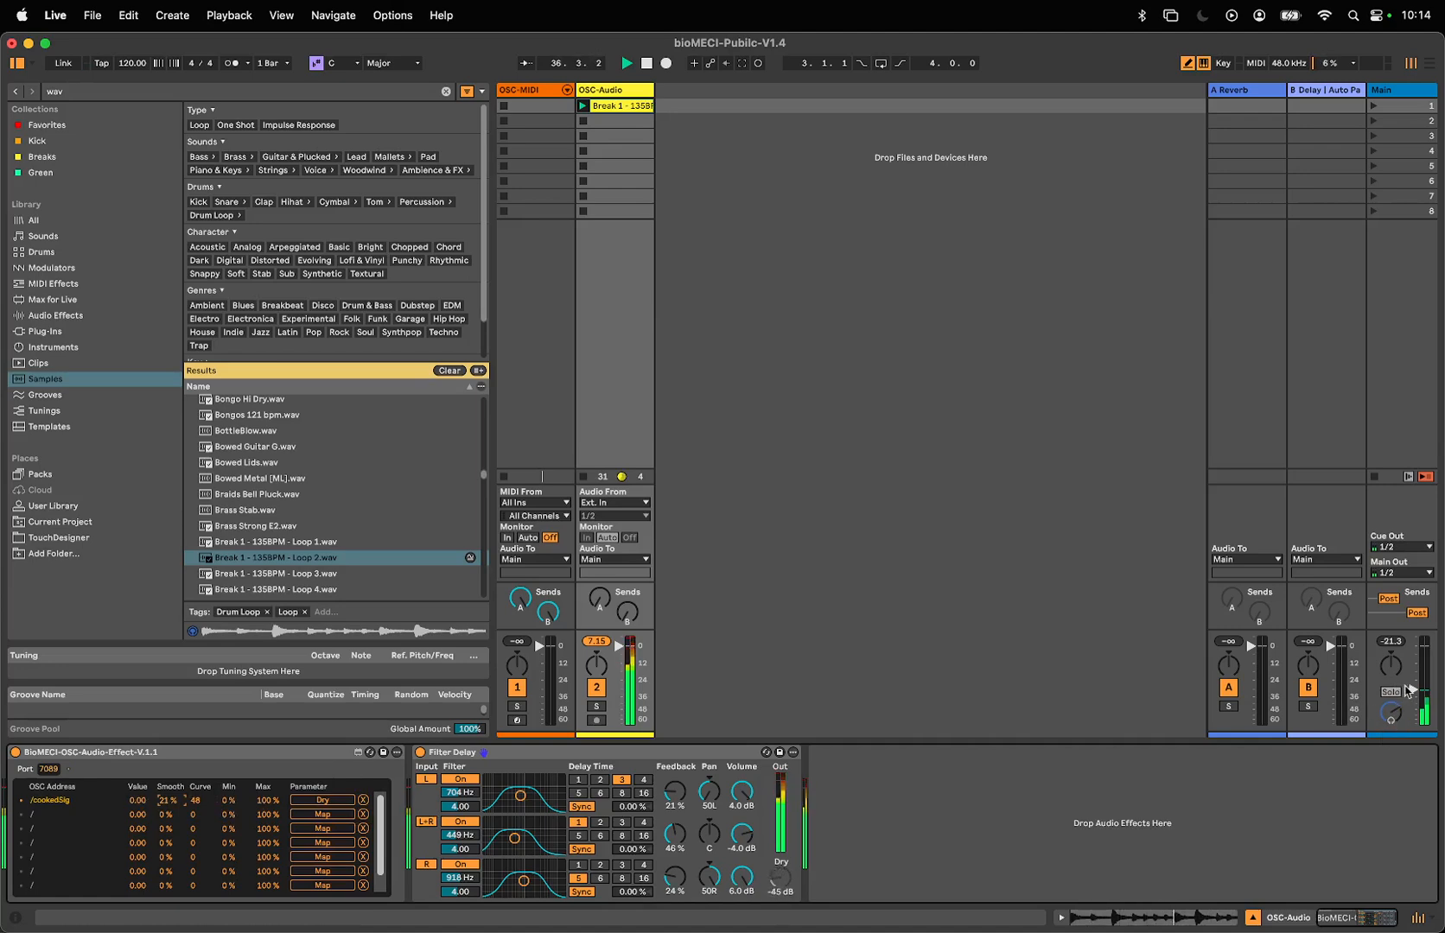
- Raise the main volume briefly to audition the modulated loop, lower it again, and hide the browser
left_click_drag(1412, 690, 1413, 670)
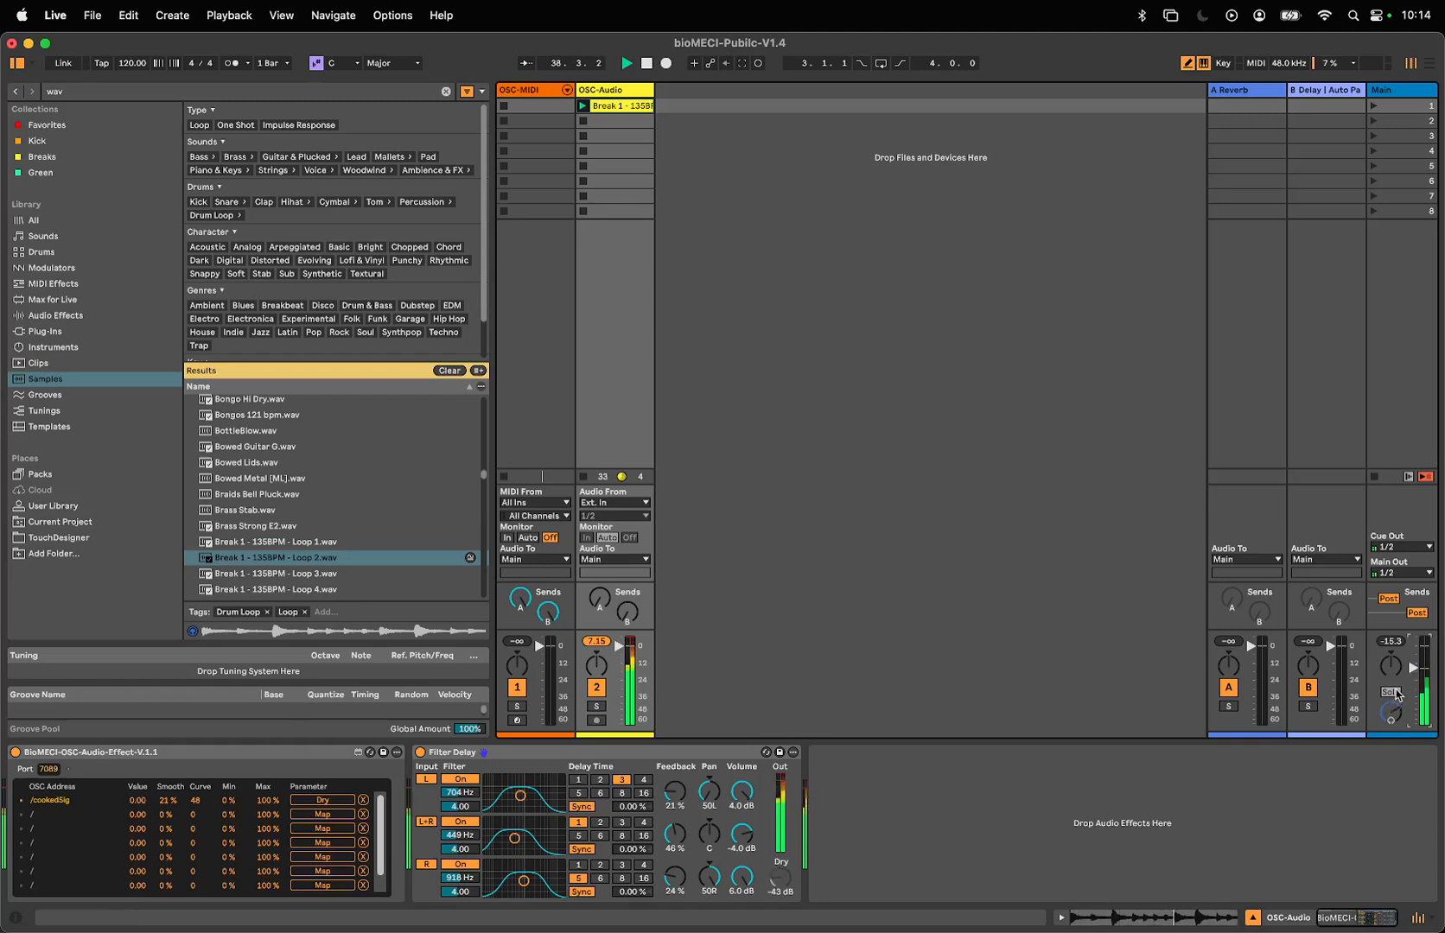
left_click_drag(1412, 701, 1412, 707)
left_click(16, 64)
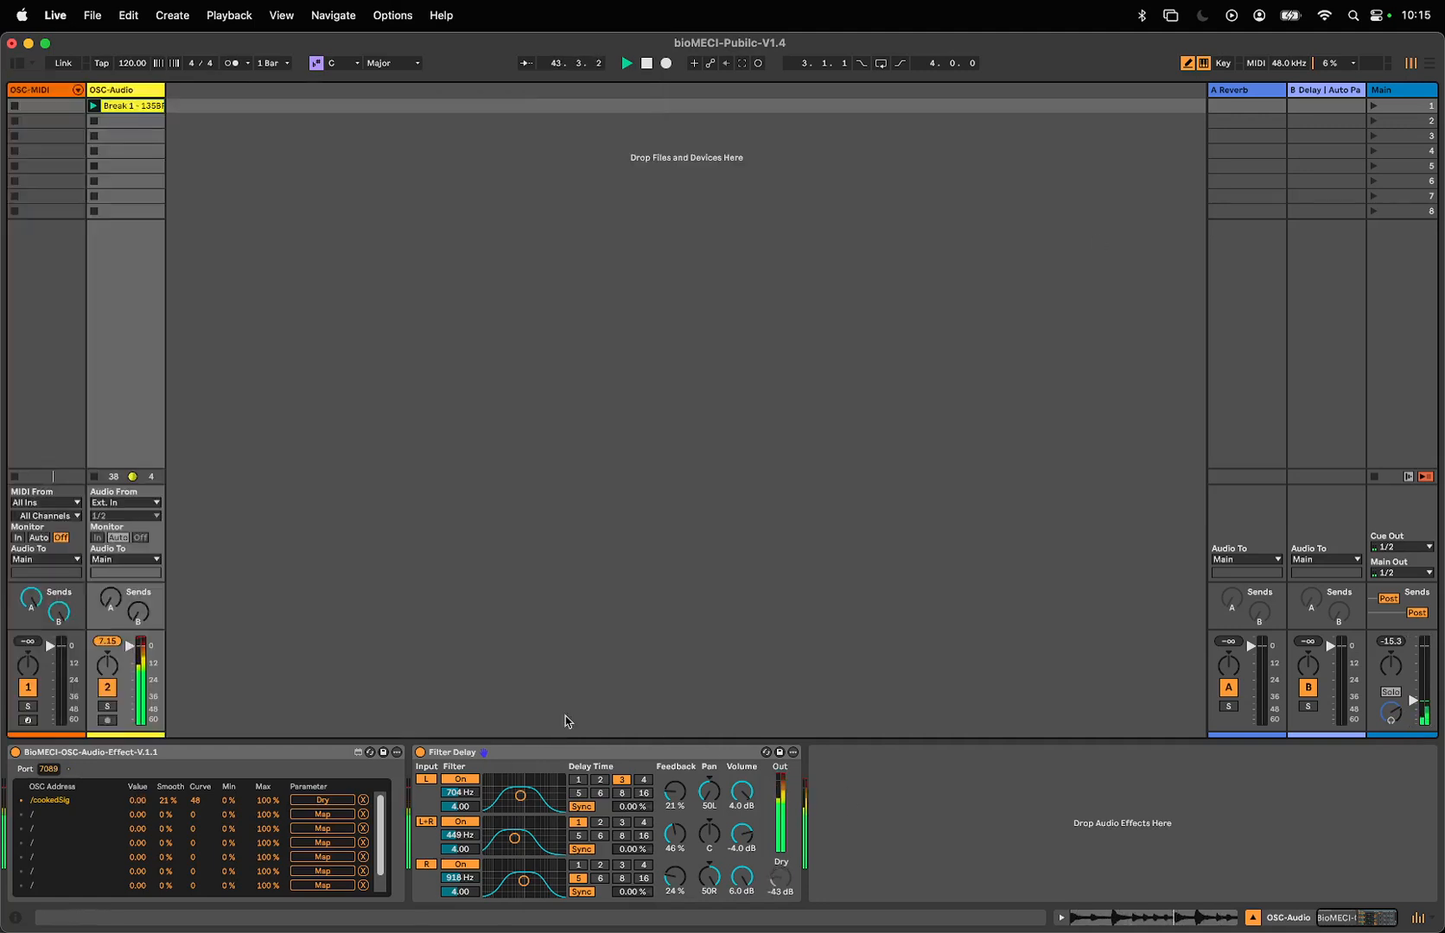